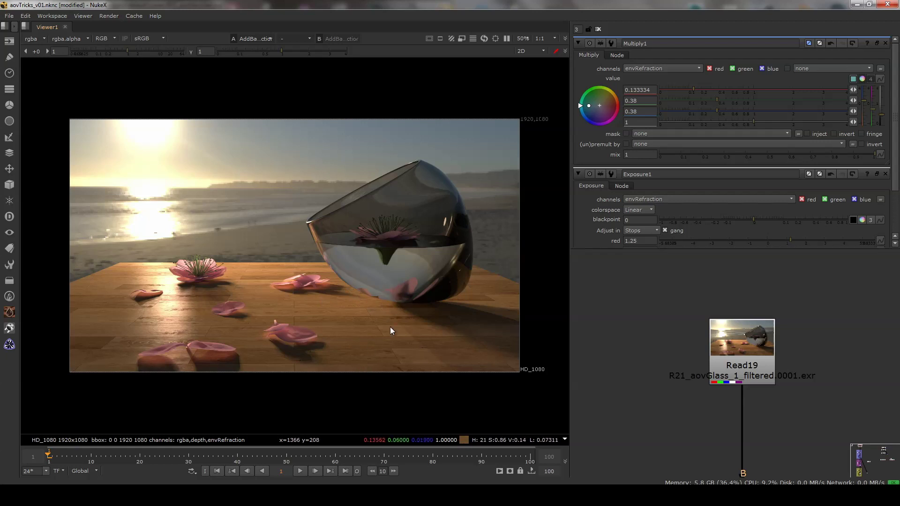
Re-enable the Exposure1 and Multiply1 nodes on the envRefraction branch
middle_click_drag(661, 415, 659, 293)
scroll(671, 371, "down", 10)
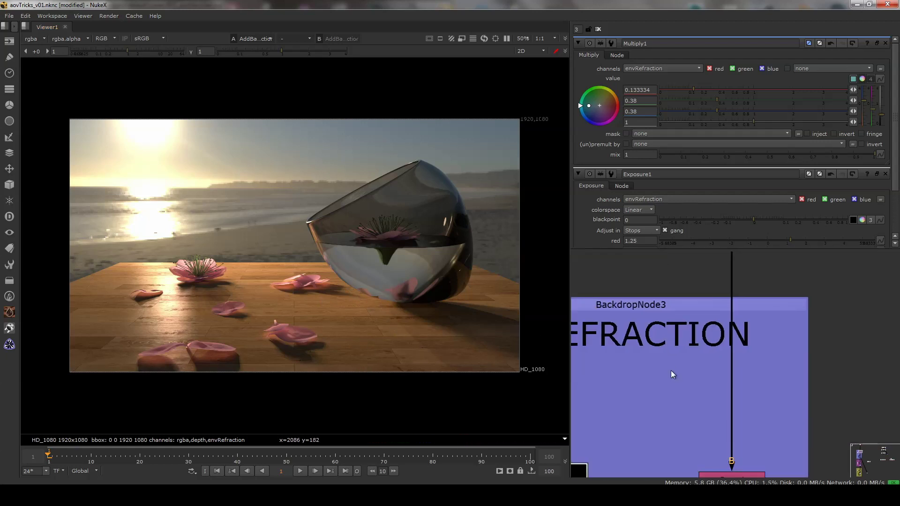
scroll(683, 344, "down", 3)
left_click_drag(680, 302, 784, 376)
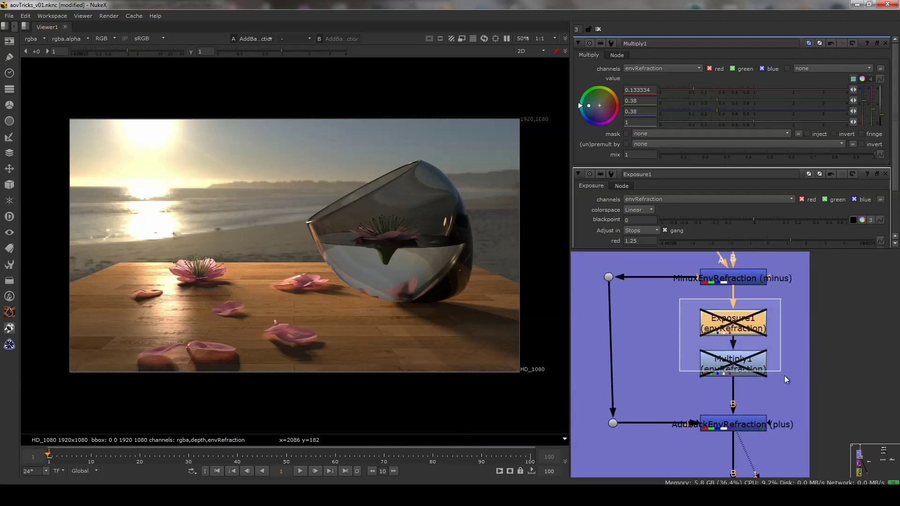
key("d")
Lower Exposure1 to about -0.8, warm Multiply1's colour, then disable both nodes again
left_click(734, 329)
double_click(755, 330)
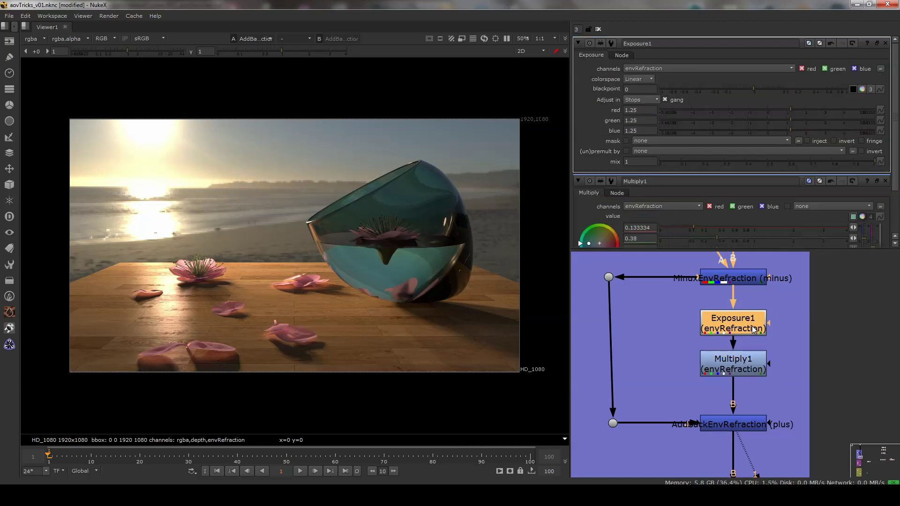
left_click_drag(778, 111, 753, 110)
double_click(754, 368)
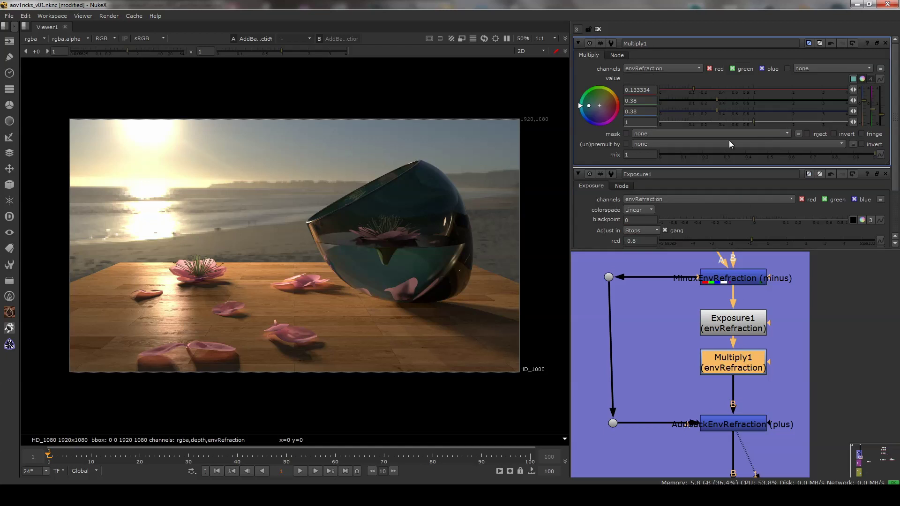
mouse_move(700, 88)
left_mouse_down()
mouse_move(736, 88)
mouse_move(726, 111)
left_mouse_up()
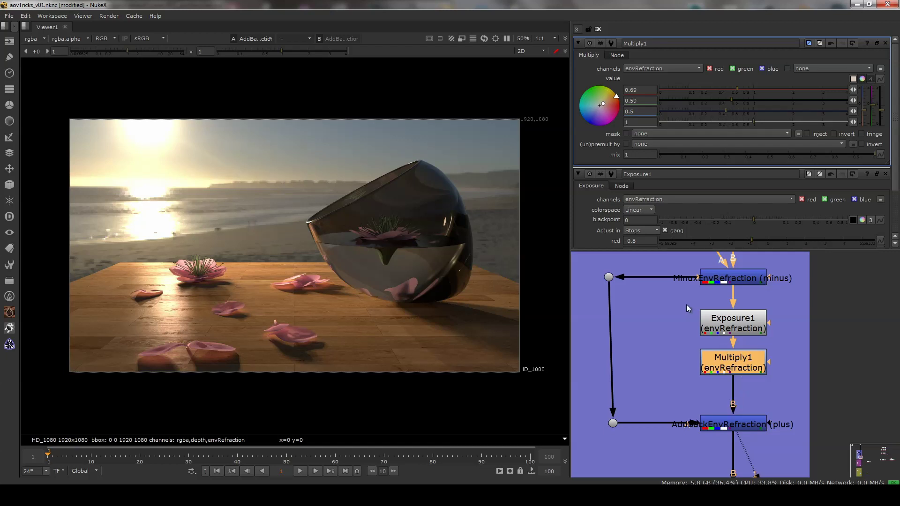
left_click_drag(686, 304, 767, 391)
key("d")
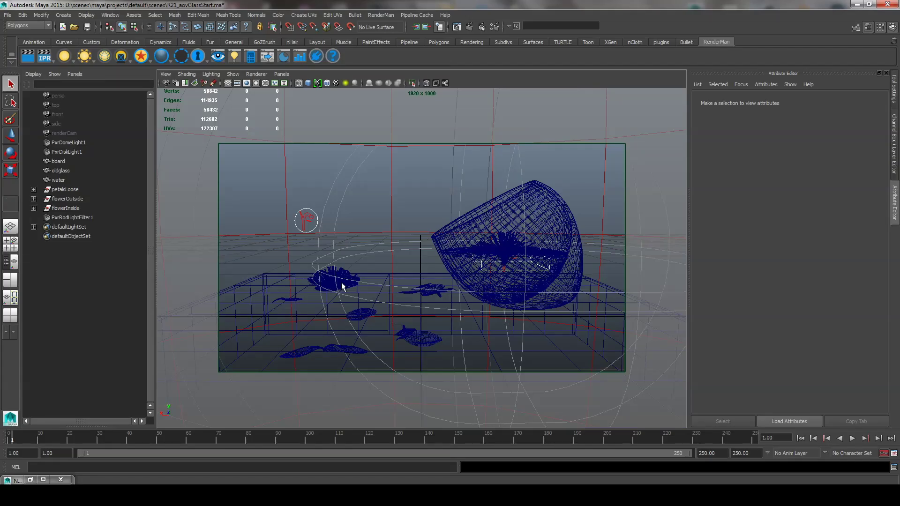
Inspect board, water, petalsLoose, flowerOutside and flowerInside in the Outliner, then deselect everything
left_click(61, 161)
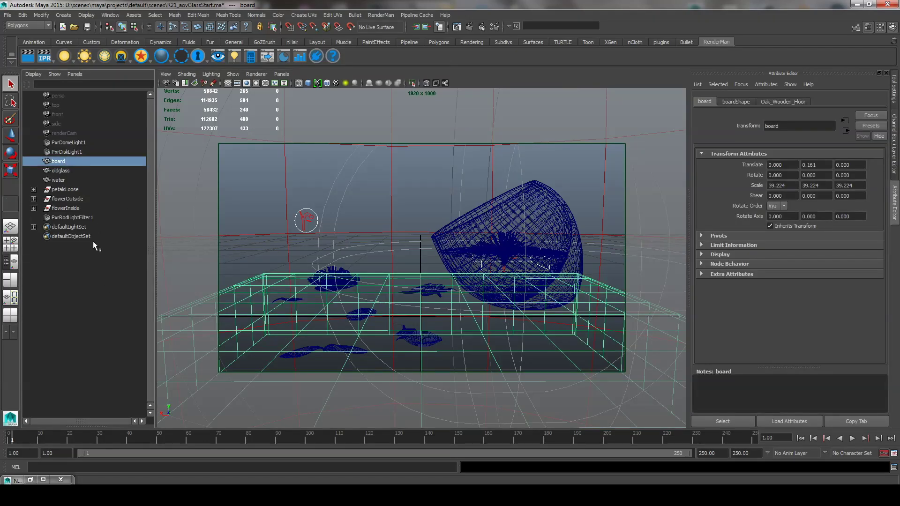
left_click(69, 167)
left_click(78, 190)
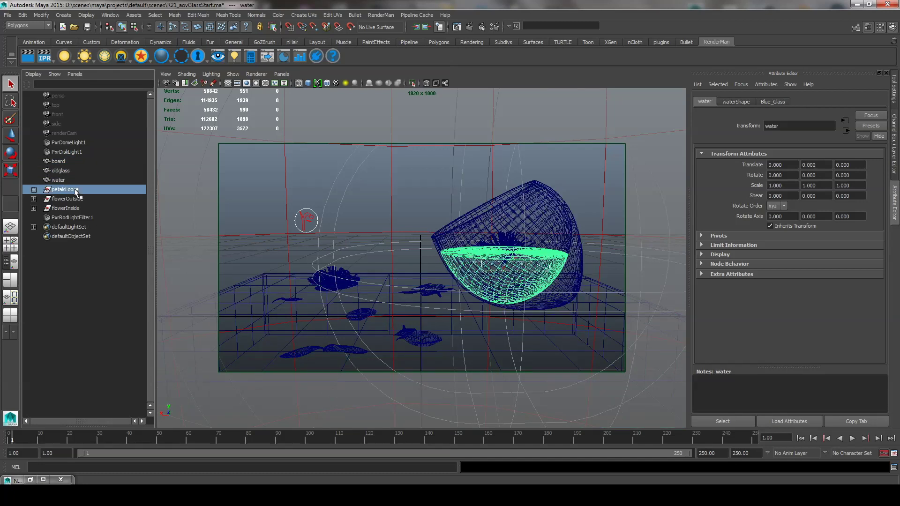
left_click(78, 198)
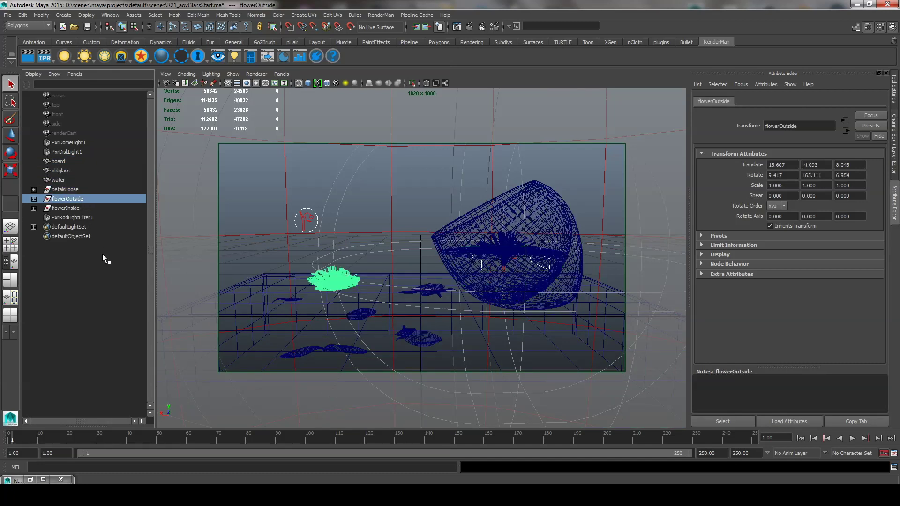
left_click(80, 208)
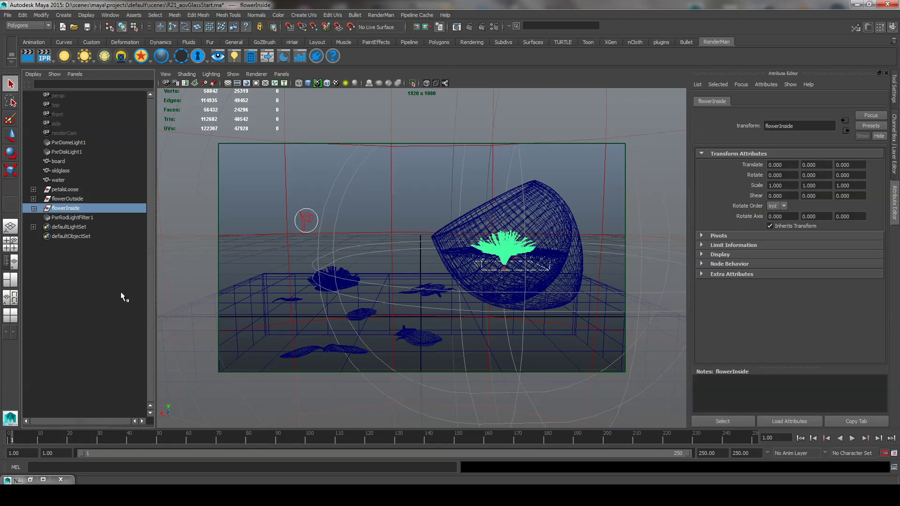
left_click(273, 198)
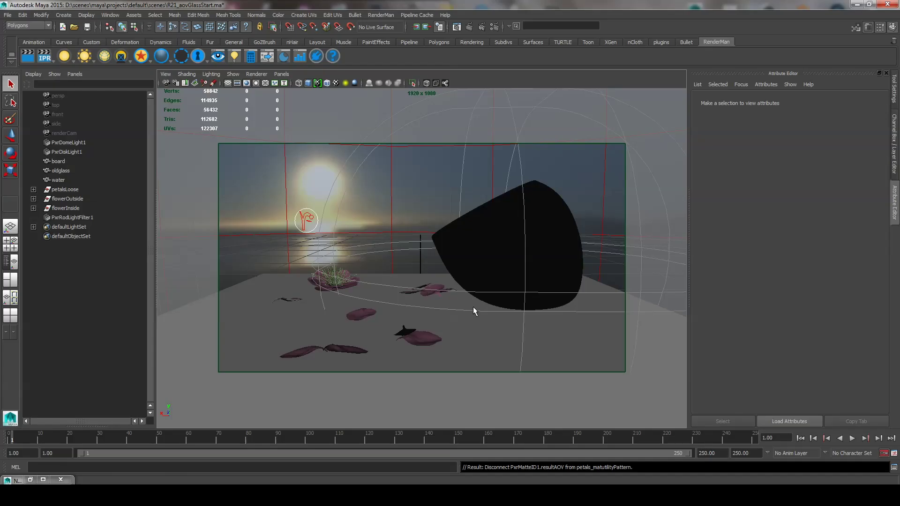
Wire PxrMatteID1's Result AOV into petals_mat's Utility Pattern in the Node Editor
left_click(30, 480)
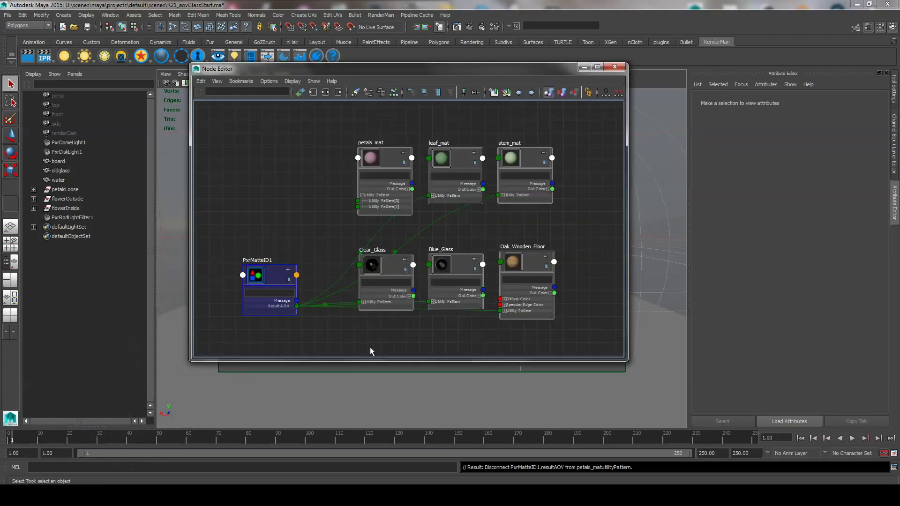
left_click_drag(214, 244, 315, 342)
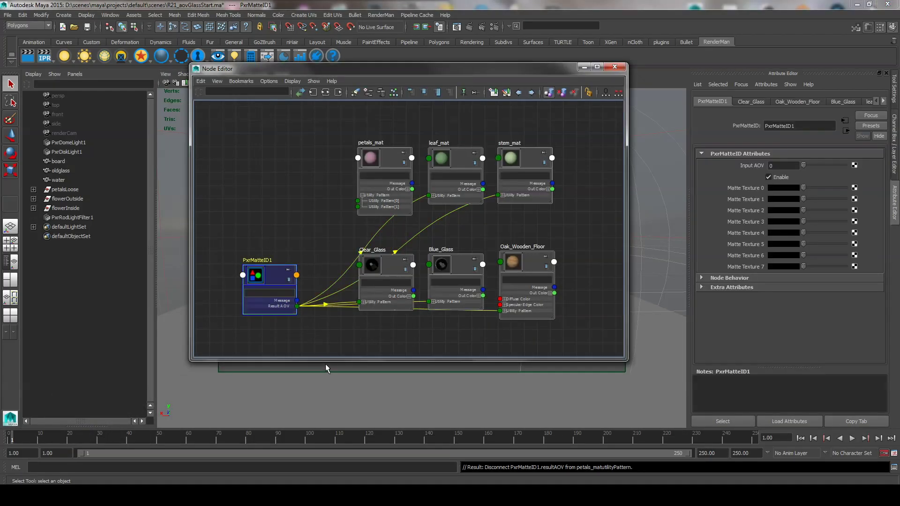
left_click_drag(336, 137, 450, 225)
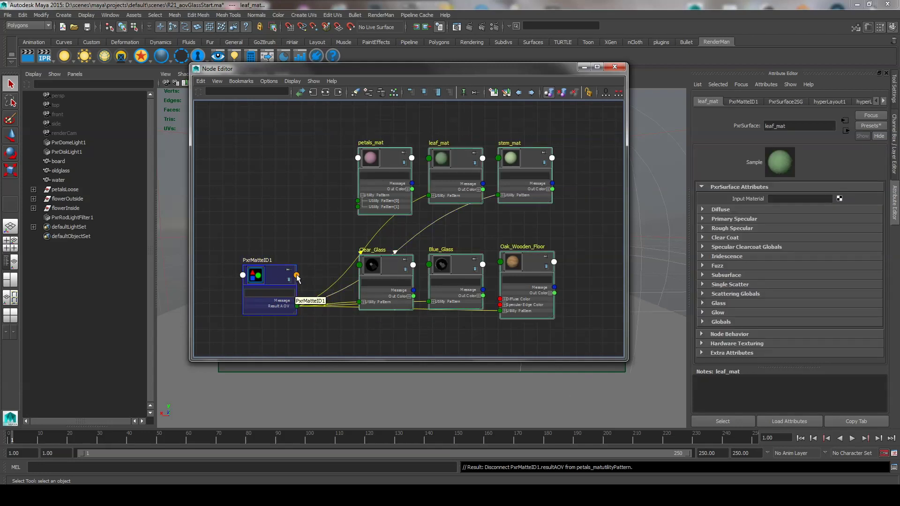
left_click(299, 319)
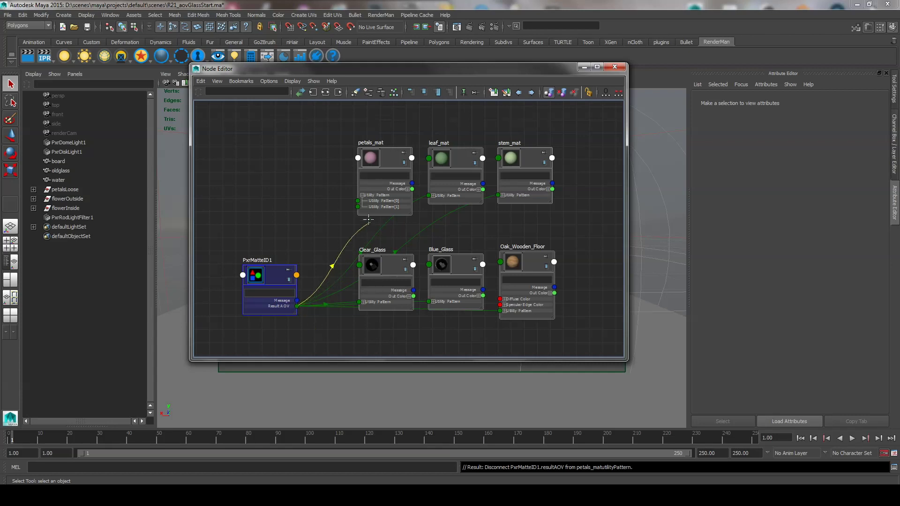
left_click_drag(297, 305, 358, 195)
middle_click_drag(311, 271, 357, 266, "alt")
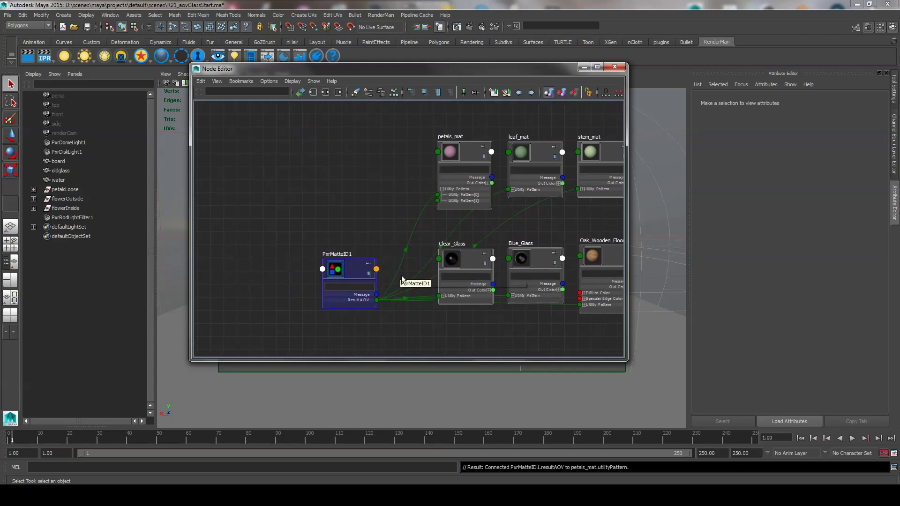
Review the leaf_mat and stem_mat connections, then set PxrMatteID1's Matte Texture 0 to white
scroll(351, 277, "up", 3)
scroll(344, 319, "up", 3)
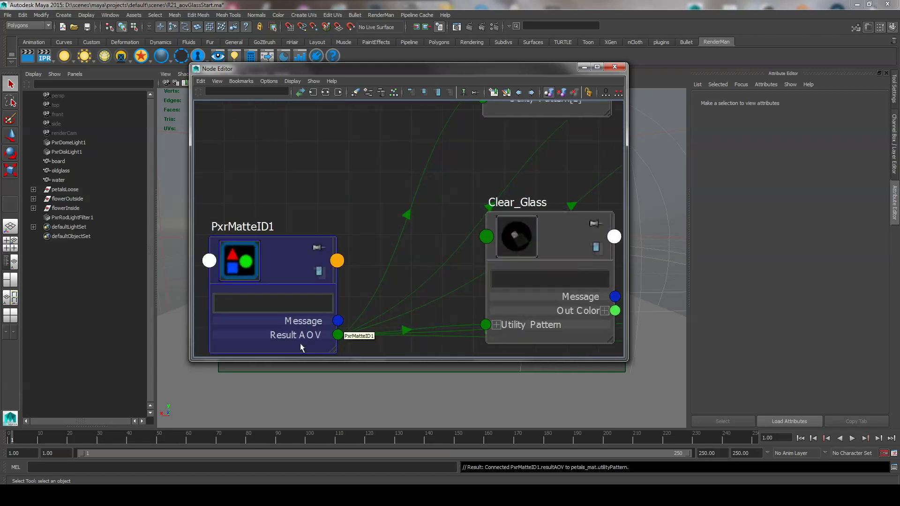
left_click_drag(338, 334, 407, 225)
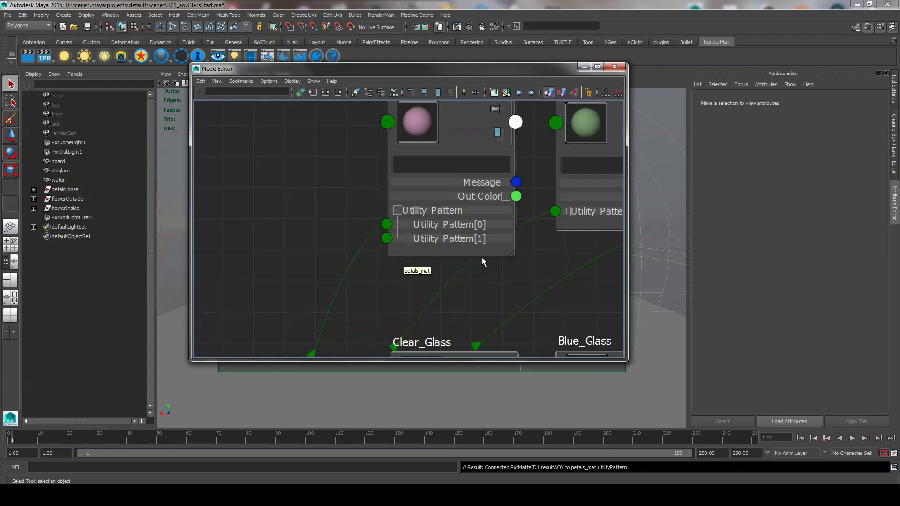
middle_click_drag(482, 257, 382, 240, "alt")
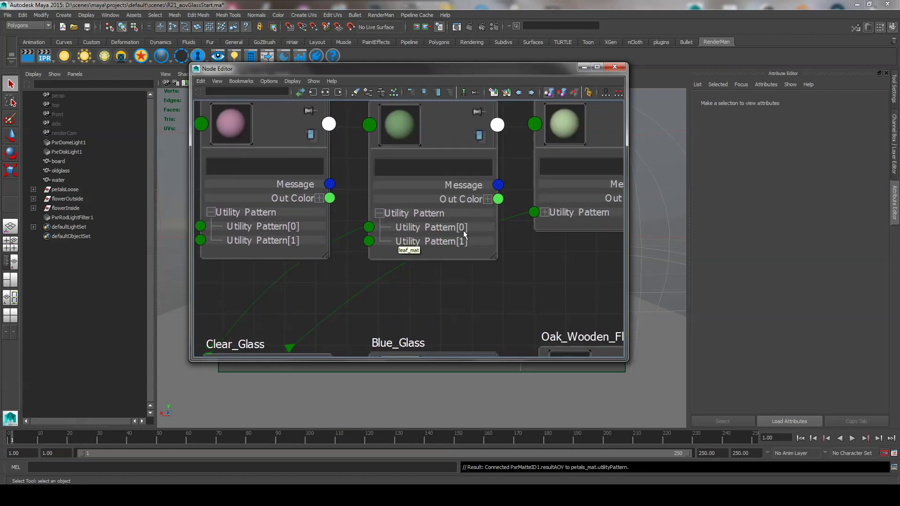
middle_click_drag(464, 234, 438, 255, "alt")
middle_click_drag(403, 296, 391, 298, "alt")
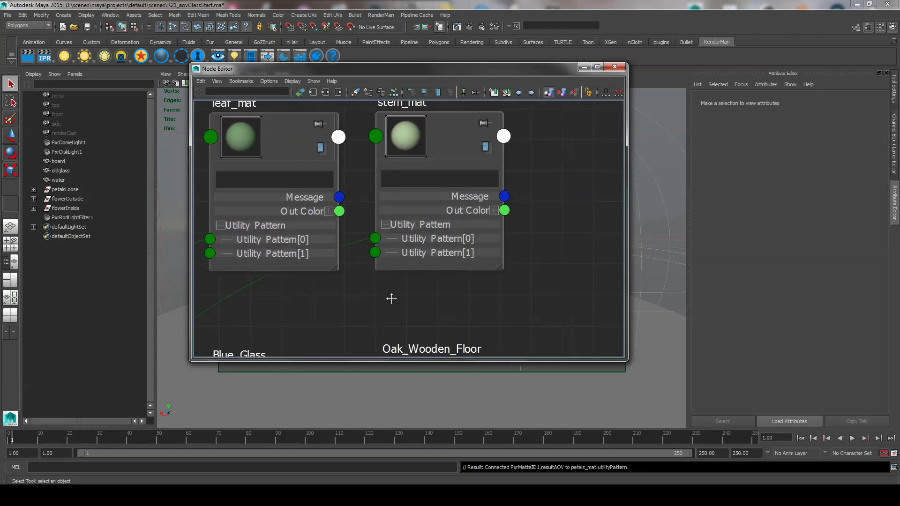
scroll(392, 298, "down", 3)
scroll(446, 258, "down", 3)
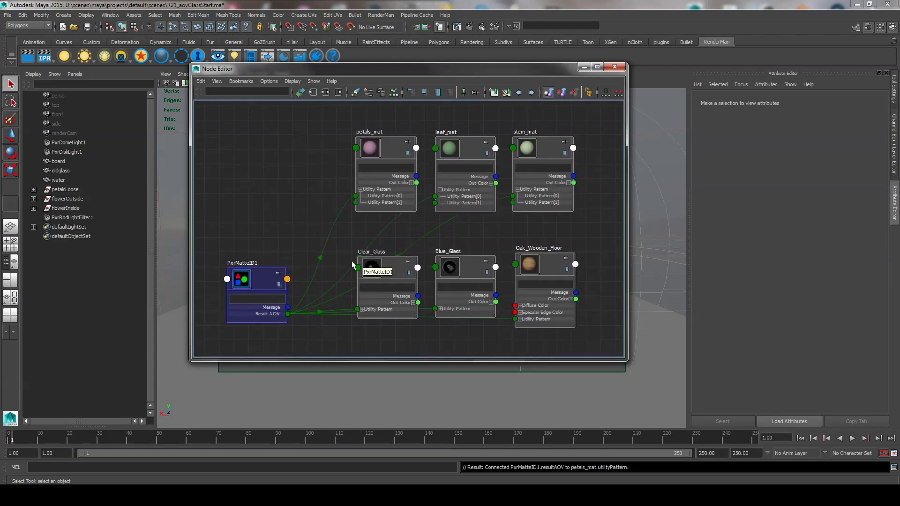
left_click(261, 288)
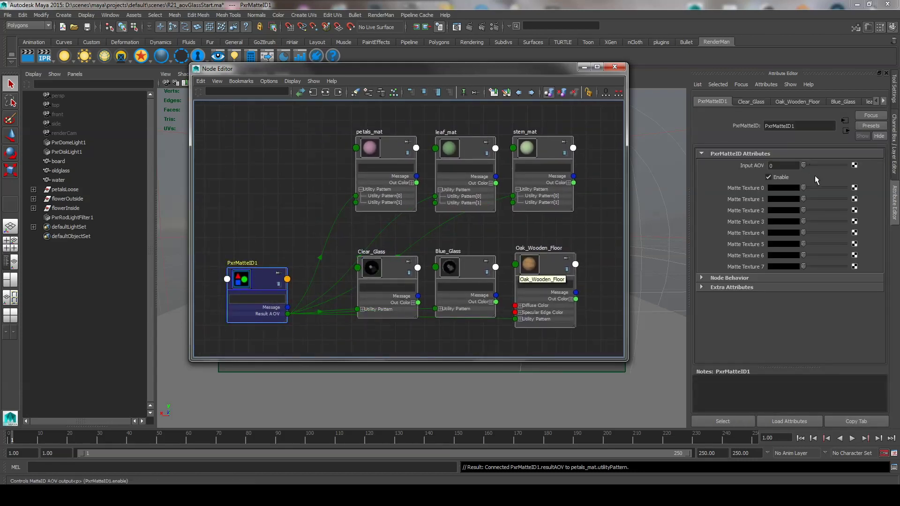
left_click_drag(804, 188, 825, 190)
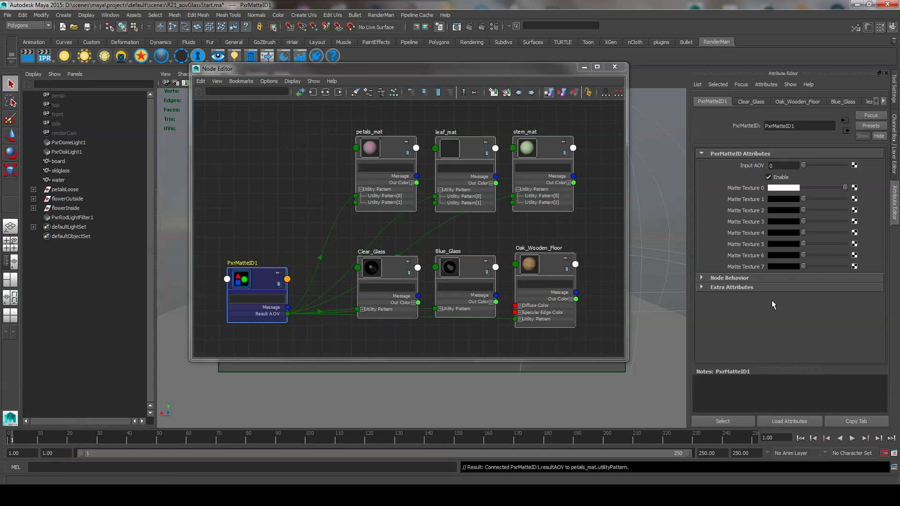
middle_click_drag(488, 242, 467, 240, "alt")
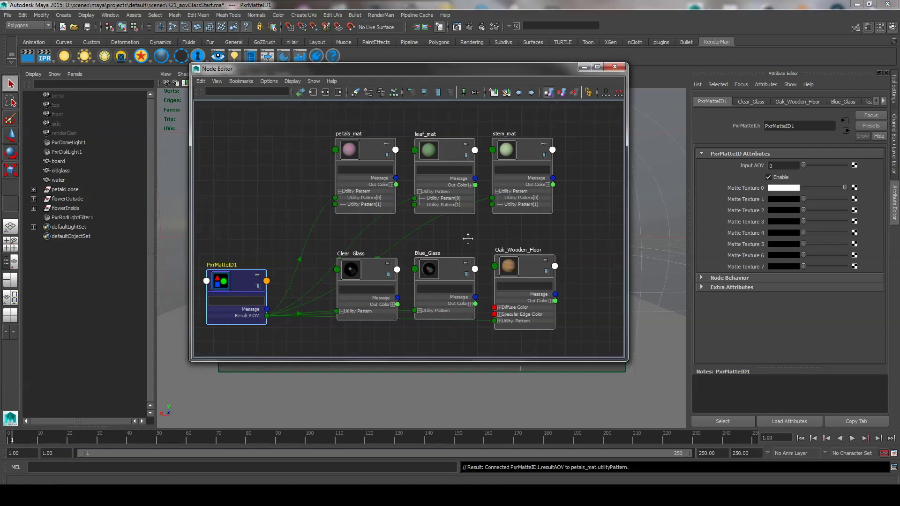
left_click(495, 27)
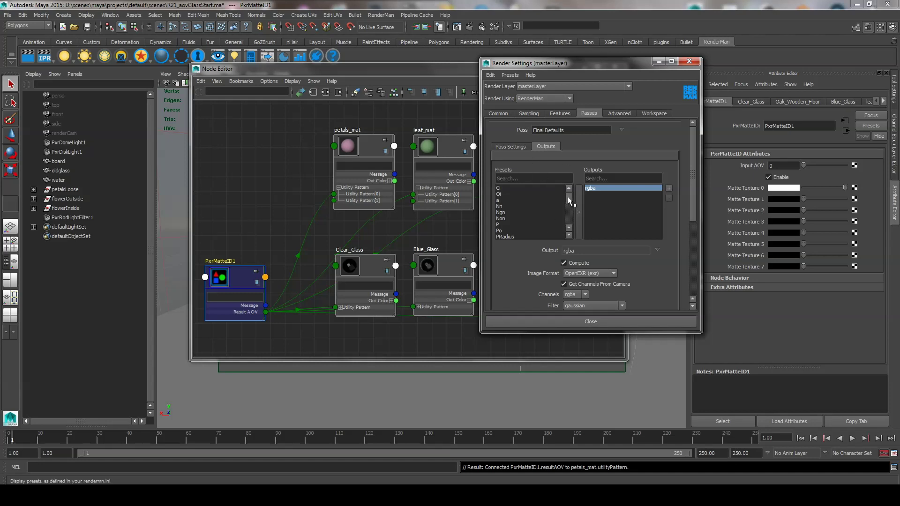
Add MatteID0 as a render output and close Render Settings
left_click_drag(569, 199, 569, 215)
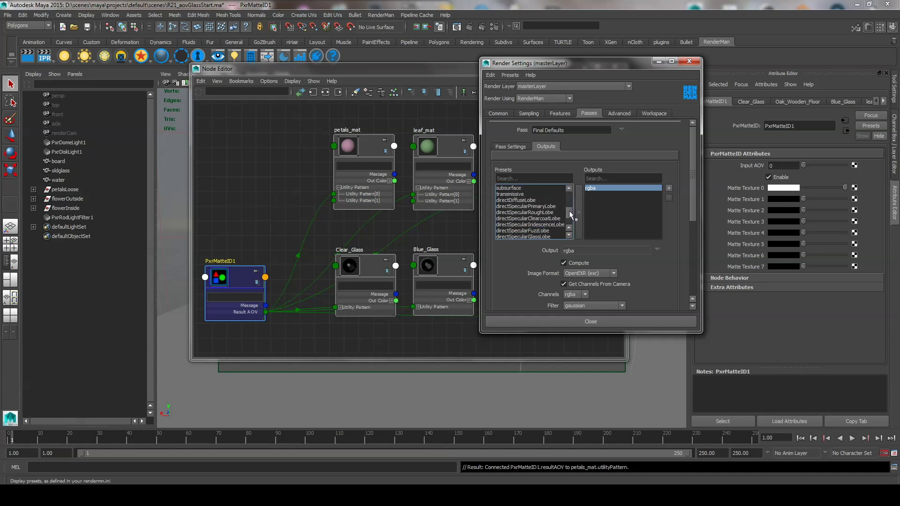
double_click(517, 187)
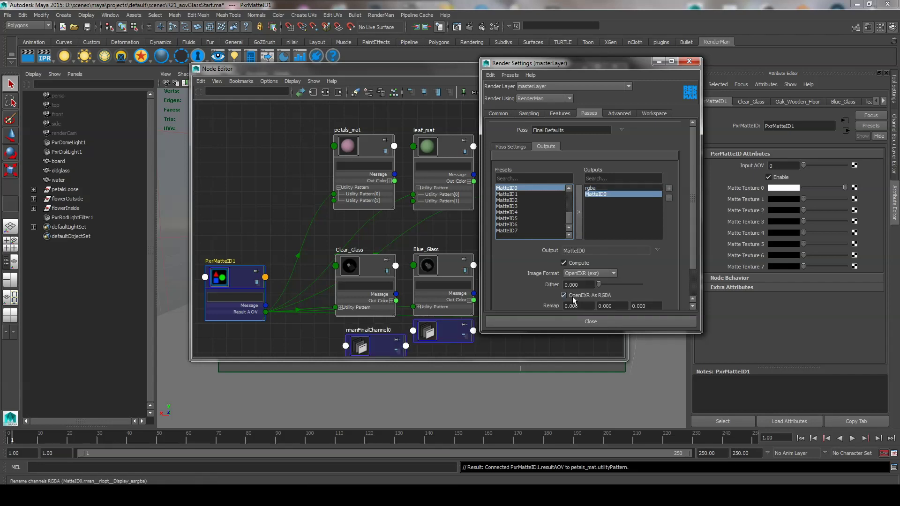
left_click(582, 321)
Move the MatteID0 nodes lower and graph petals_mat, leaf_mat and stem_mat
middle_click_drag(403, 330, 418, 199, "alt")
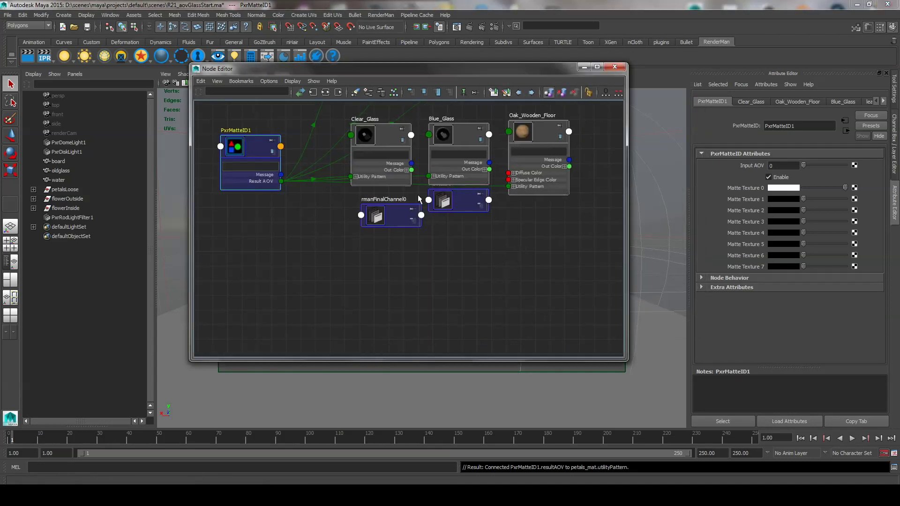
left_click_drag(457, 201, 458, 241)
left_click_drag(382, 216, 387, 250)
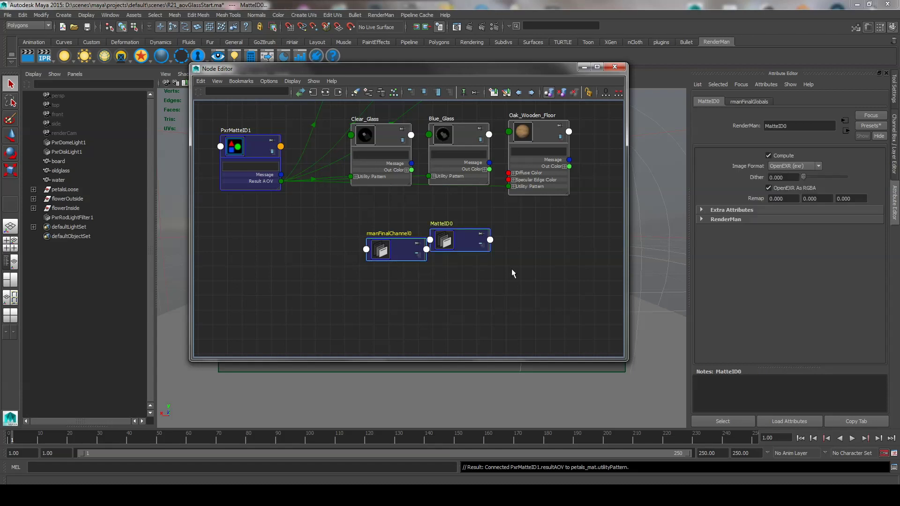
left_click(380, 91)
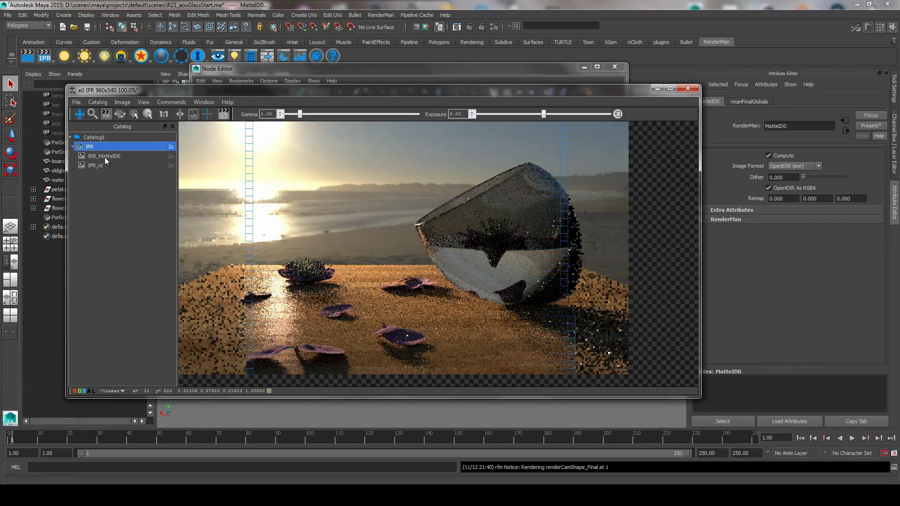
View the IPR render's IRR_MatteID0 pass, which still renders all black
left_click(105, 156)
scroll(401, 260, "down", 3)
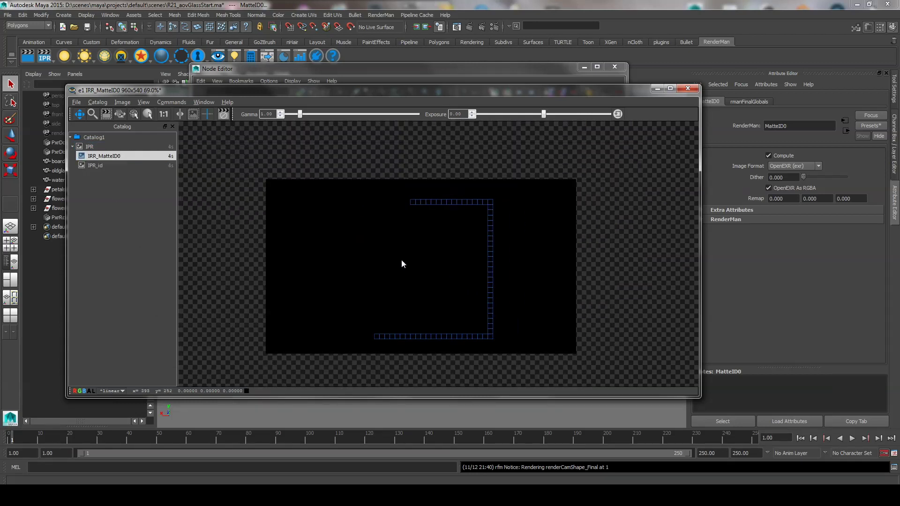
scroll(418, 253, "up", 1)
right_click(418, 256)
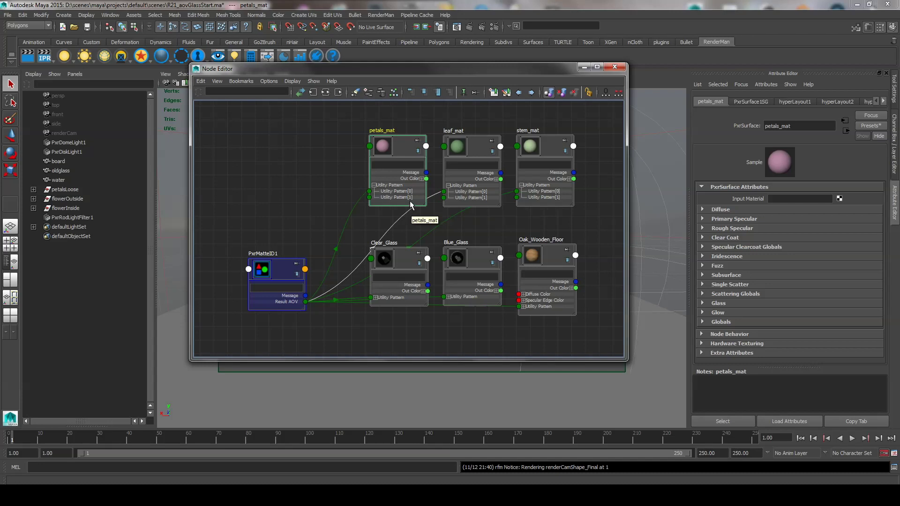
Add a Matte ID 0 attribute to petals_mat and set it to red
left_click(766, 84)
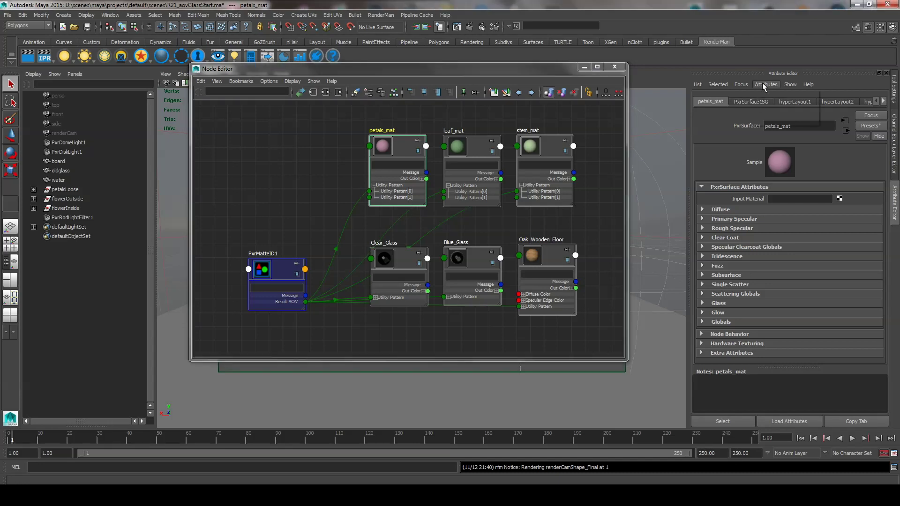
left_click(844, 122)
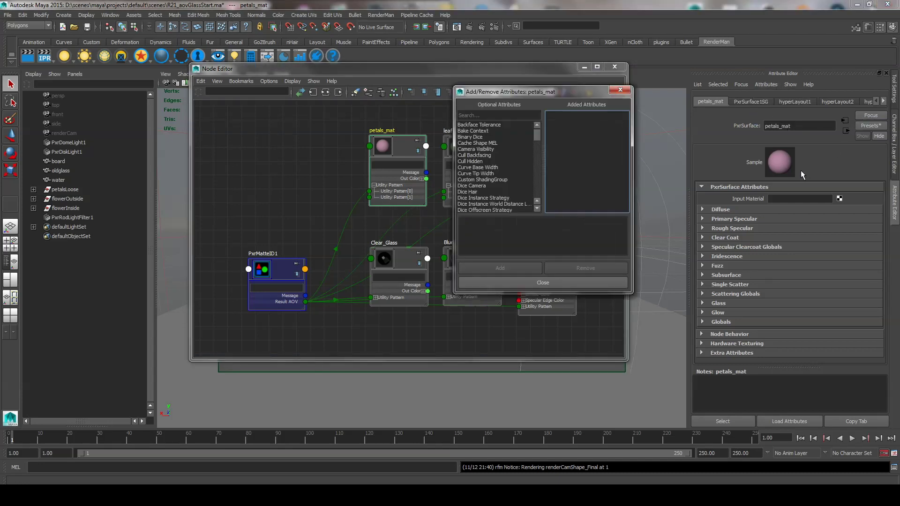
left_click_drag(539, 136, 539, 166)
left_click(471, 149)
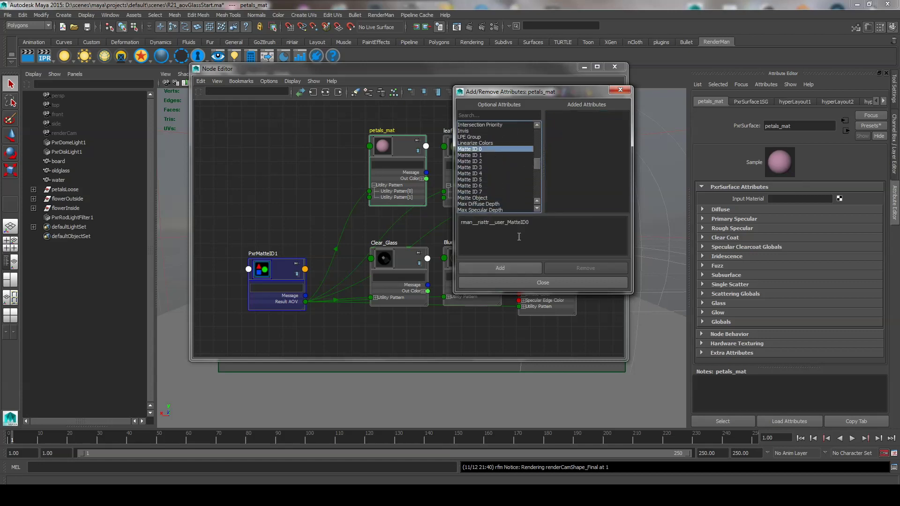
left_click(539, 283)
mouse_move(882, 255)
left_mouse_down()
mouse_move(880, 300)
mouse_move(779, 355)
left_mouse_up()
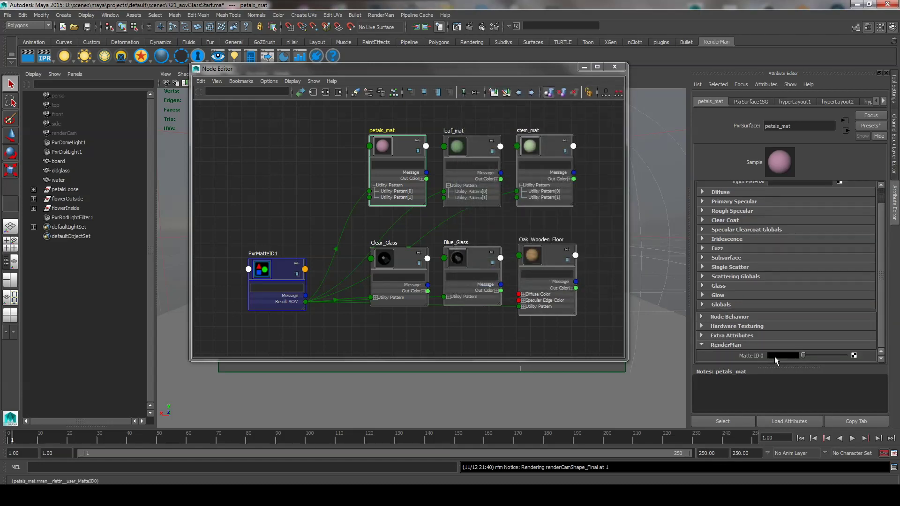
left_click(774, 357)
left_click(739, 345)
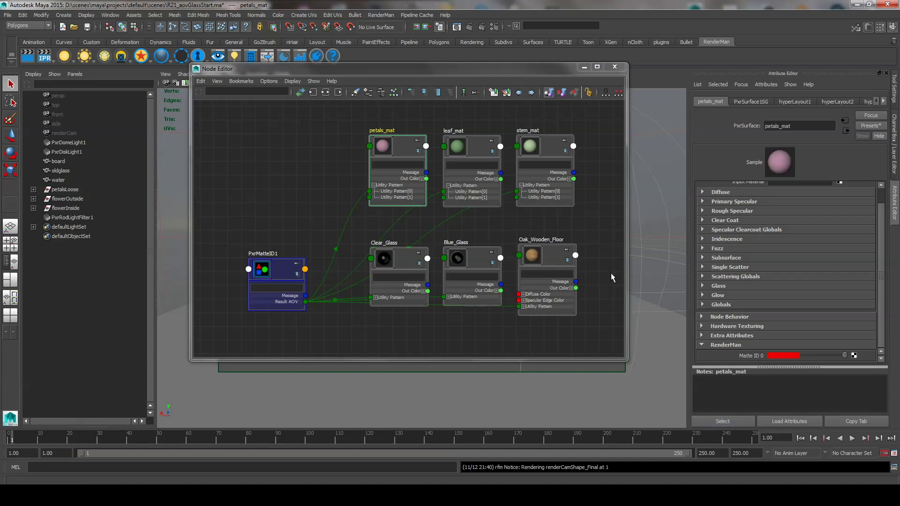
Add a Matte ID 0 attribute to leaf_mat and set its colour
left_click(483, 160)
left_click(765, 84)
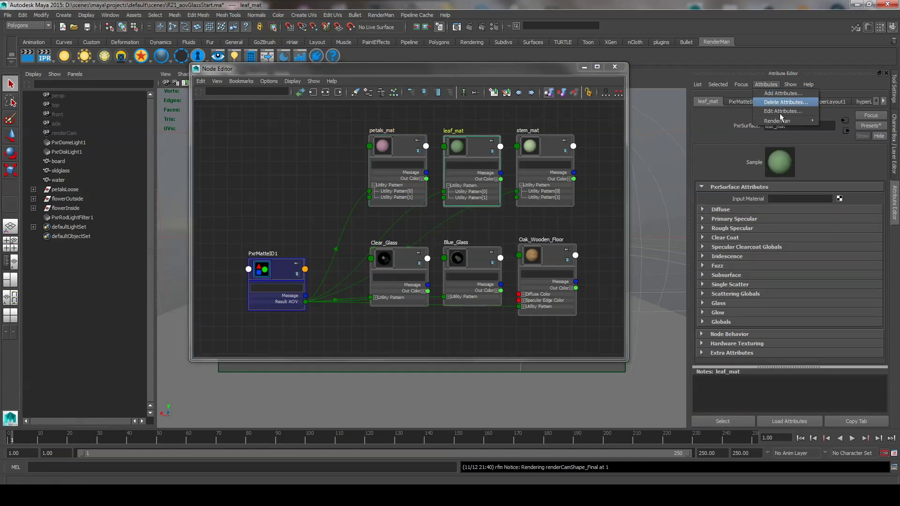
left_click(780, 117)
left_click(471, 149)
left_click(540, 268)
left_click(543, 282)
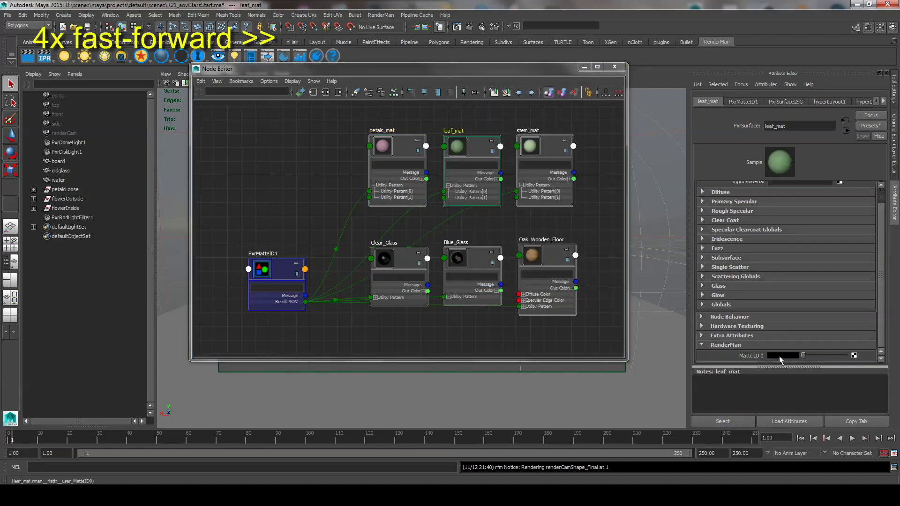
left_click(782, 356)
Add a Matte ID 0 attribute to stem_mat and set it to green
left_click(562, 167)
left_click(766, 84)
left_click(780, 117)
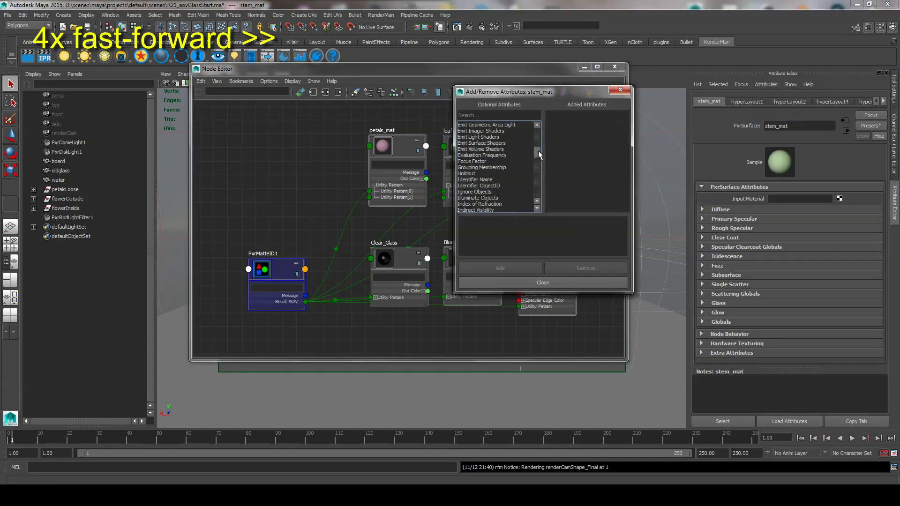
left_click(479, 143)
left_click(500, 267)
left_click(537, 282)
left_click(797, 356)
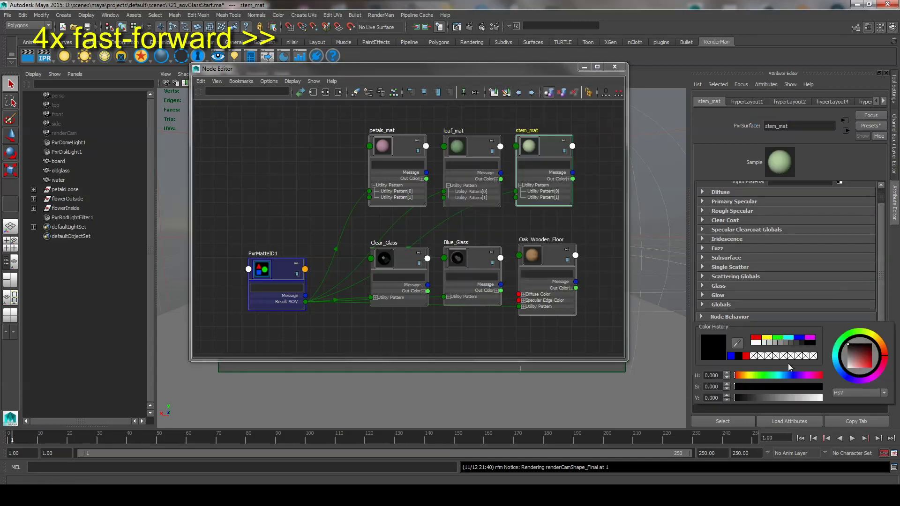
left_click(855, 356)
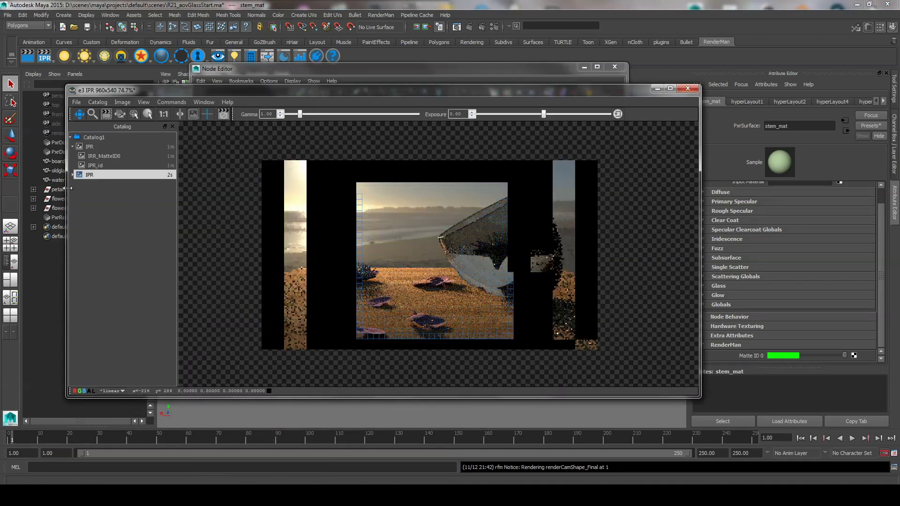
View the new IPR's IRR_MatteID0 pass with red petals and green stems, then collapse its entry
left_click(102, 184)
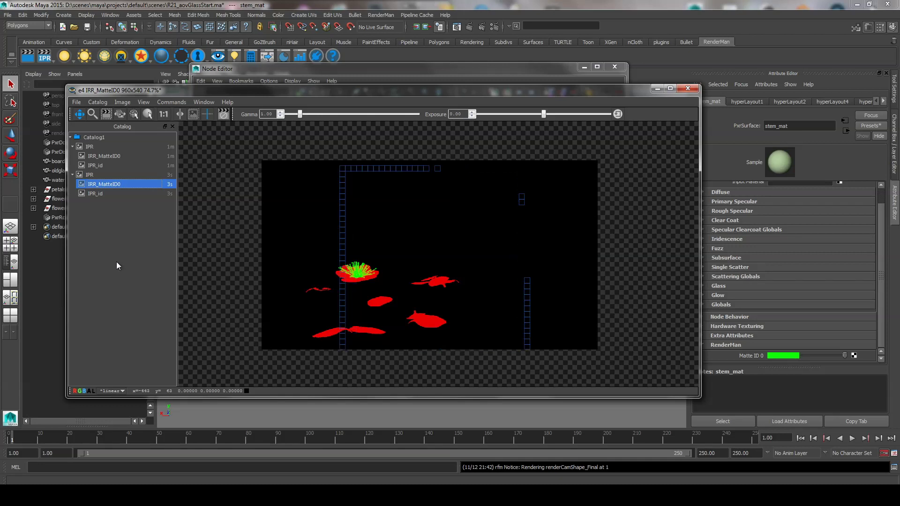
left_click(73, 174)
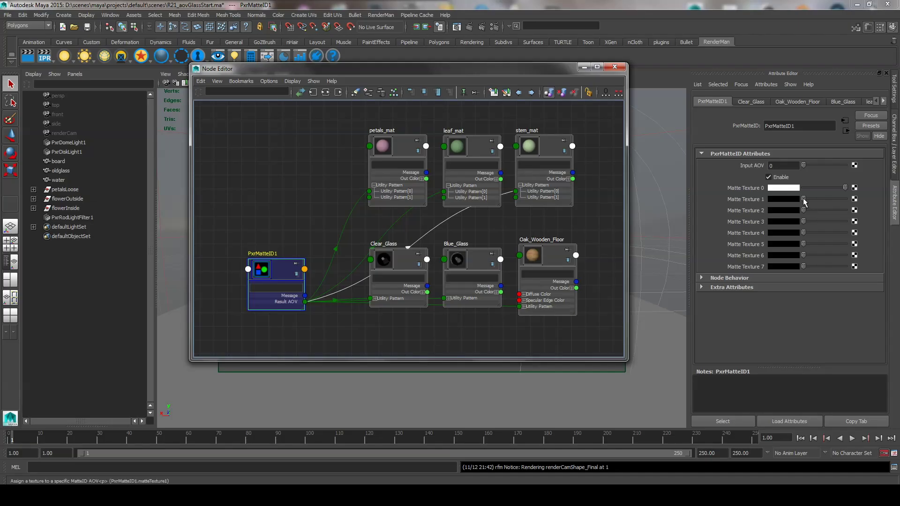
Set PxrMatteID1's Matte Texture 1 to white and give board a red Matte ID 1
left_click_drag(804, 200, 878, 204)
left_click(58, 161)
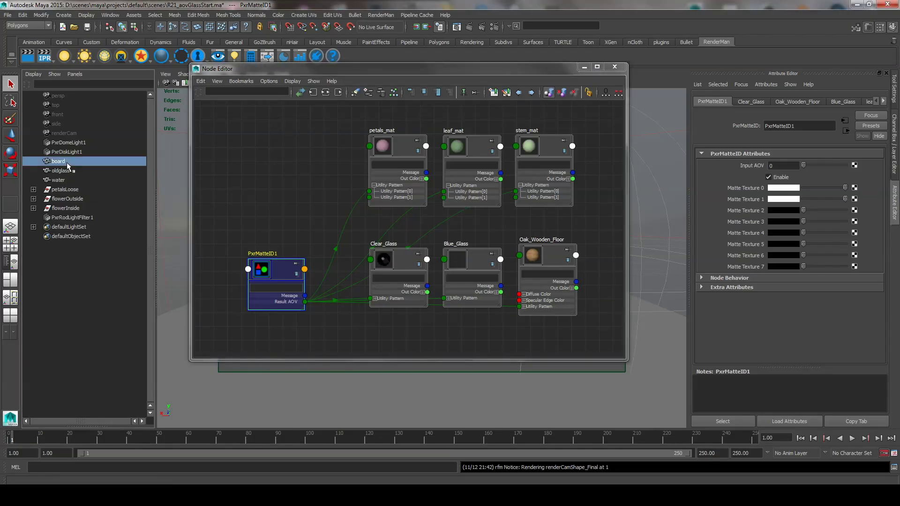
left_click(764, 85)
mouse_move(778, 121)
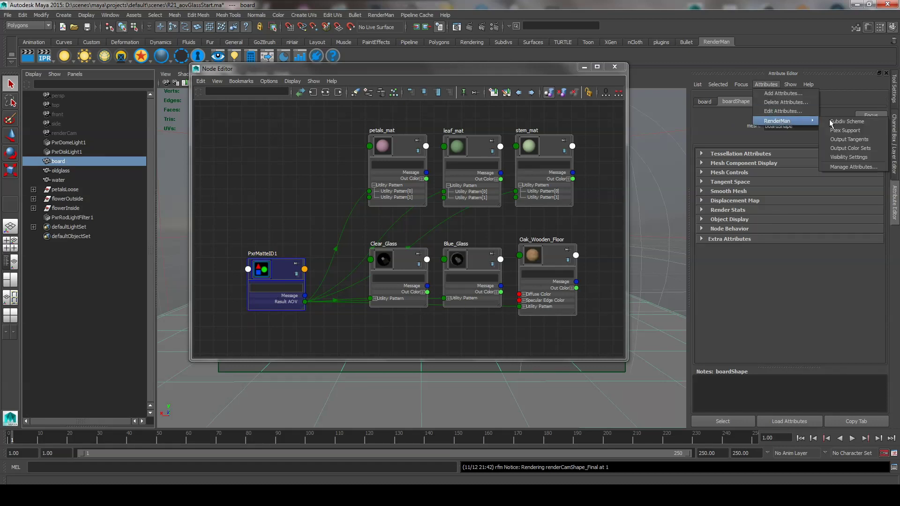
left_click(834, 168)
left_click(486, 155)
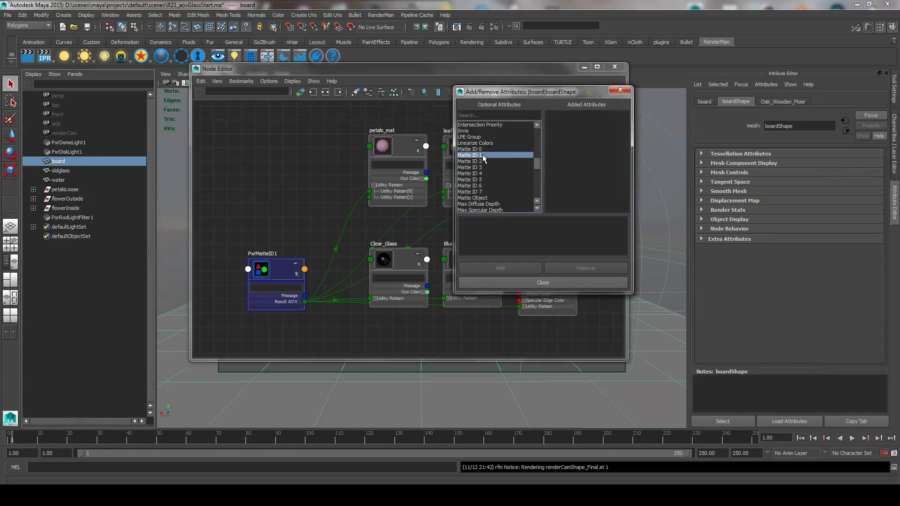
left_click(511, 272)
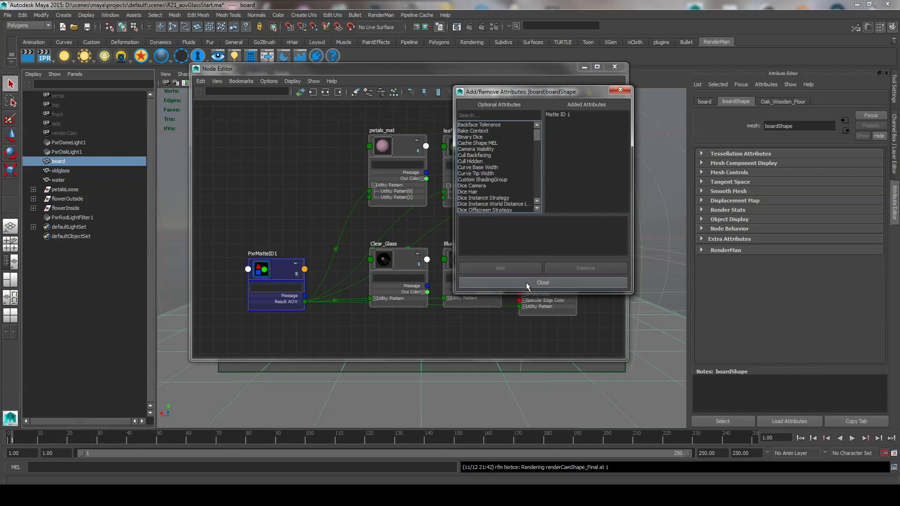
left_click(534, 283)
left_click(727, 250)
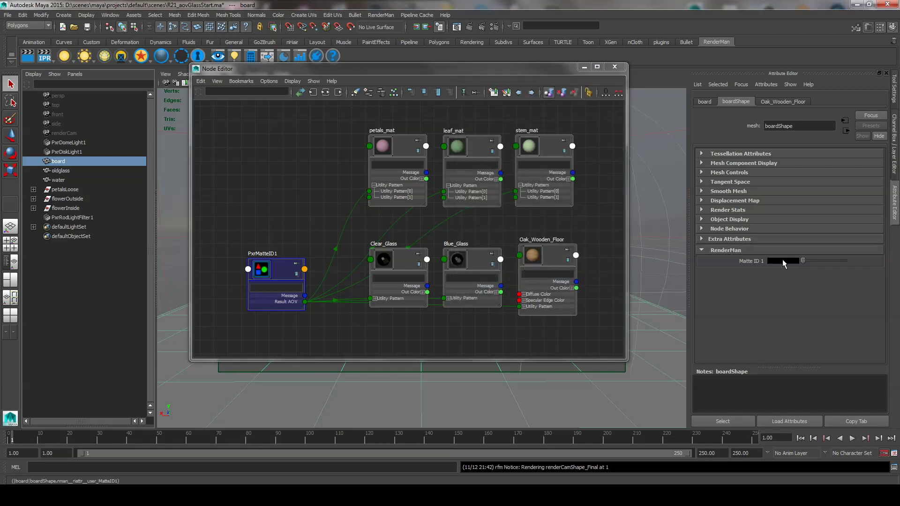
left_click(784, 261)
left_click(746, 243)
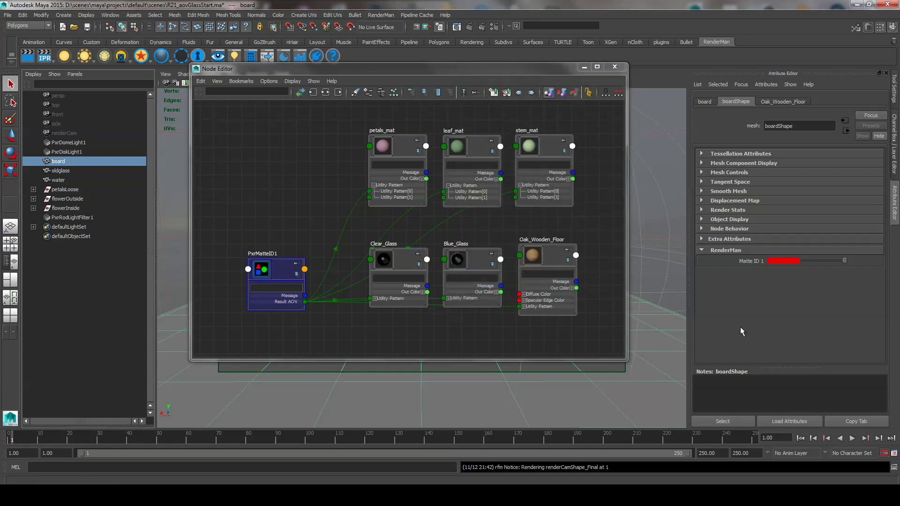
Add a green Matte ID 1 attribute to the oldglass object
left_click(60, 170)
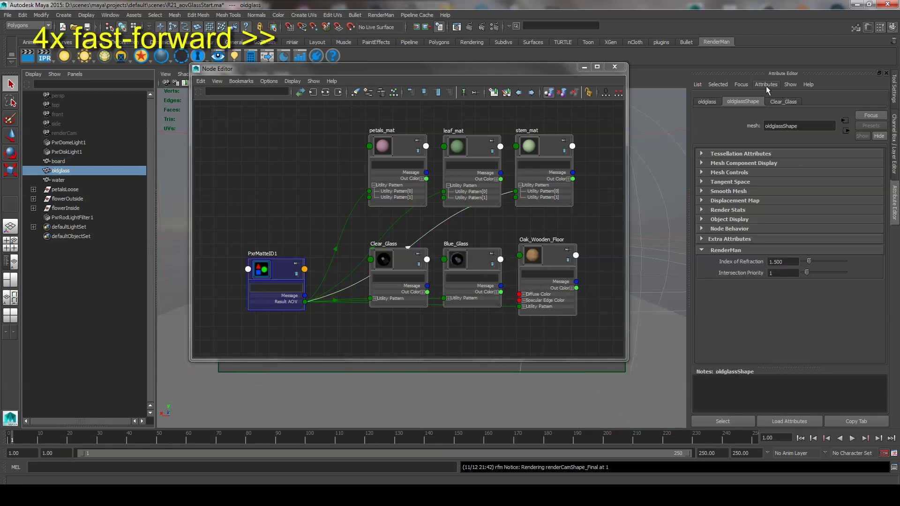
left_click(766, 84)
left_click(788, 159)
left_click_drag(537, 129, 540, 156)
left_click(473, 170)
left_click(499, 268)
left_click(542, 283)
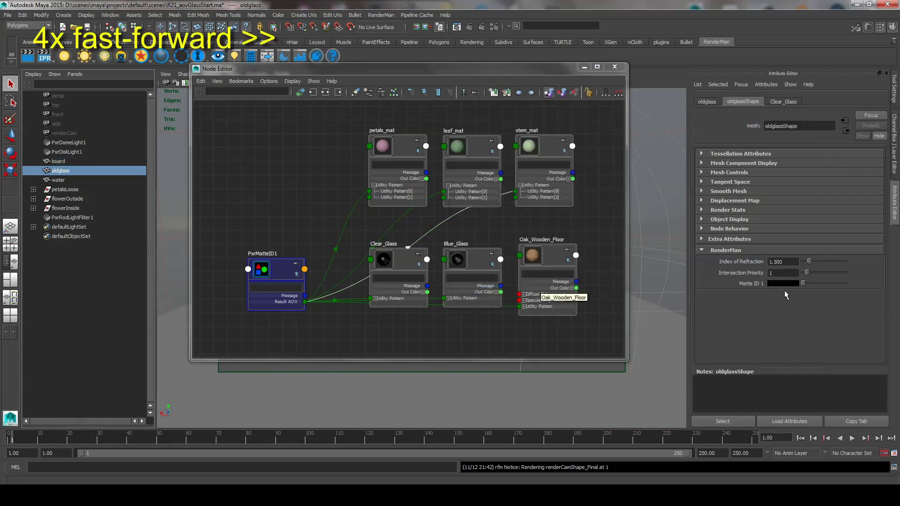
left_click(783, 280)
left_click(749, 263)
Add a Matte ID 1 attribute to the water object and set its colour
left_click(643, 263)
left_click(766, 84)
left_click(787, 159)
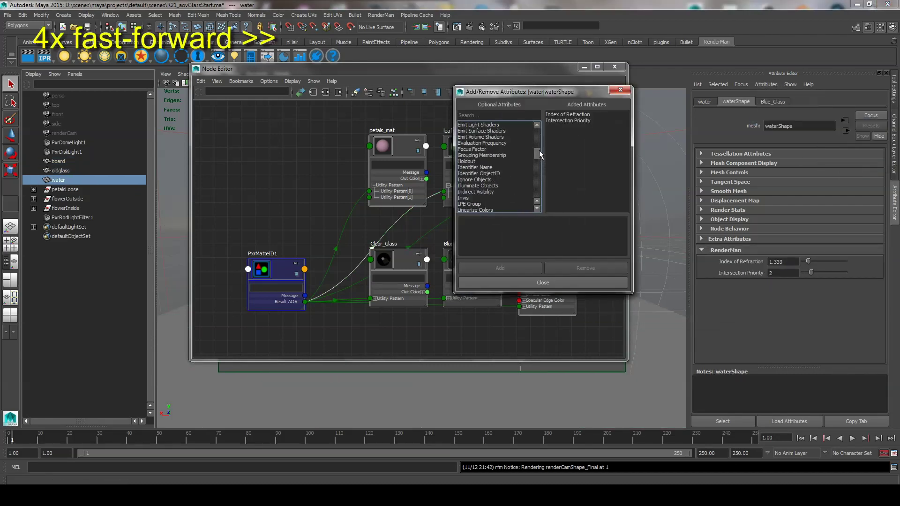
left_click_drag(537, 129, 540, 156)
left_click(473, 170)
left_click(500, 268)
left_click(541, 282)
left_click(783, 283)
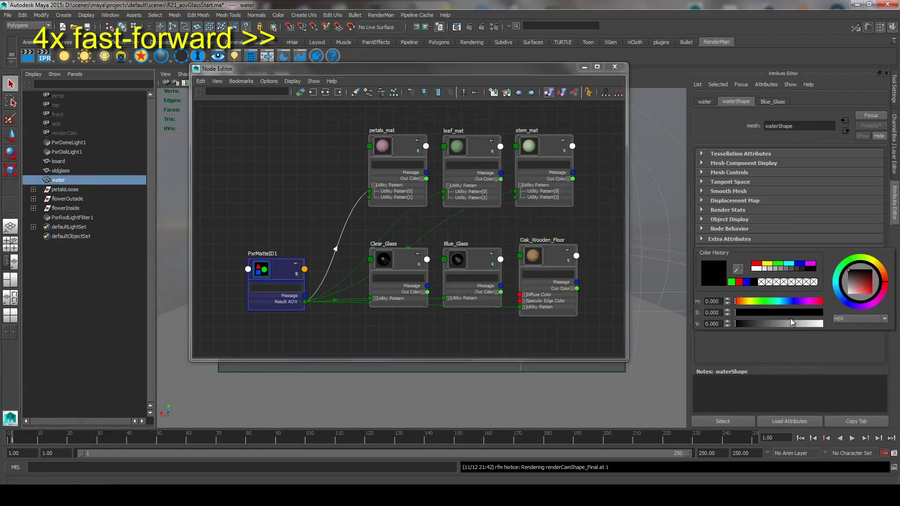
left_click(794, 323)
left_click(58, 161)
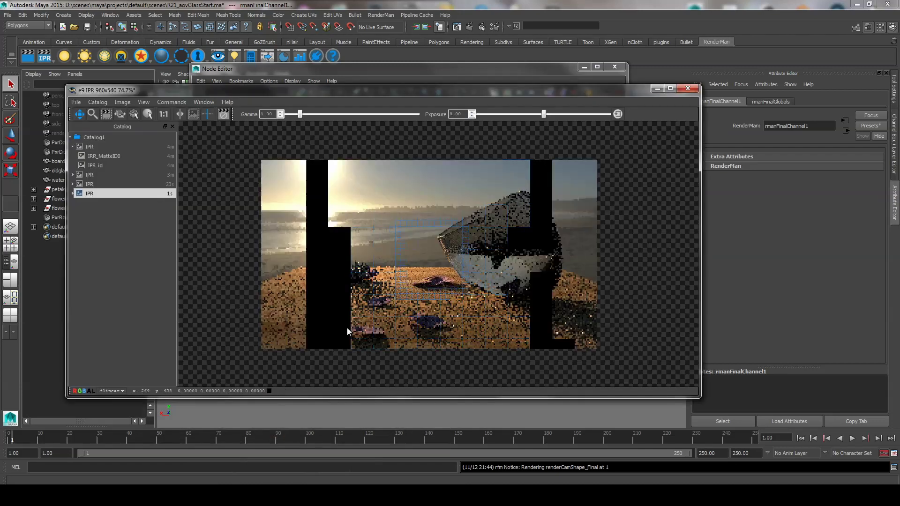
Expand the latest IPR catalog entry and view its IRR_MatteID0 pass
left_click(71, 194)
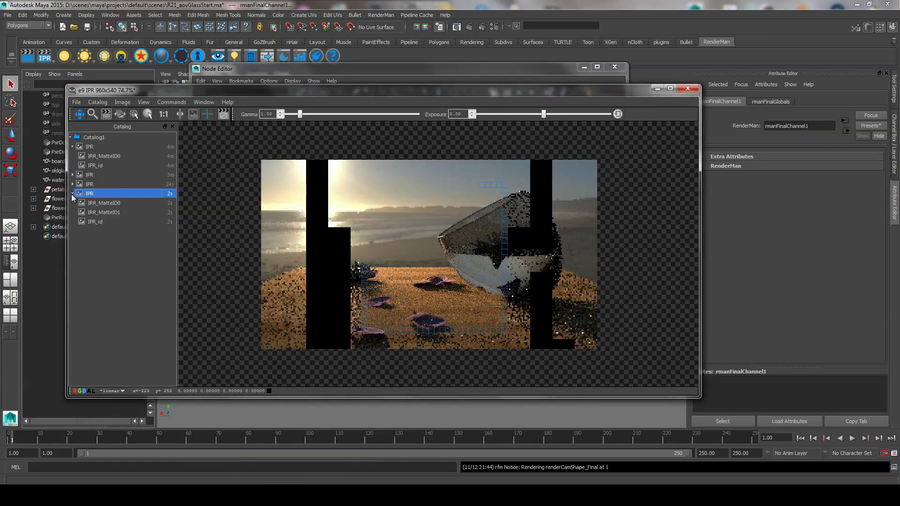
left_click(108, 204)
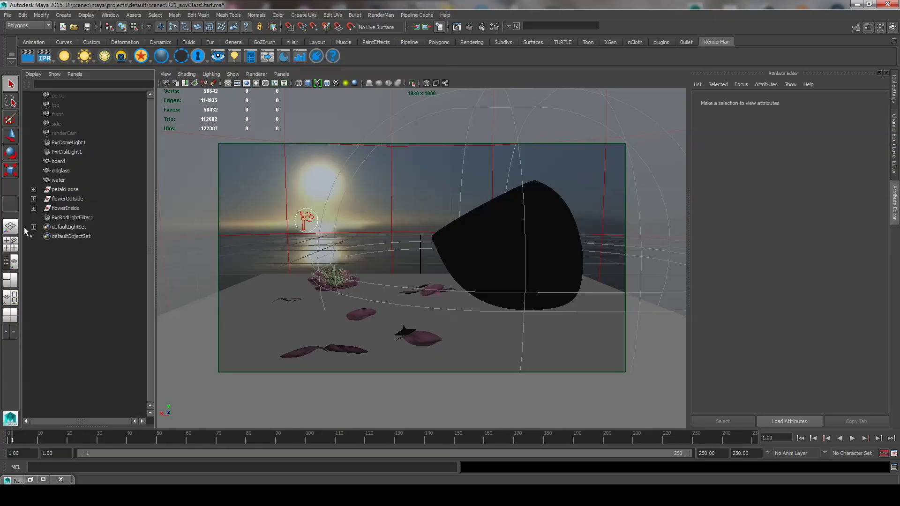
Expand petalsLoose and inspect individual petal pieces such as polySurface120 and polySurface122
left_click(68, 190)
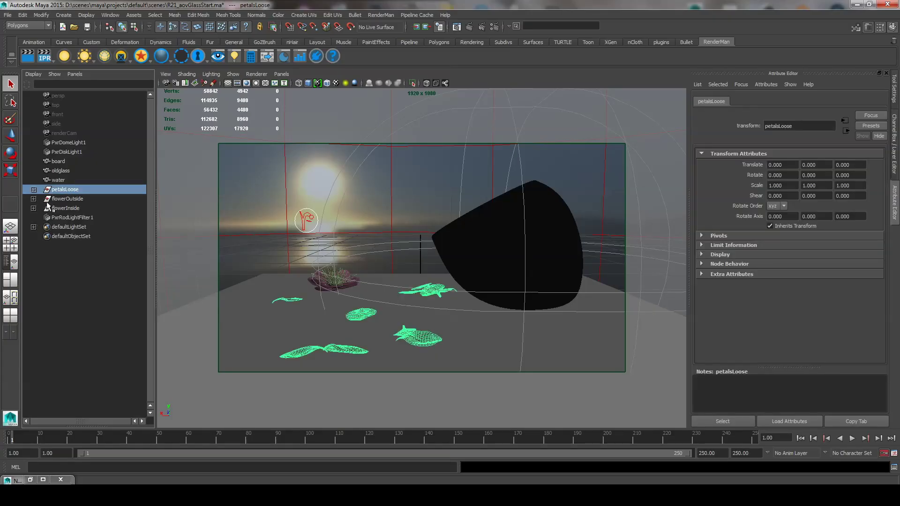
left_click(33, 190)
mouse_move(87, 201)
left_mouse_down()
mouse_move(89, 264)
mouse_move(103, 293)
left_mouse_up()
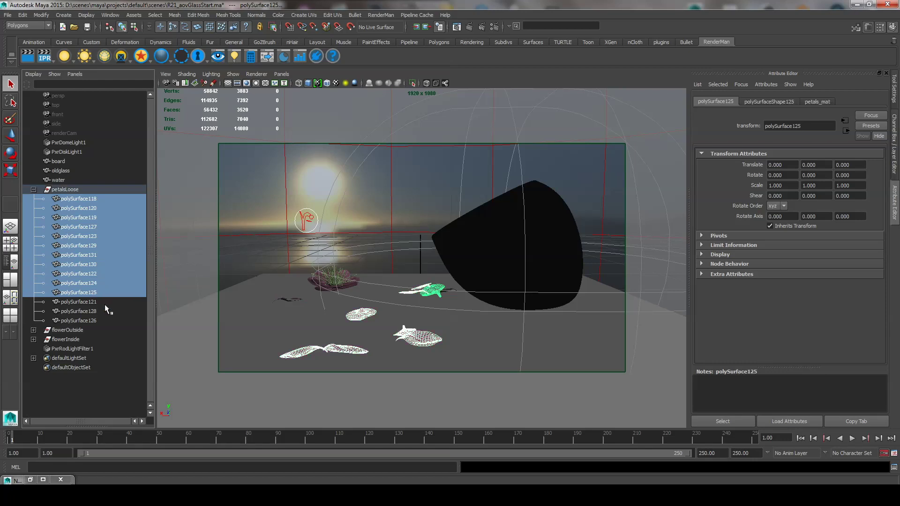
left_click(99, 310)
key("Up")
key("Up")
key("Up")
key("Up")
key("Up")
key("Up")
key("Up")
key("Up")
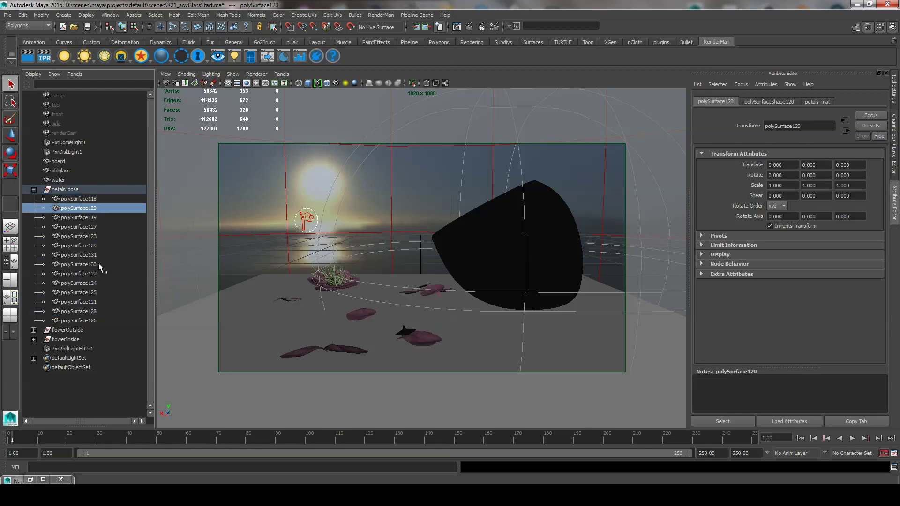
left_click(102, 273)
left_click(757, 101)
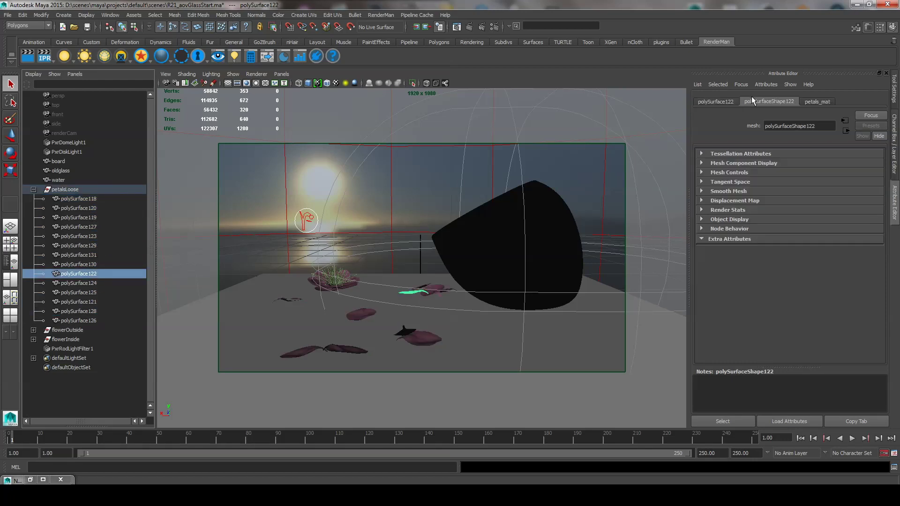
left_click(766, 84)
mouse_move(780, 120)
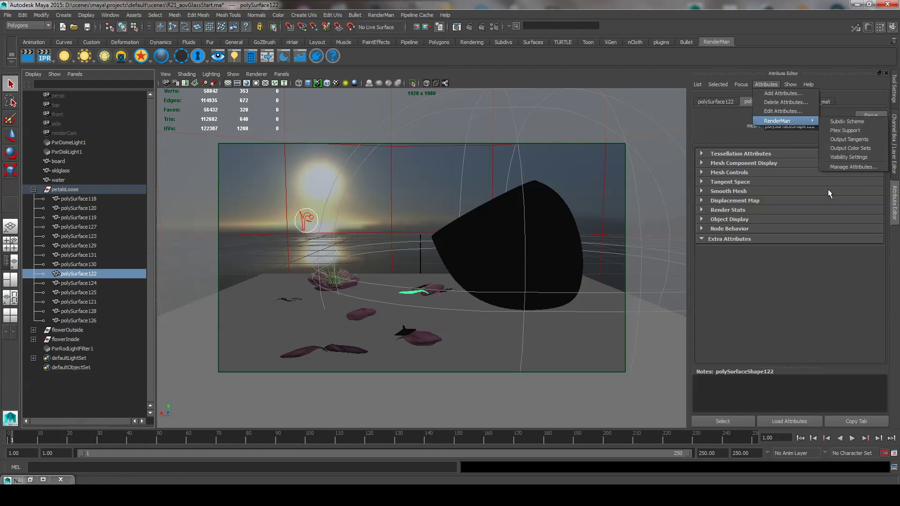
left_click(722, 270)
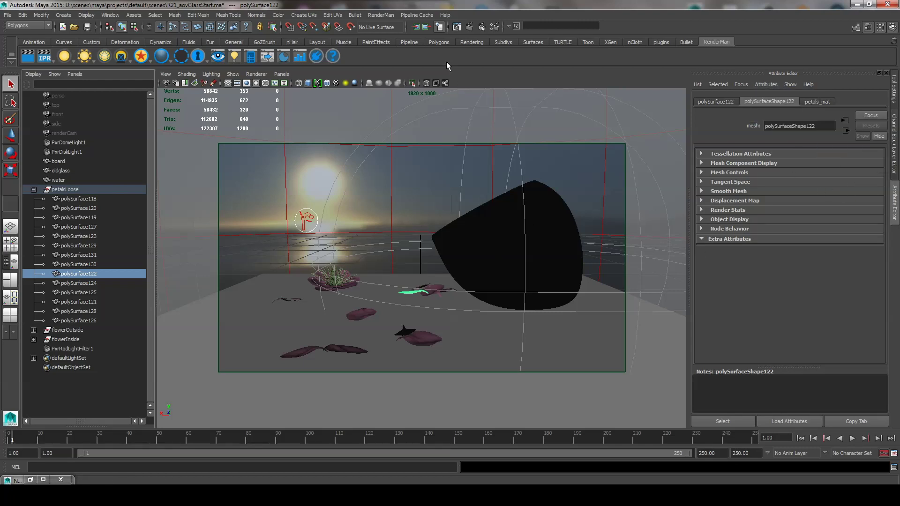
Create a geometric settings node in Advanced RenderMan Controls with Matte ID 2 set to red
left_click(390, 14)
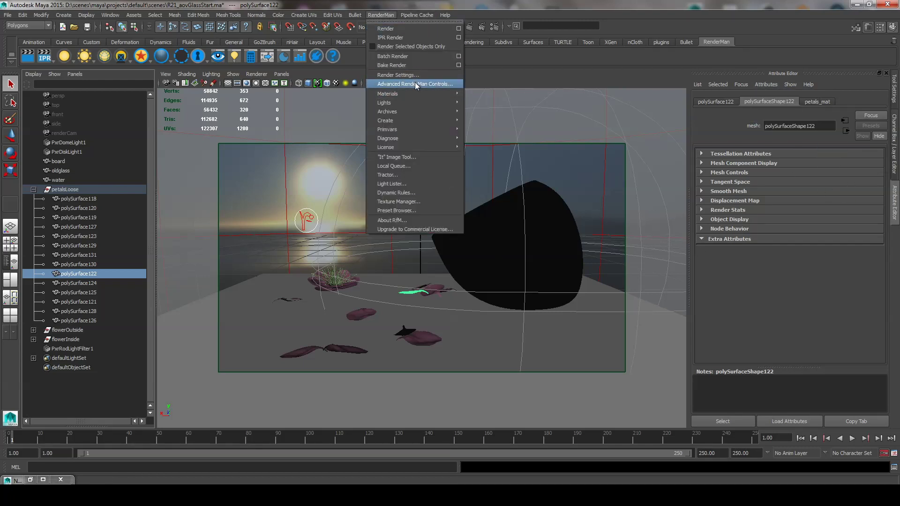
left_click(415, 83)
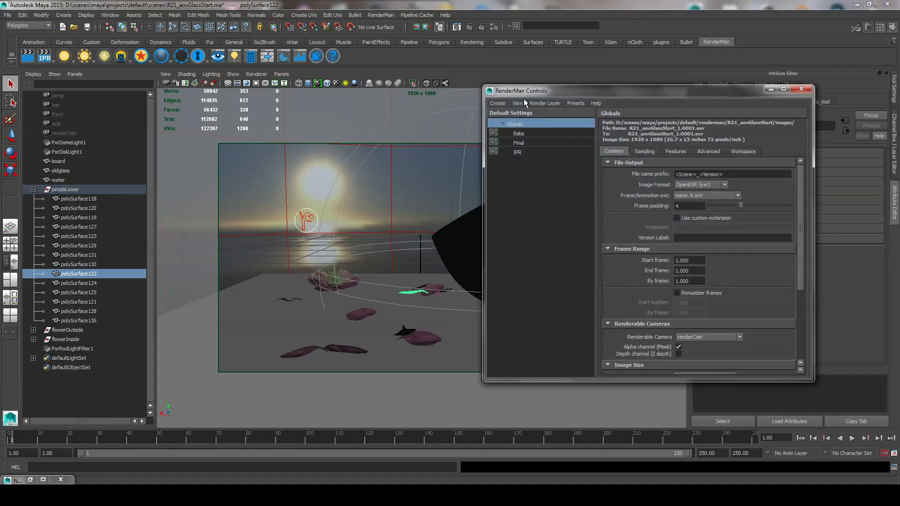
left_click(518, 103)
left_click(527, 163)
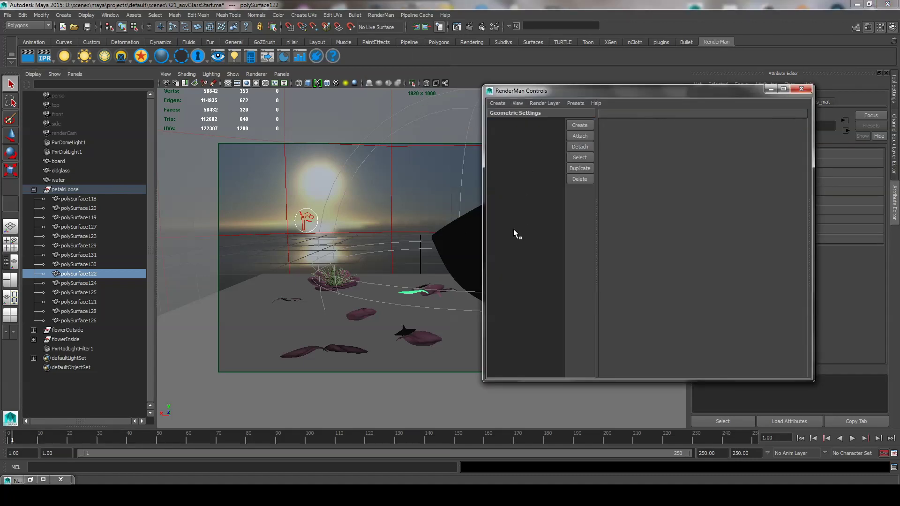
left_click(580, 124)
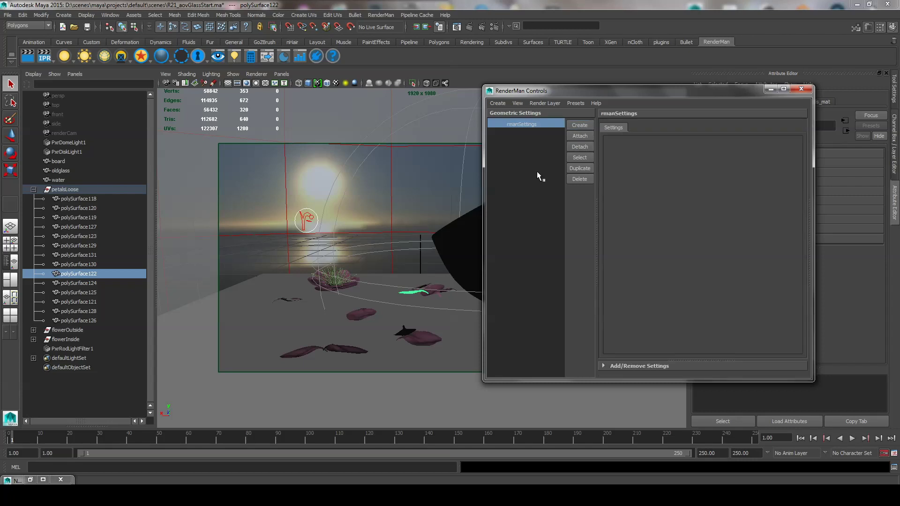
left_click(638, 365)
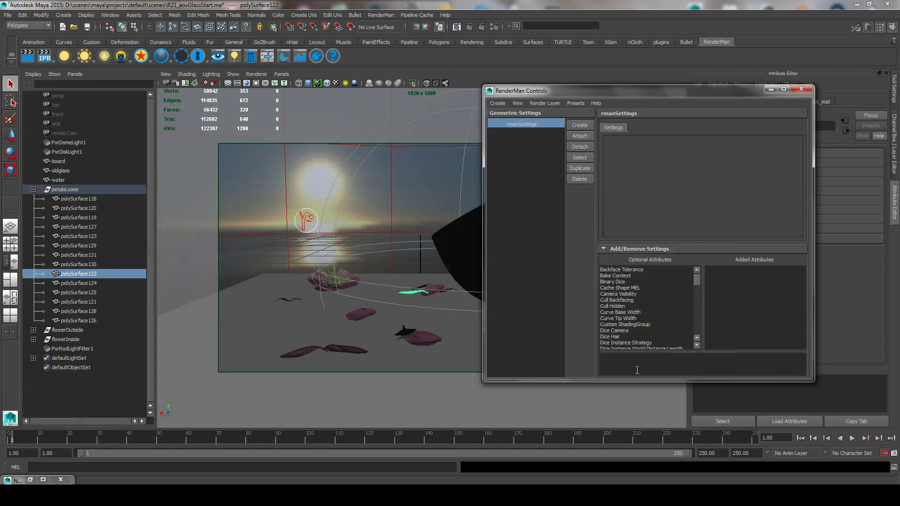
left_click_drag(697, 280, 696, 298)
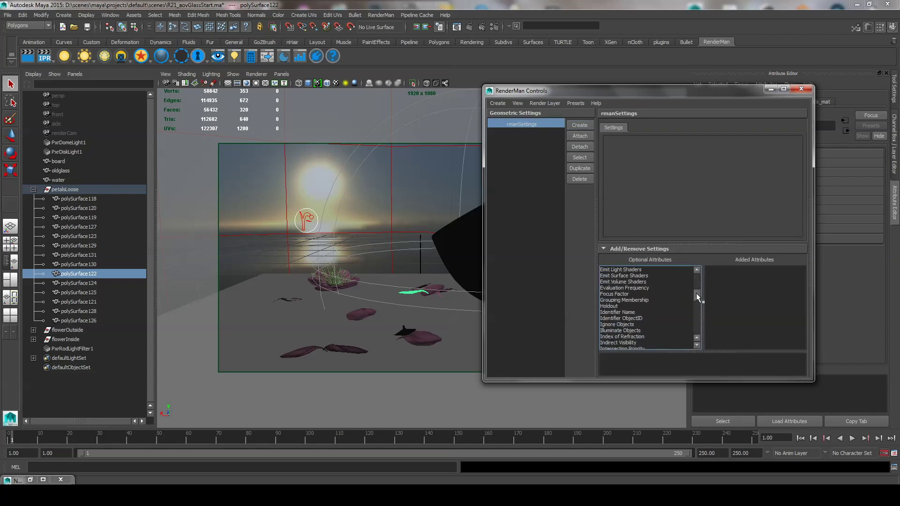
double_click(620, 324)
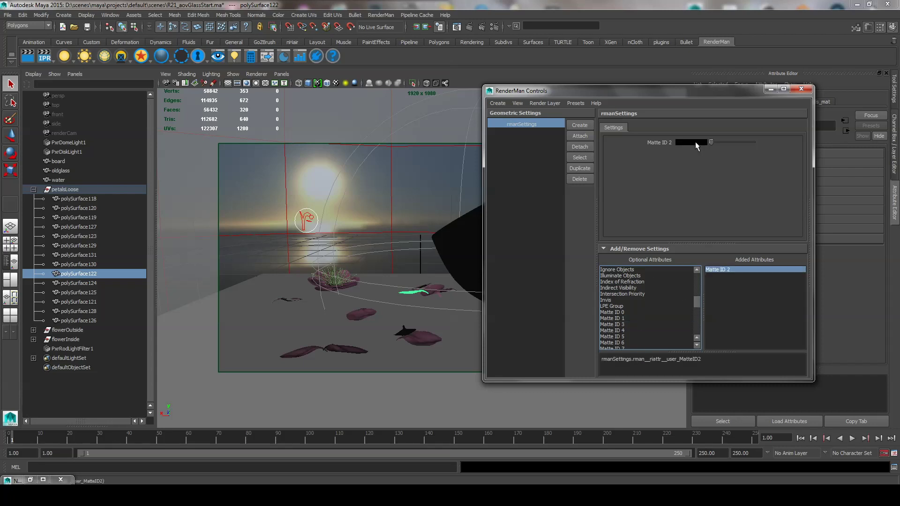
left_click(693, 142)
left_click(637, 145)
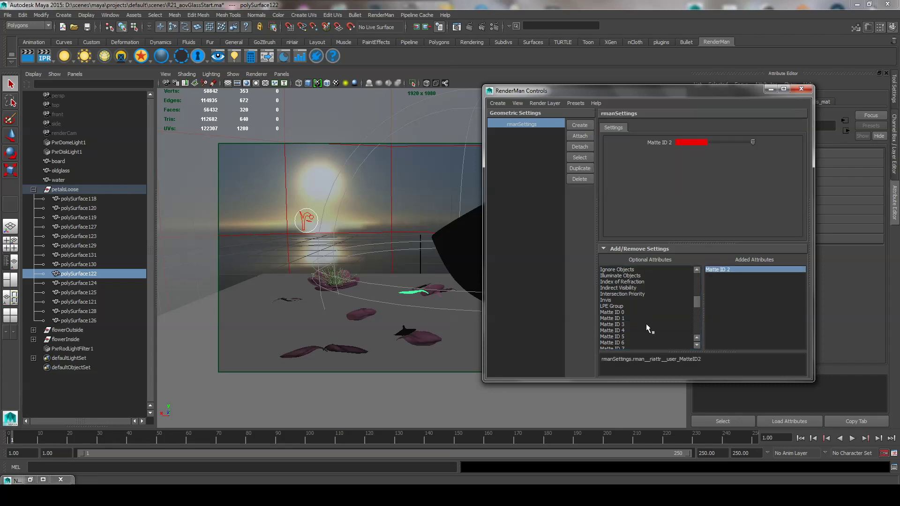
Duplicate it with a green Matte ID 2, then attach red and green nodes to two petal groups
left_click(581, 167)
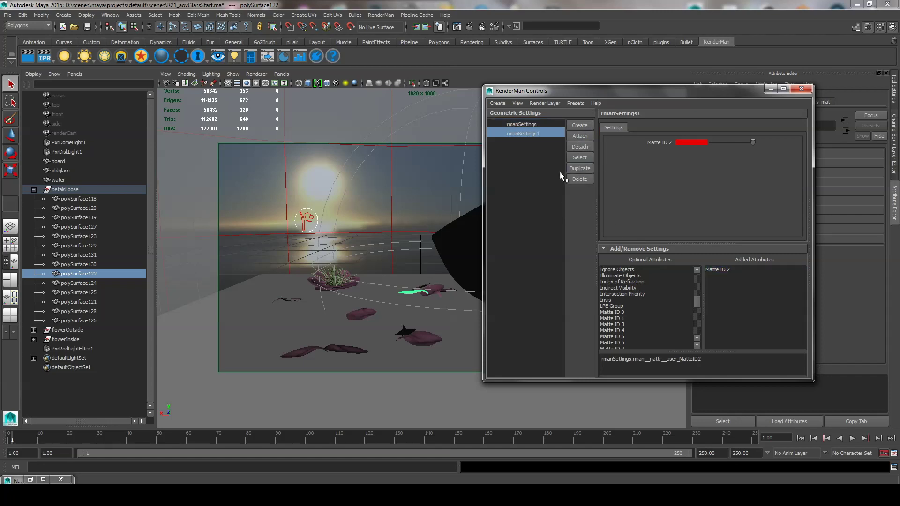
left_click(689, 143)
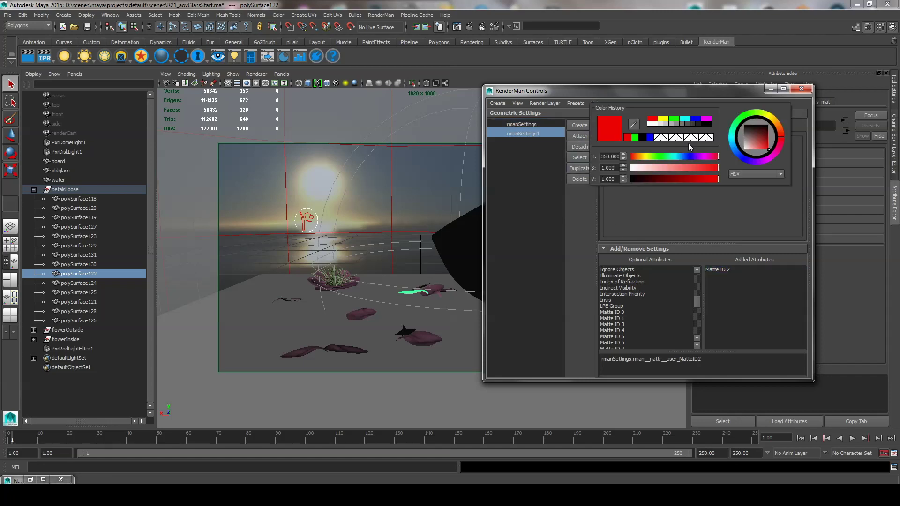
left_click(634, 138)
left_click(531, 125)
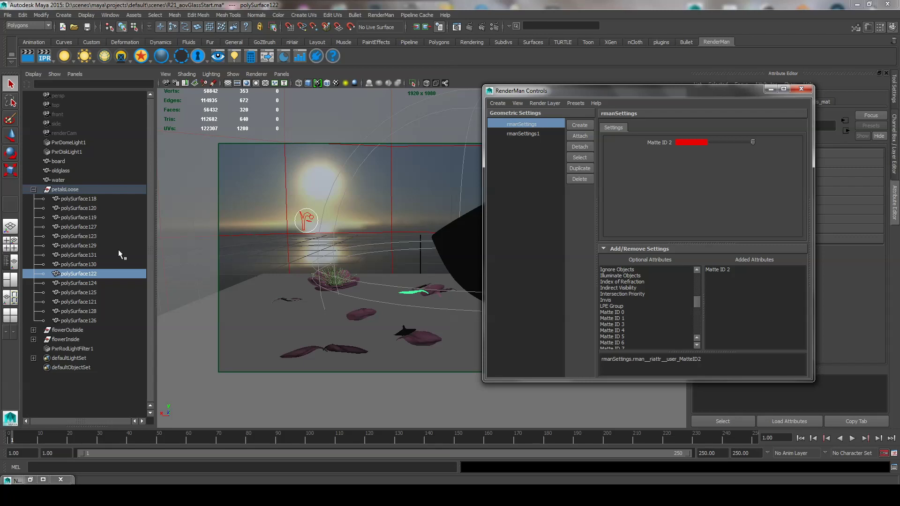
left_click_drag(87, 200, 96, 256)
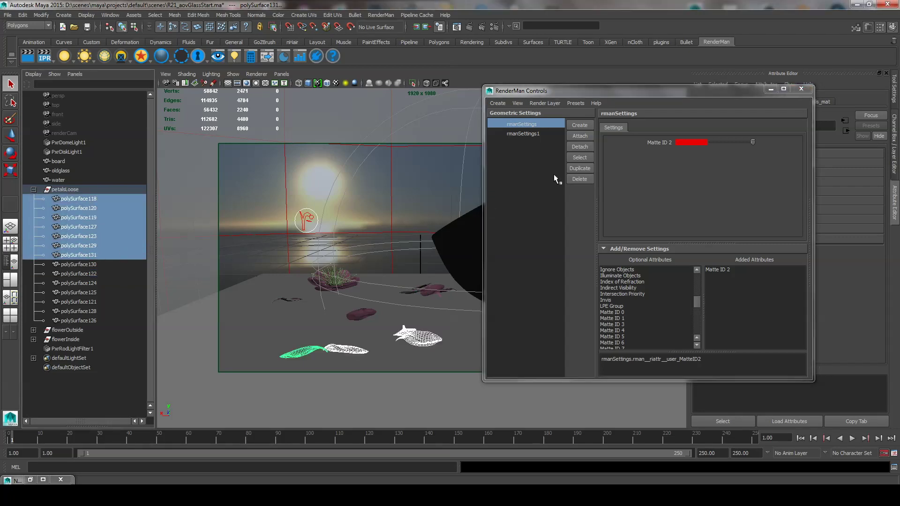
left_click(579, 136)
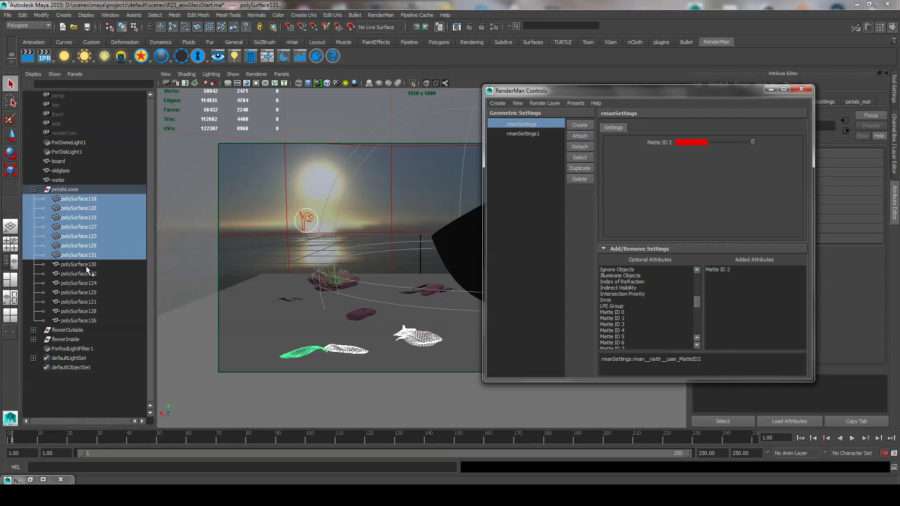
left_click_drag(86, 266, 93, 322)
left_click(524, 133)
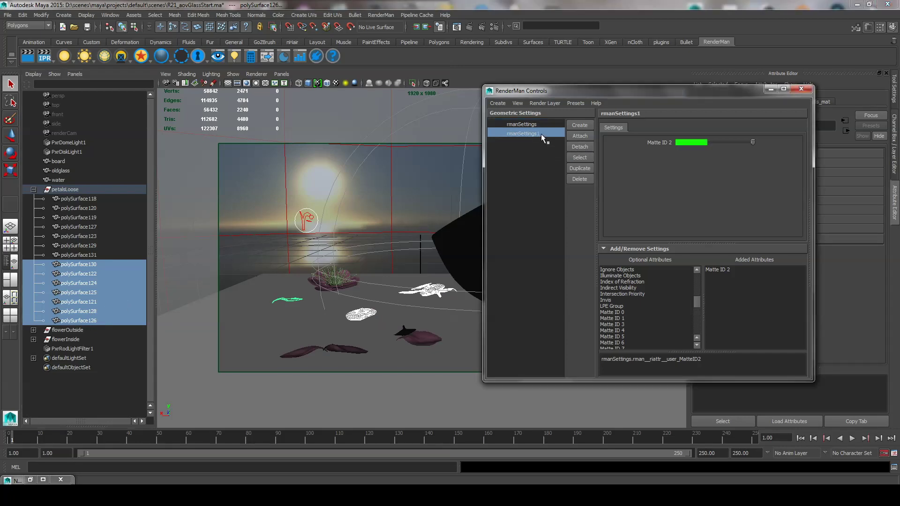
left_click(583, 137)
Set PxrMatteID1's Matte Texture 2 to full white
left_click(30, 479)
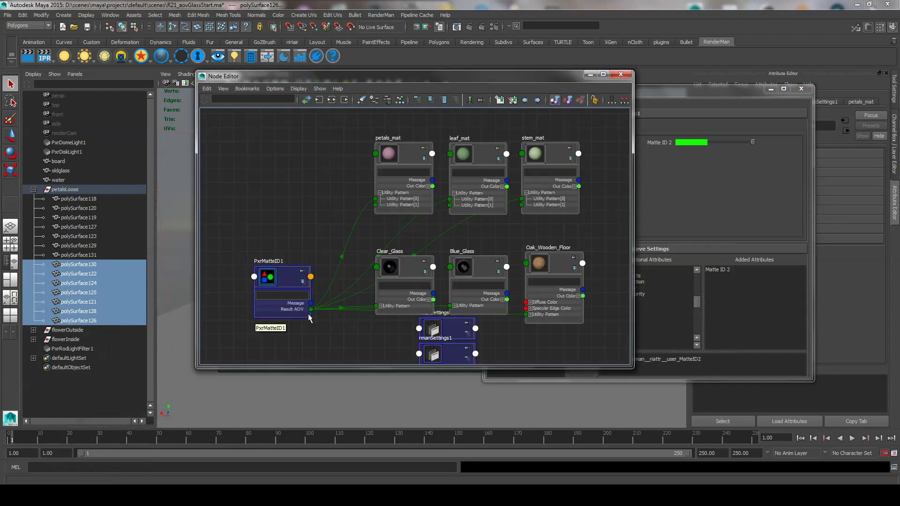
left_click(770, 89)
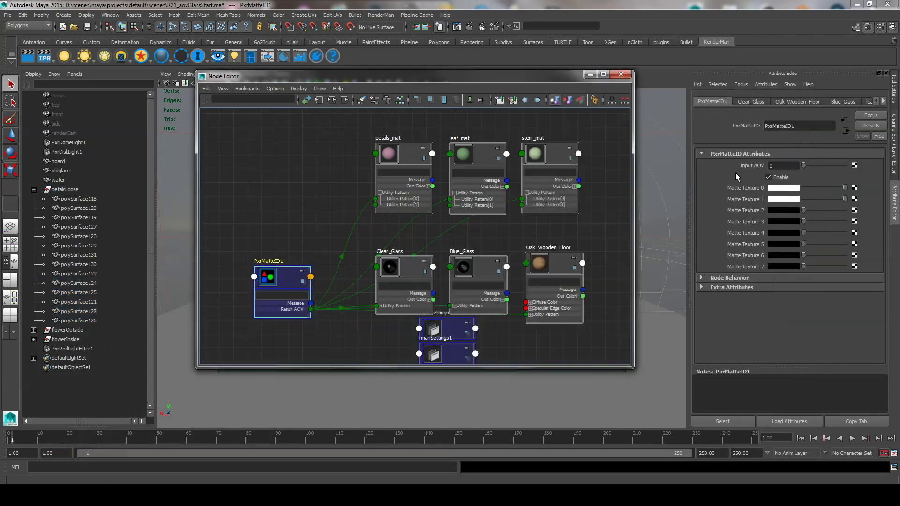
left_click_drag(803, 211, 876, 215)
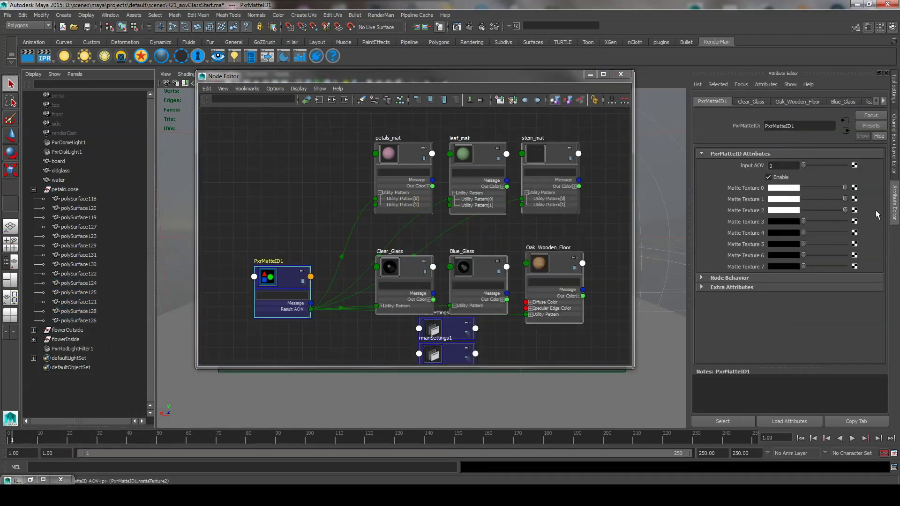
Add the MatteID2 preset as a render output and start a new IPR render
left_click(494, 27)
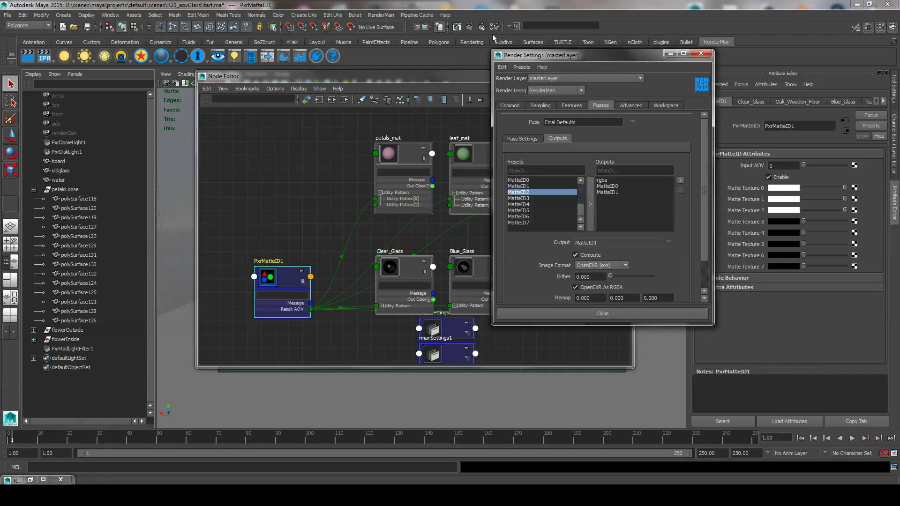
right_click(533, 192)
left_click(553, 198)
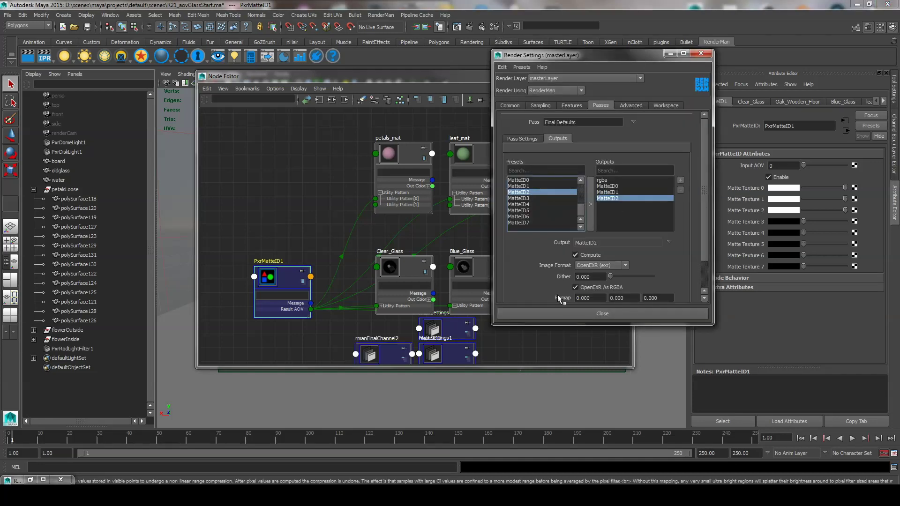
left_click(700, 53)
left_click(44, 55)
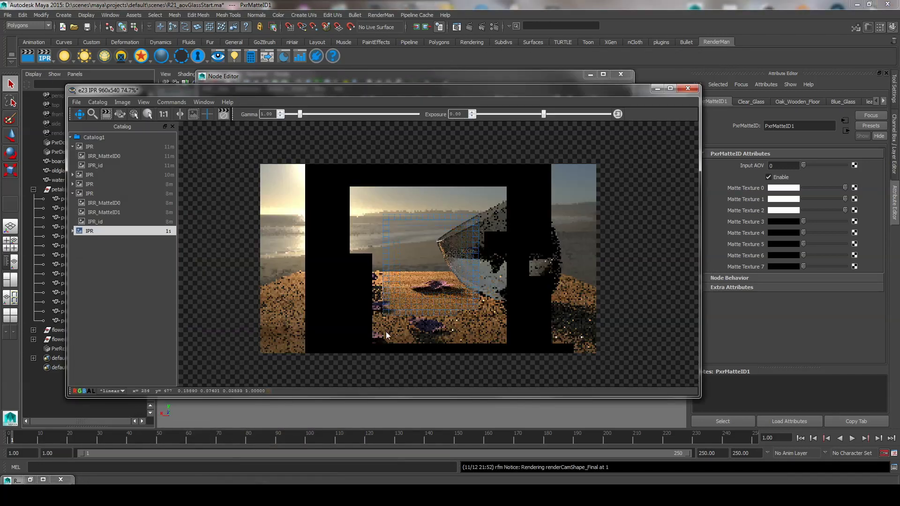
View the latest render's MatteID2 pass, then marquee-select the shading network nodes
left_click(73, 232)
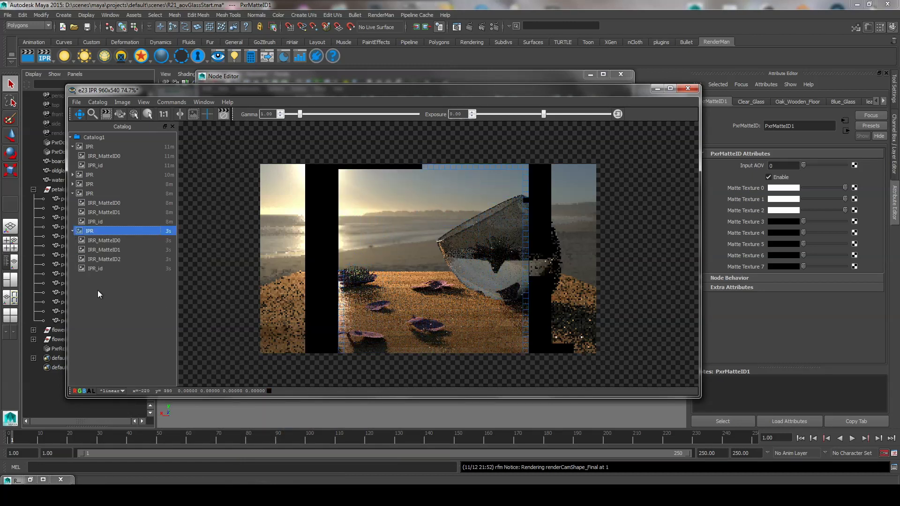
left_click(113, 258)
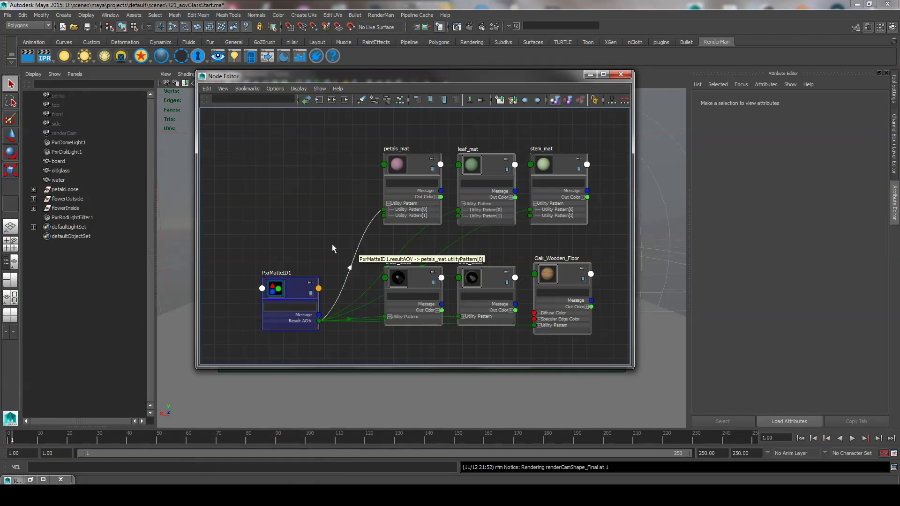
mouse_move(251, 130)
left_mouse_down()
mouse_move(328, 193)
mouse_move(608, 350)
left_mouse_up()
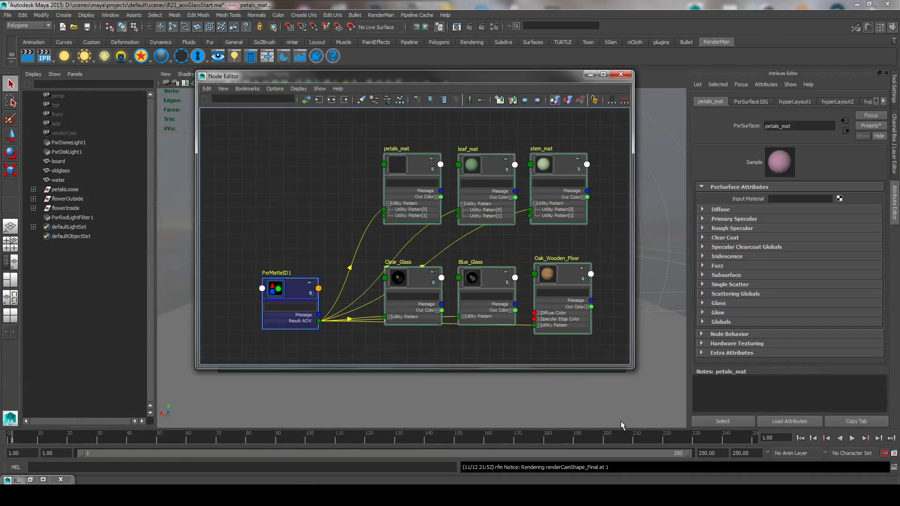
Create a PxrAovLight and set its AOV name to flowerOutside
left_click(615, 341)
left_click(591, 74)
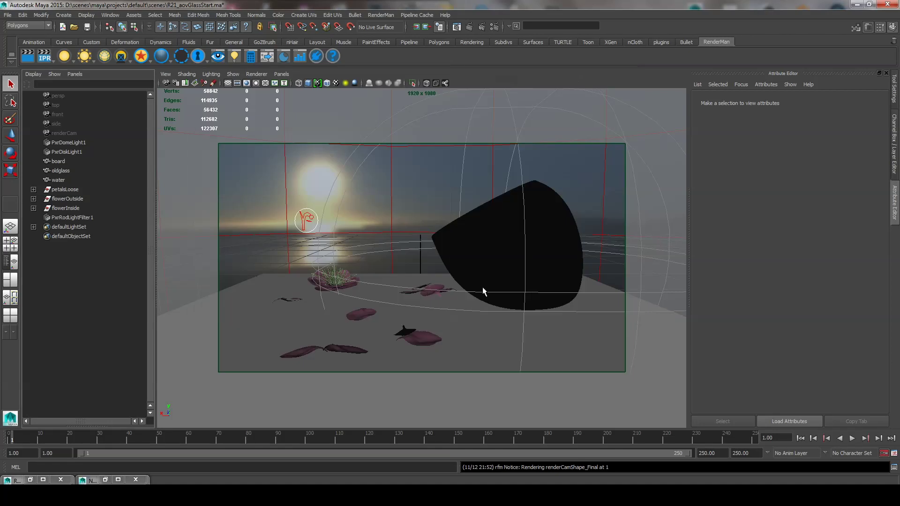
right_click(64, 57)
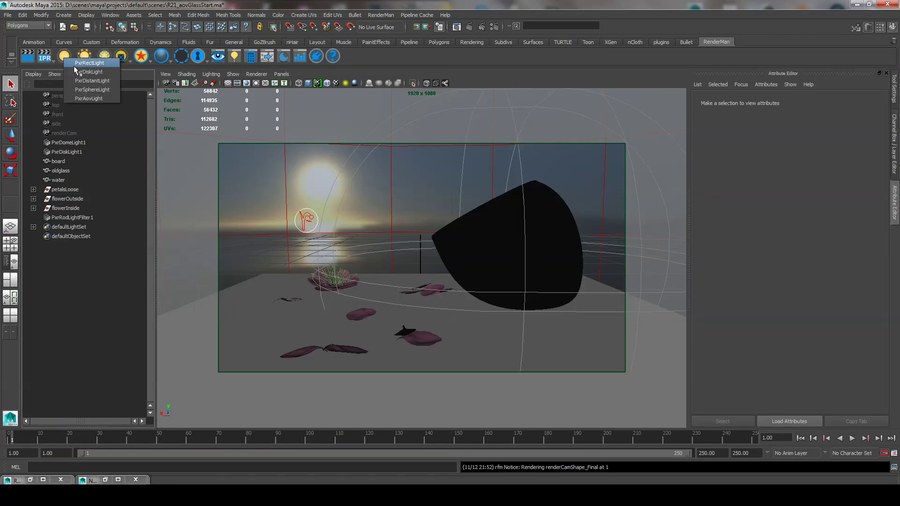
left_click(104, 97)
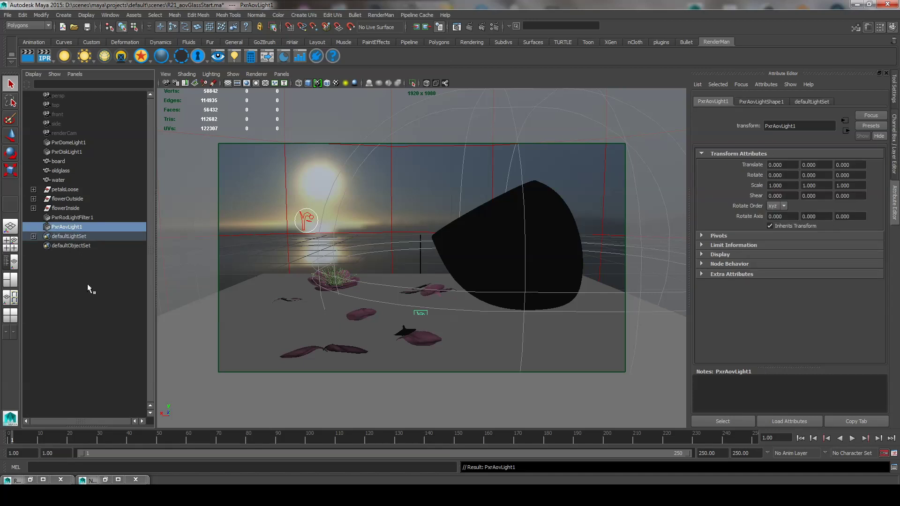
left_click(761, 101)
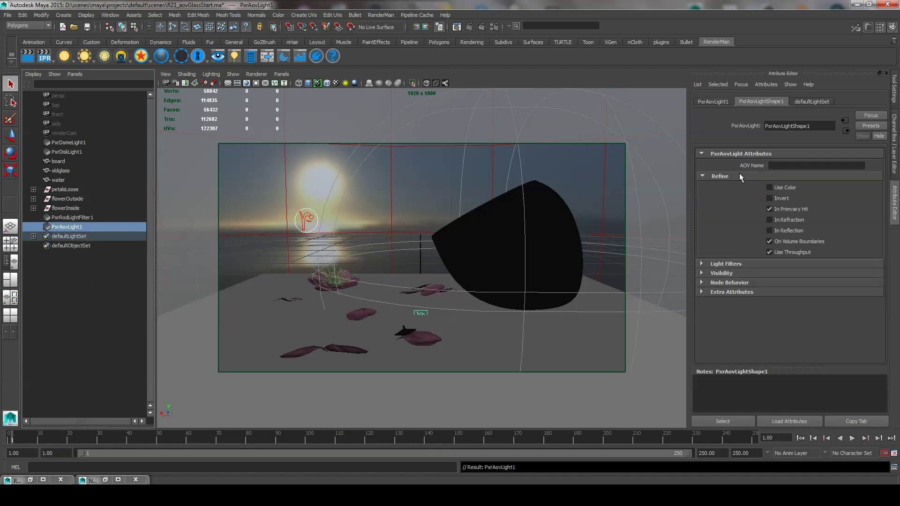
left_click(791, 166)
key("Return")
Inspect the flowerOutside group and its petals group in the Outliner
left_click(82, 197)
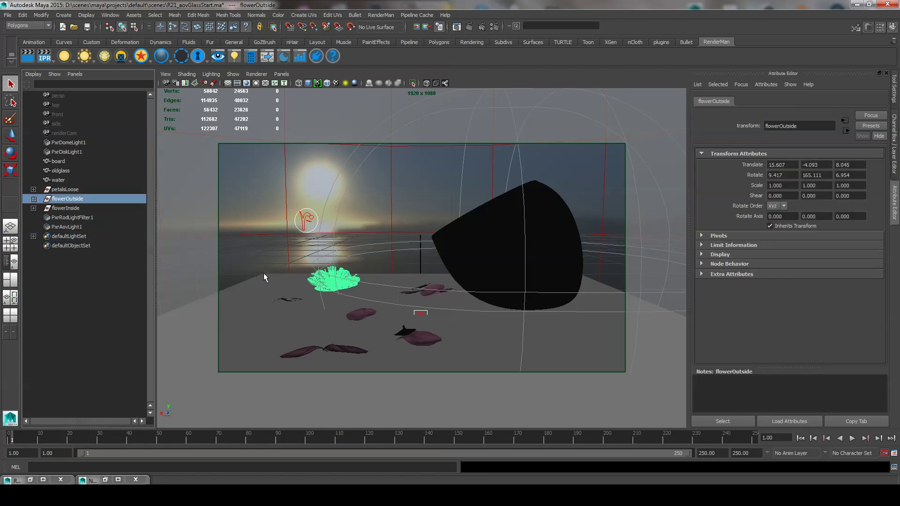
left_click(34, 199)
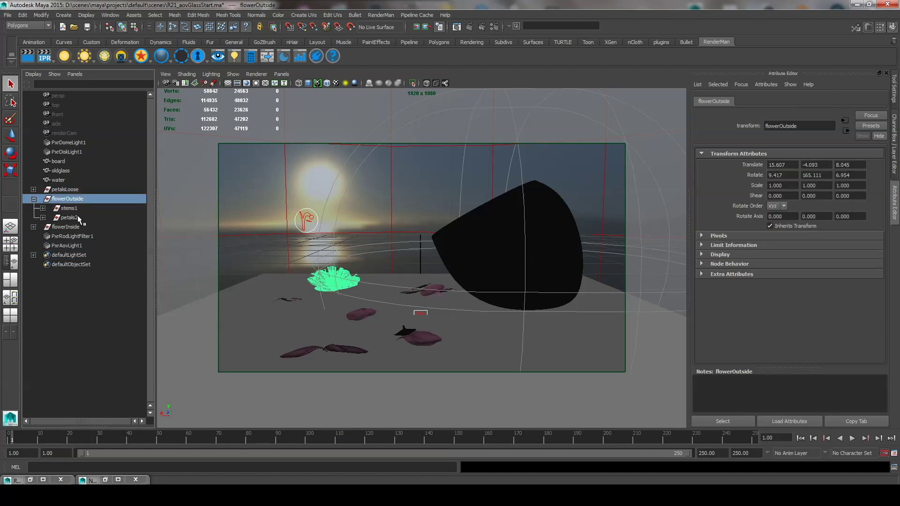
left_click(42, 208)
left_click(43, 209)
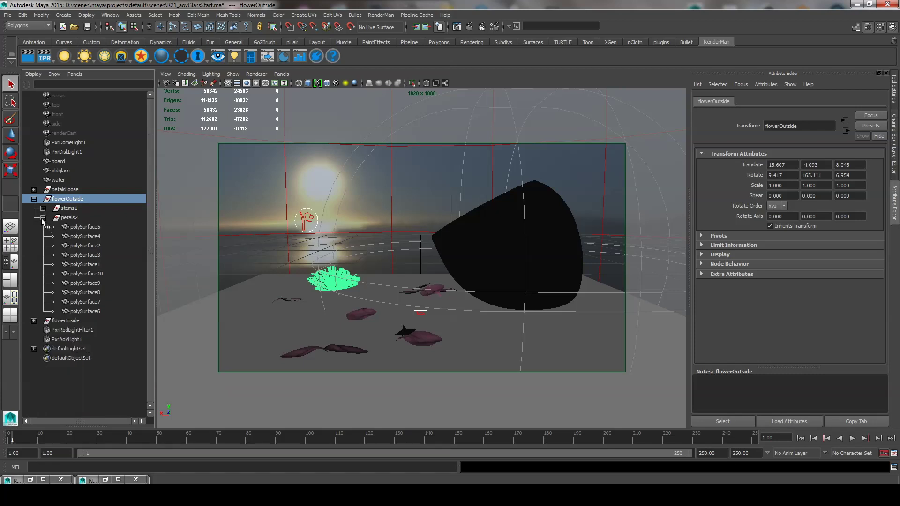
left_click(34, 199)
Reselect the AOV light, copy its flowerOutside name, and enable Use Color
left_click(75, 227)
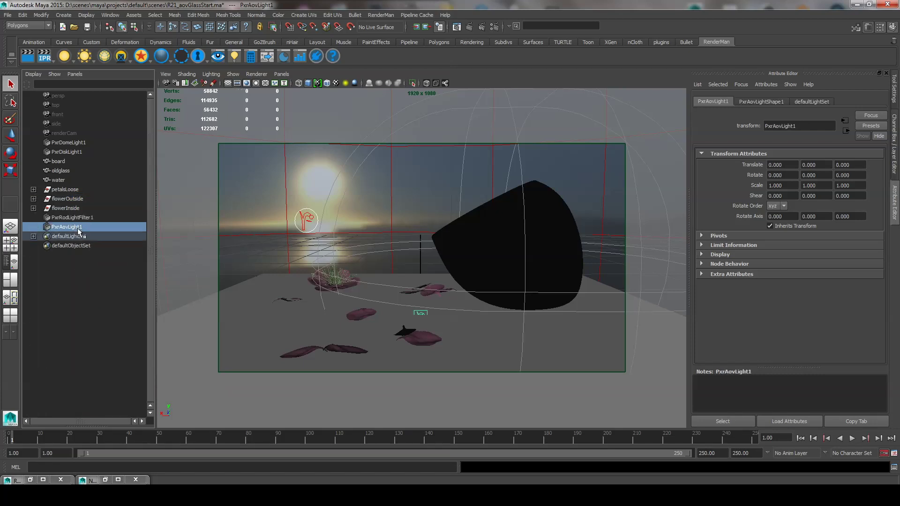
left_click(772, 102)
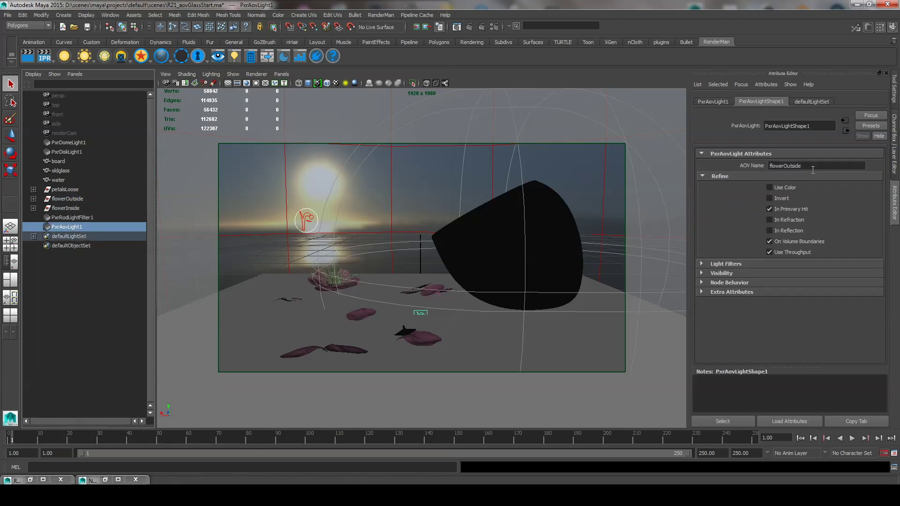
left_click_drag(824, 166, 754, 169)
left_click(781, 189)
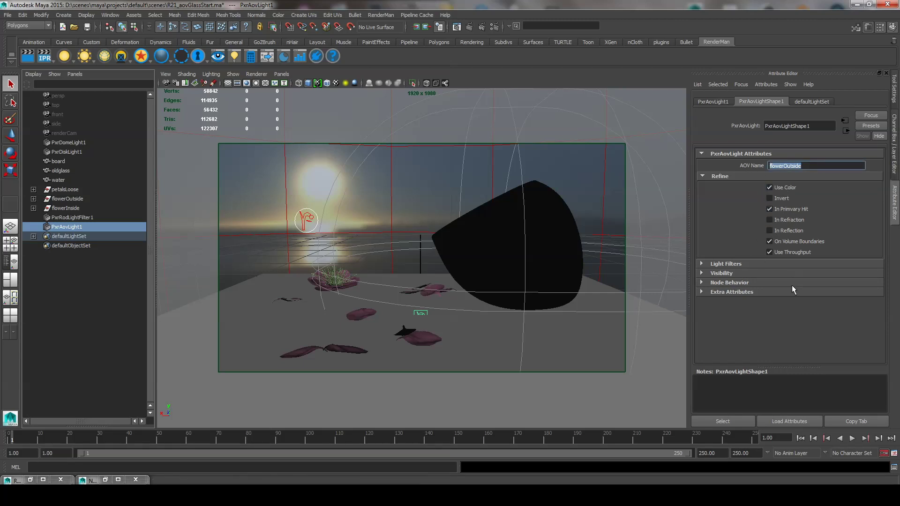
left_click(791, 209)
Add a render output with the channel 'color flowerOutside' in Render Settings
left_click(494, 26)
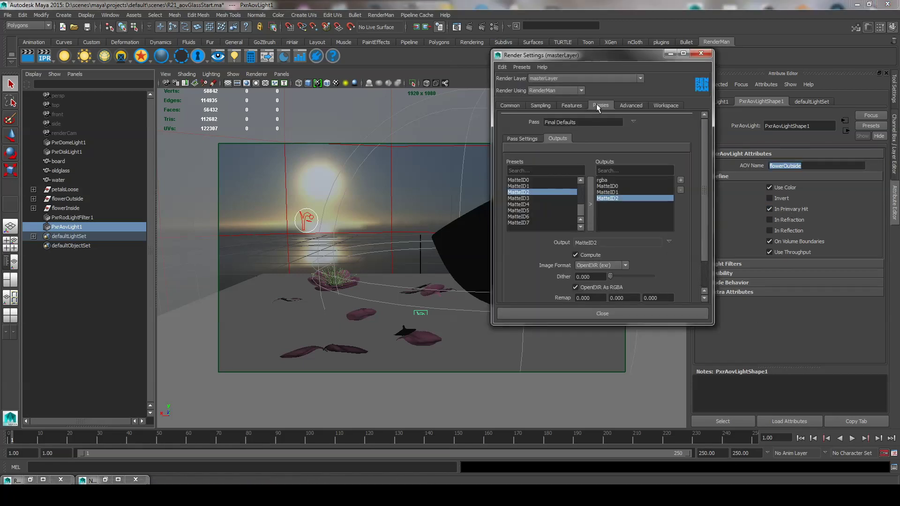
left_click_drag(613, 57, 513, 67)
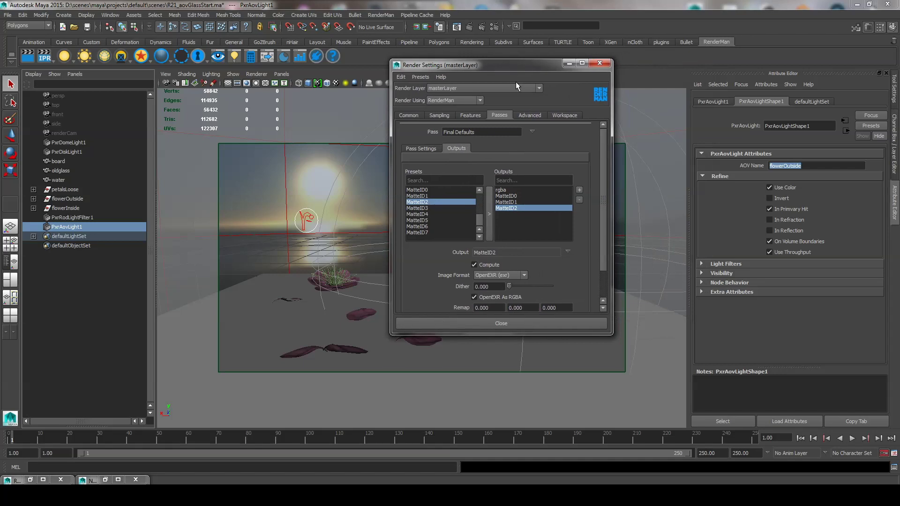
left_click(579, 190)
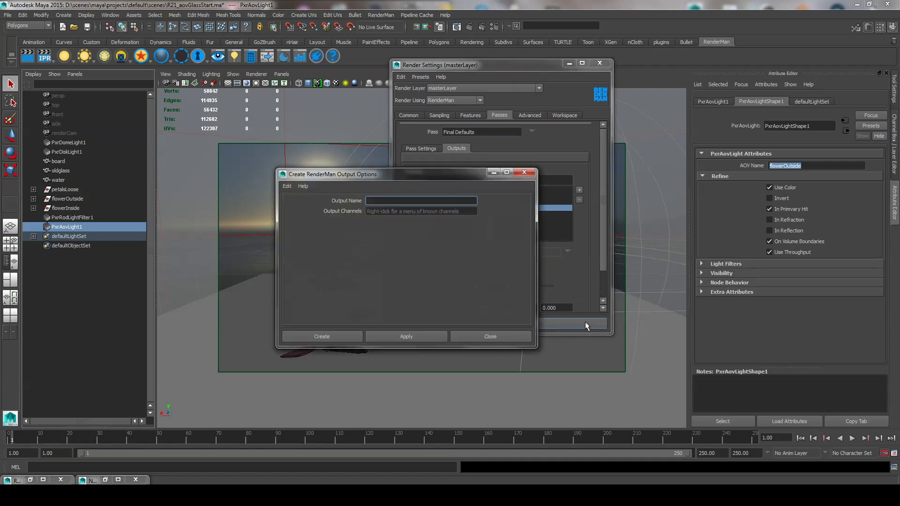
left_click(404, 211)
type("color")
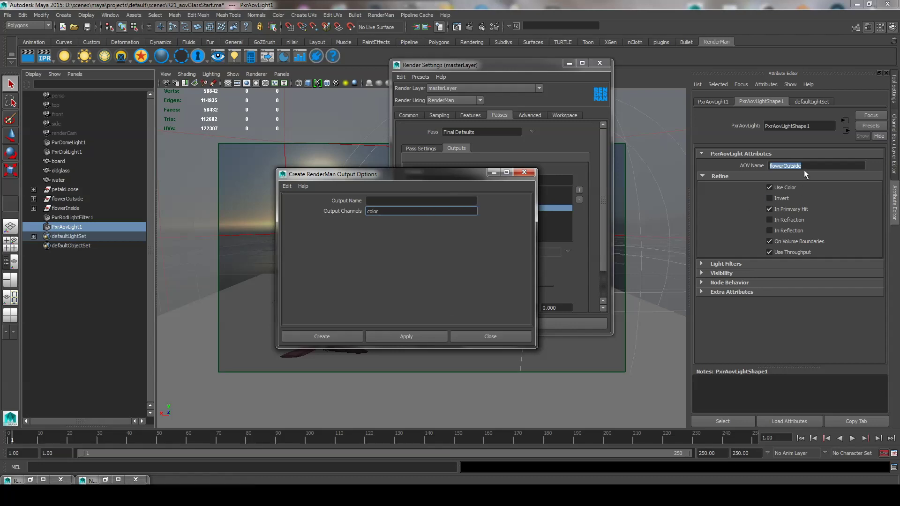
left_click(803, 169)
key("ctrl+c")
left_click(393, 211)
key("ctrl+v")
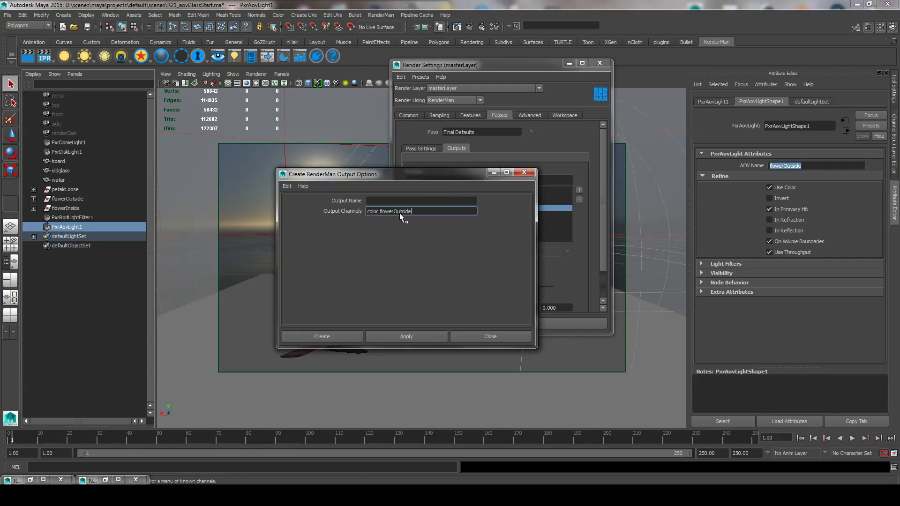
left_click(338, 338)
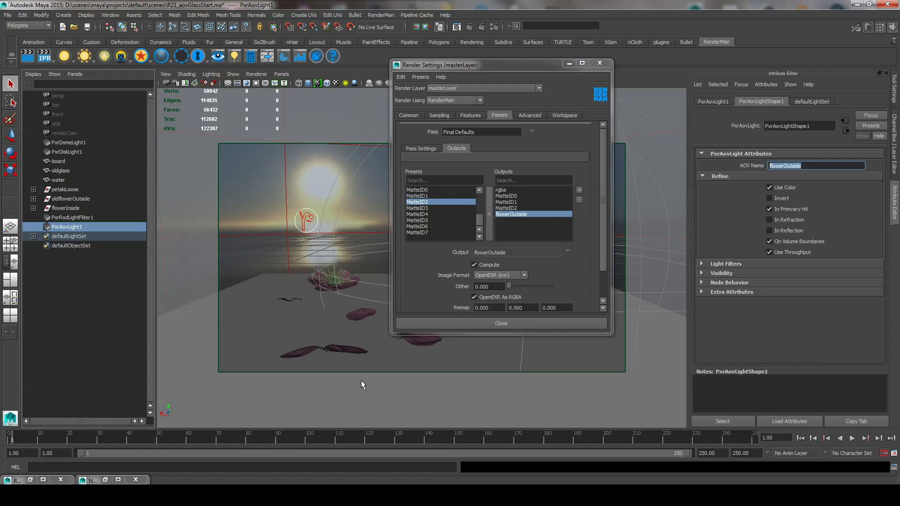
left_click(111, 14)
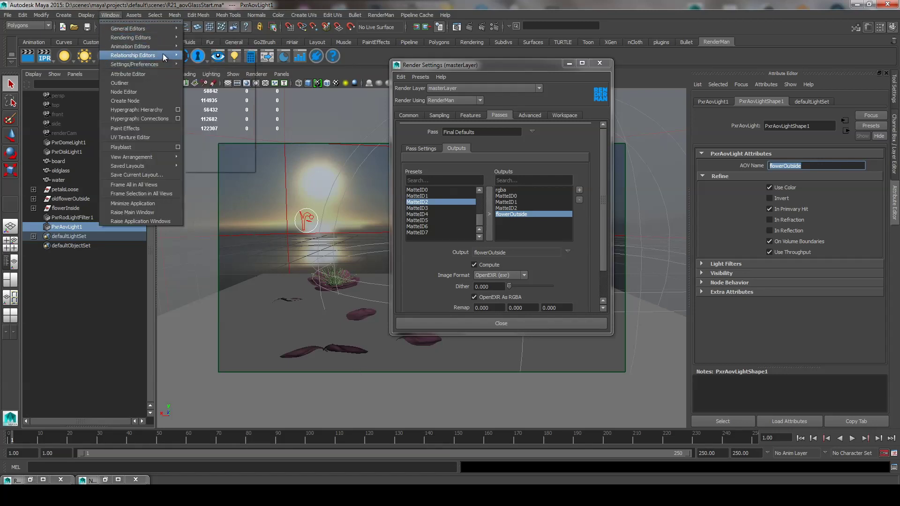
mouse_move(208, 158)
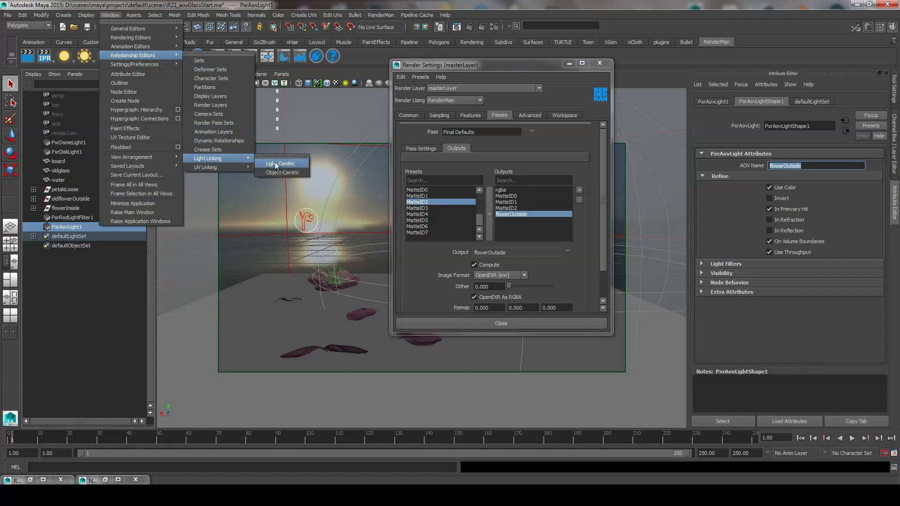
Unlink PxrAovLight1 from board, oldglass, water and petalsLoose, then launch an IPR render
left_click(276, 164)
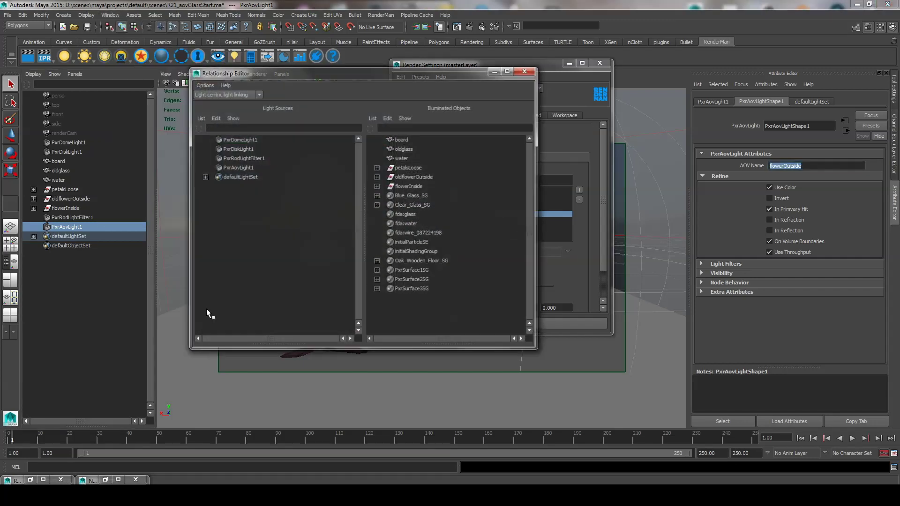
left_click(243, 167)
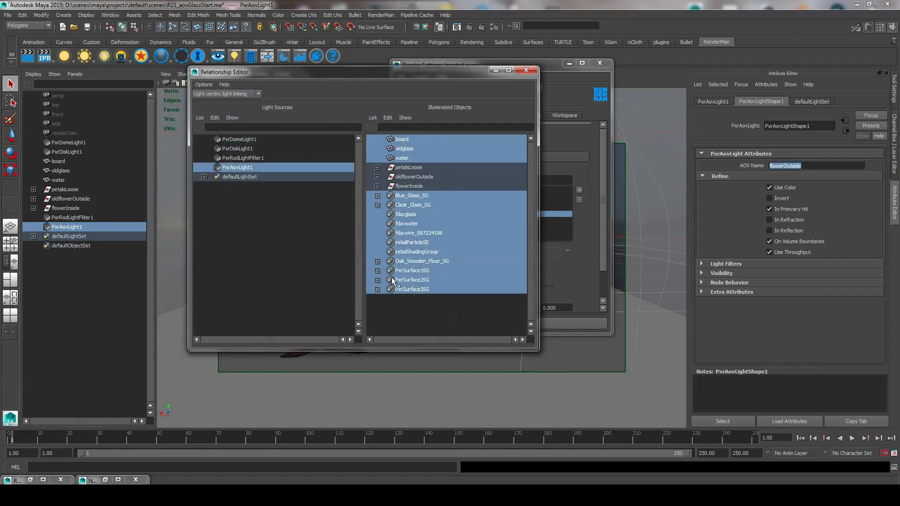
left_click(410, 140)
left_click(410, 159)
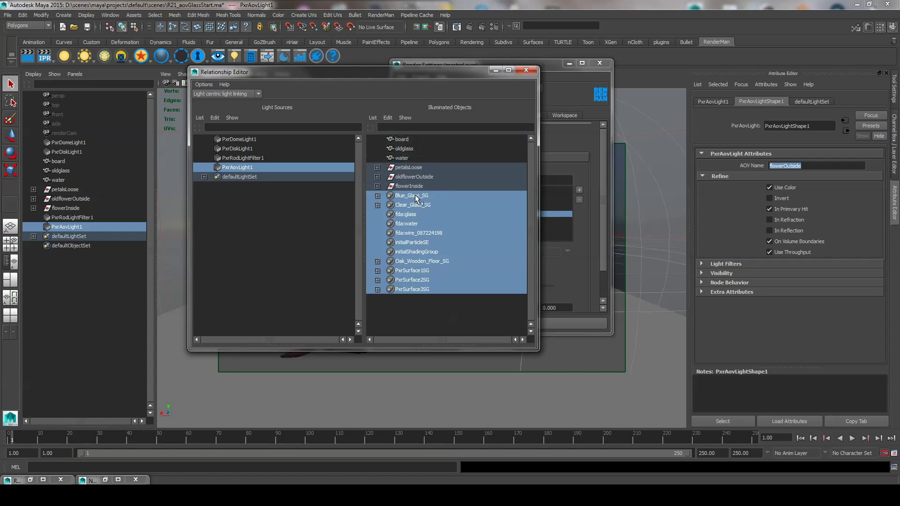
left_click(417, 169)
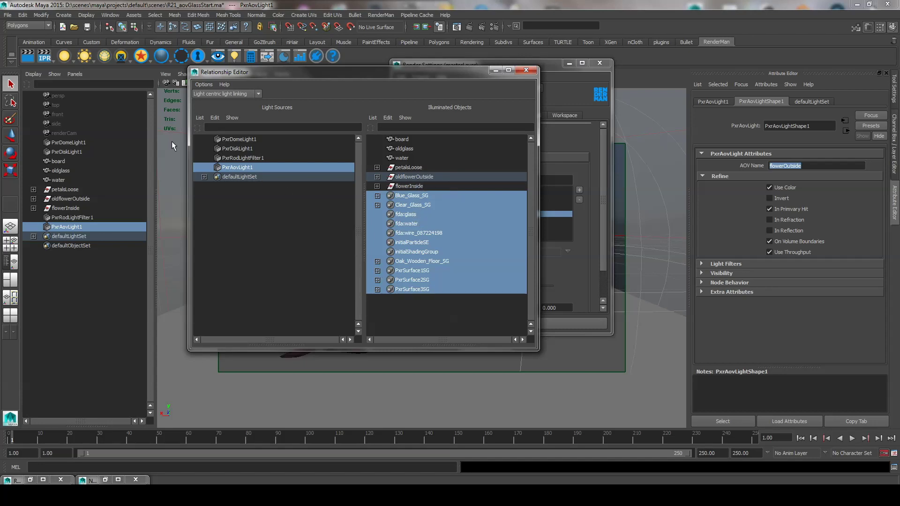
left_click(45, 56)
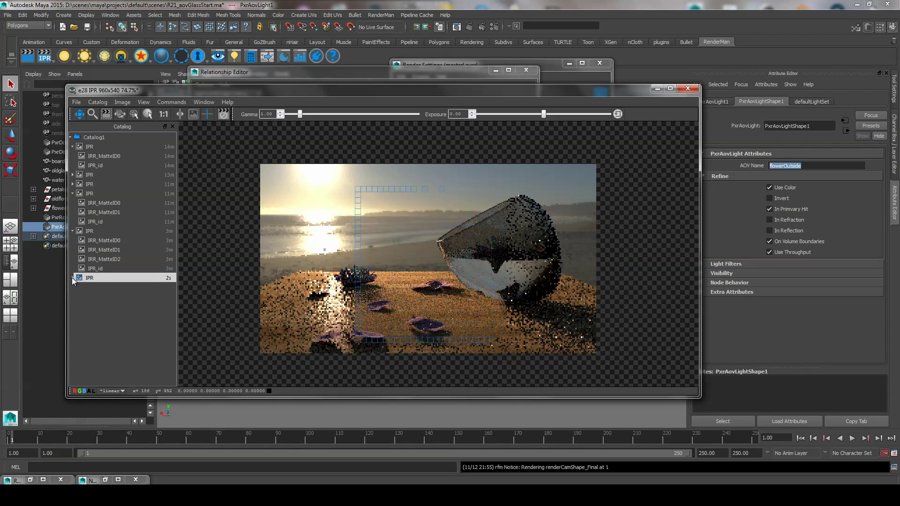
View the newest render's flowerOutside mask, return to the full render, and minimize Render View
left_click(72, 277)
left_click(119, 315)
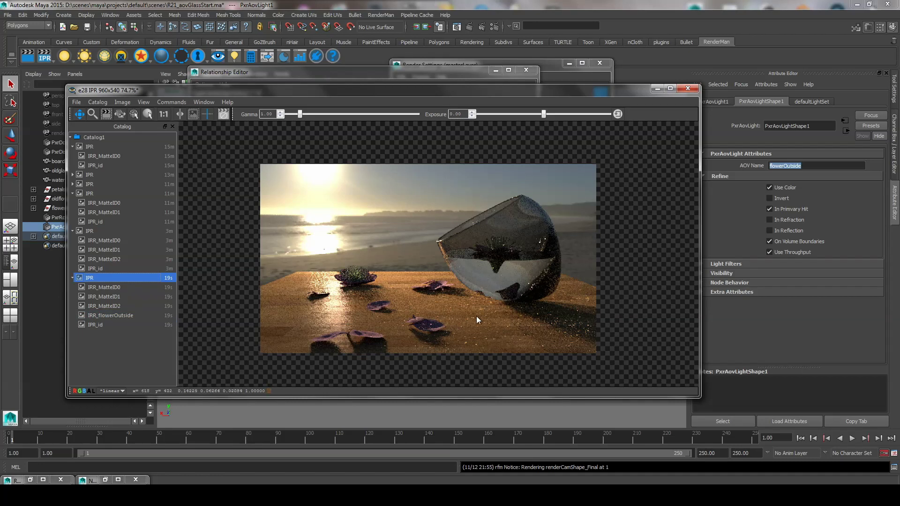
left_click(128, 316)
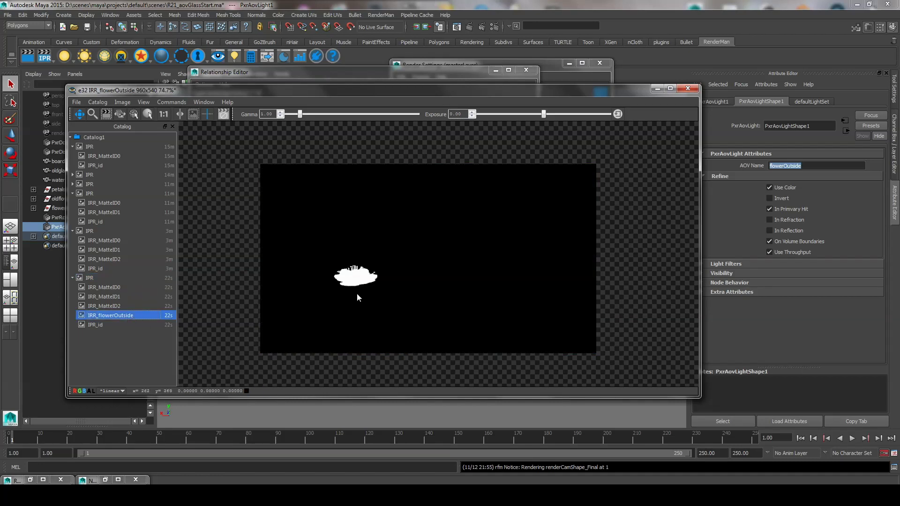
left_click(108, 278)
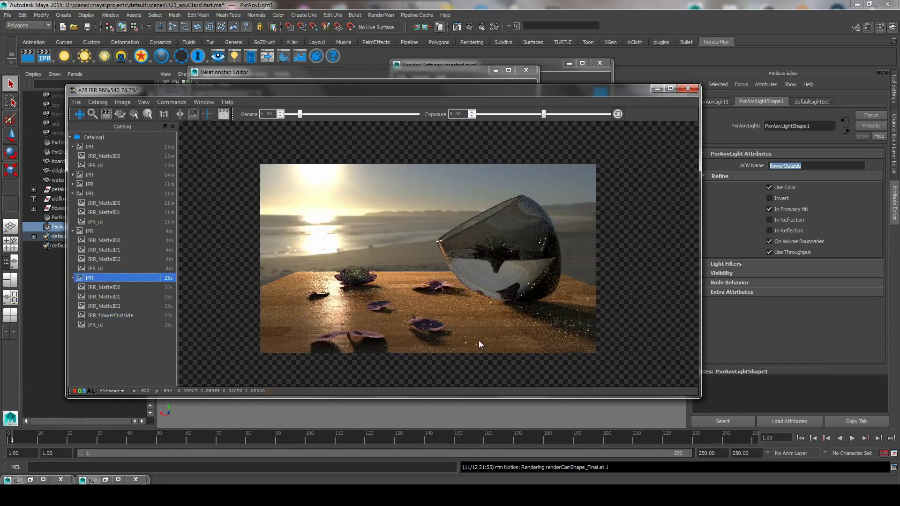
left_click(657, 88)
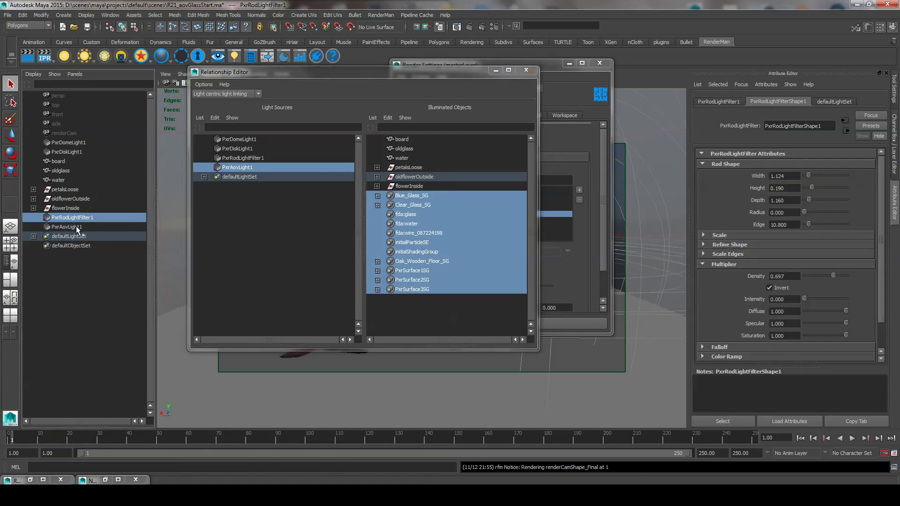
Duplicate the AOV light and change its AOV name to flowerInside
key("ctrl+d")
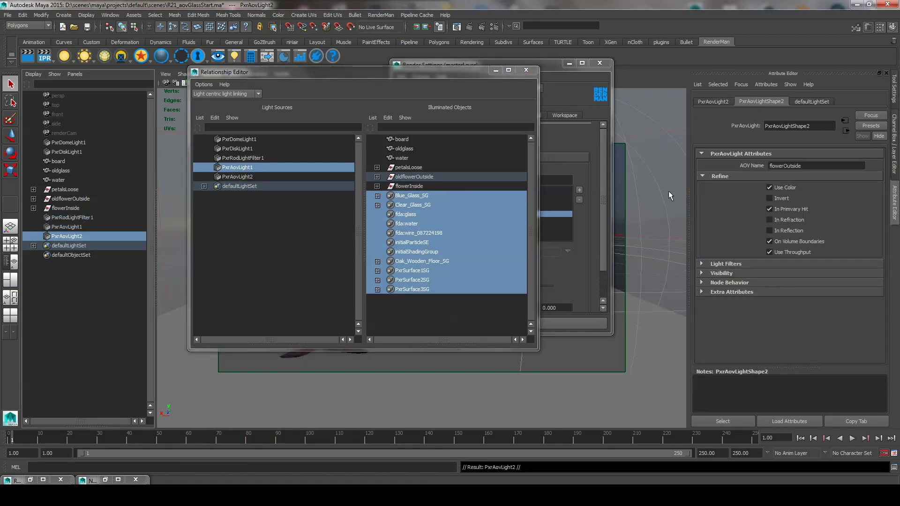
double_click(791, 166)
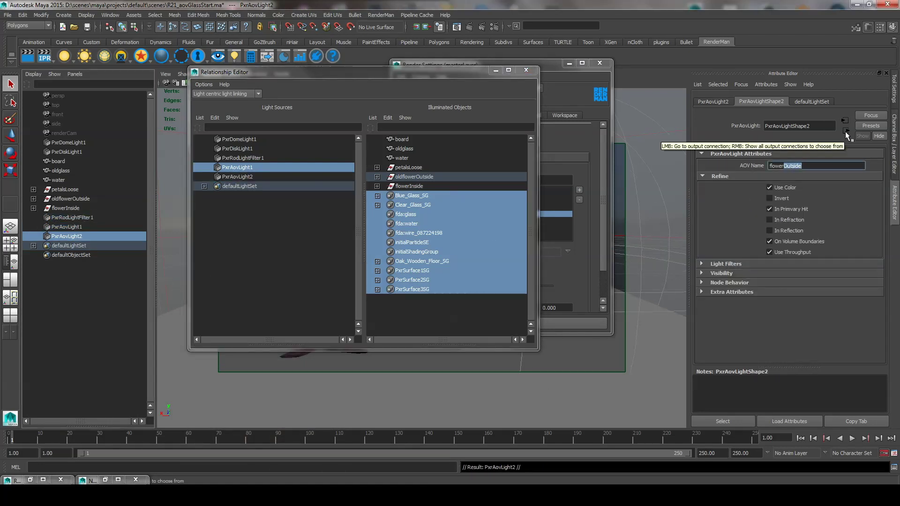
type("Inside")
key("Return")
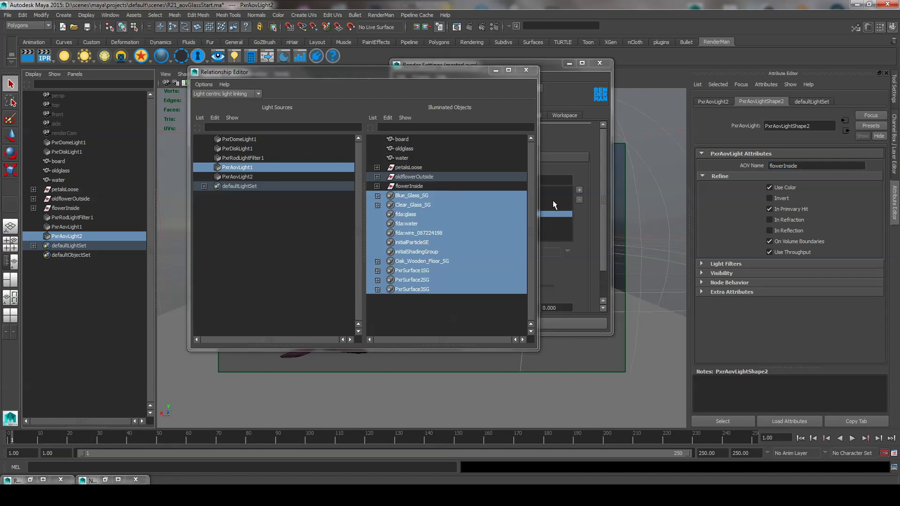
Add a flowerInside render output and enable In Refraction and In Reflection on the light
left_click(552, 64)
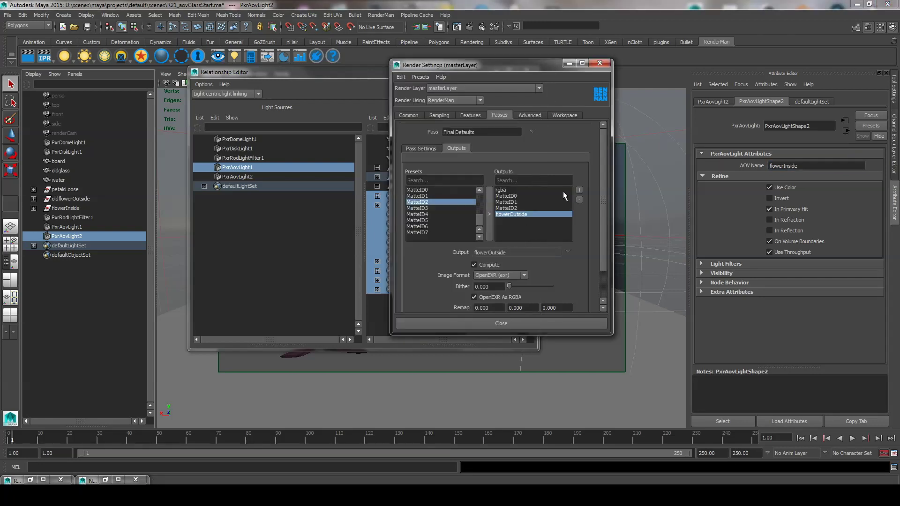
left_click(580, 189)
type("c")
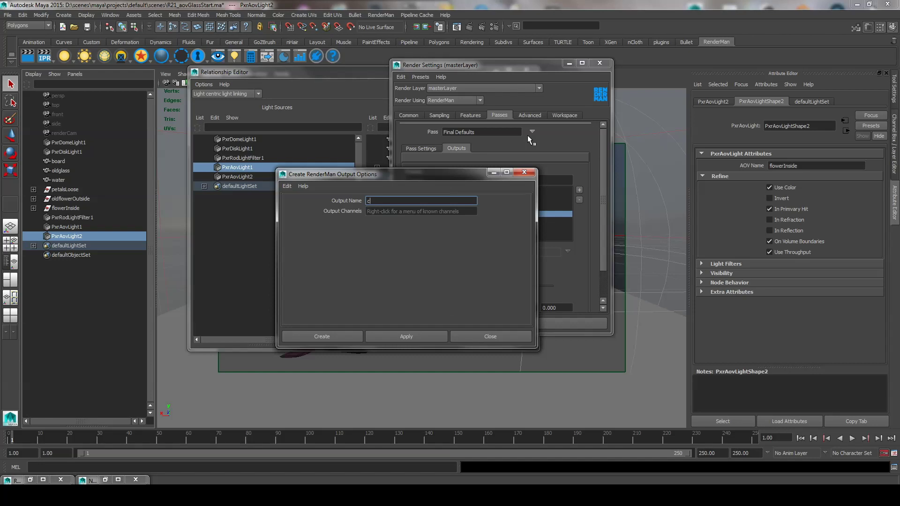
key("Tab")
type("color flowerIns")
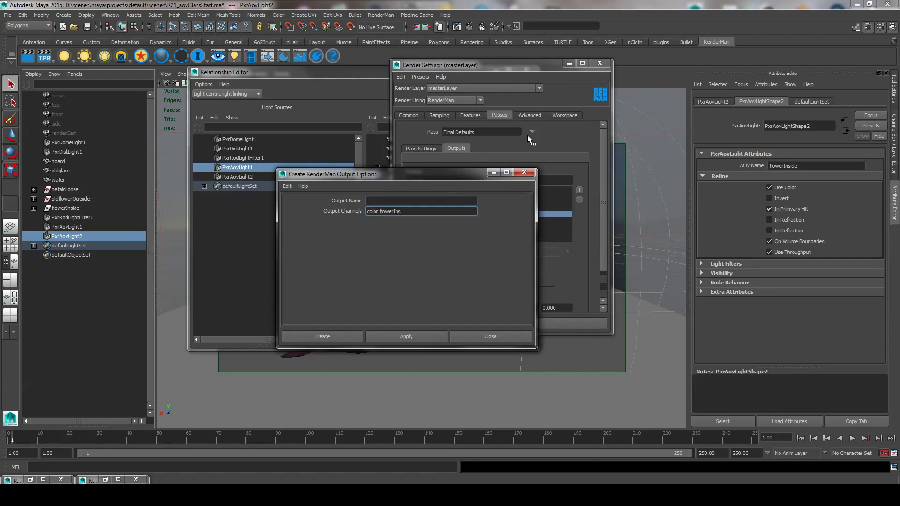
type("ide")
left_click(328, 340)
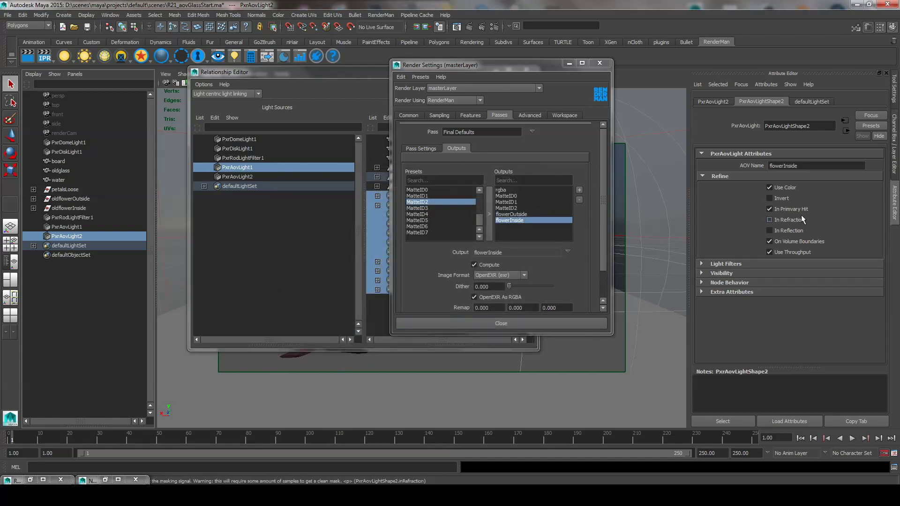
left_click(791, 220)
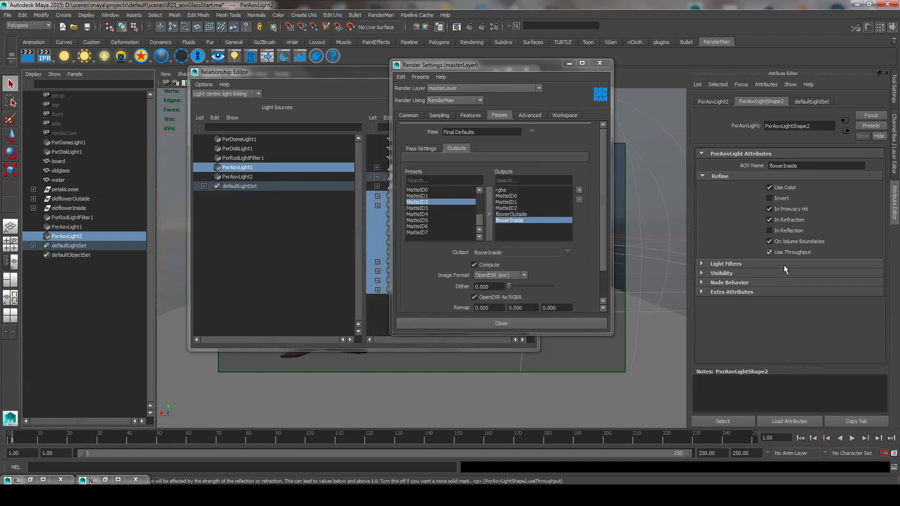
left_click(789, 230)
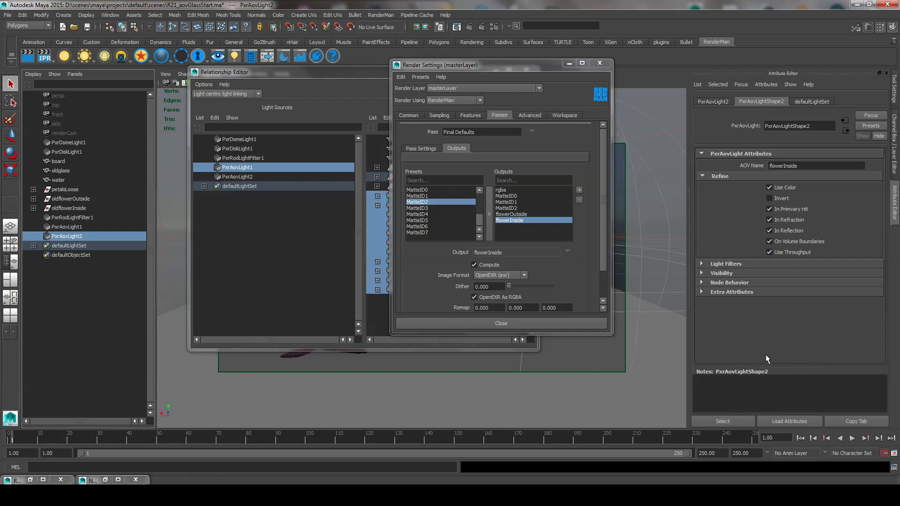
Unlink PxrAovLight2 from board, oldglass, water, petalsLoose and oldflowerOutside, then start IPR
left_click(288, 71)
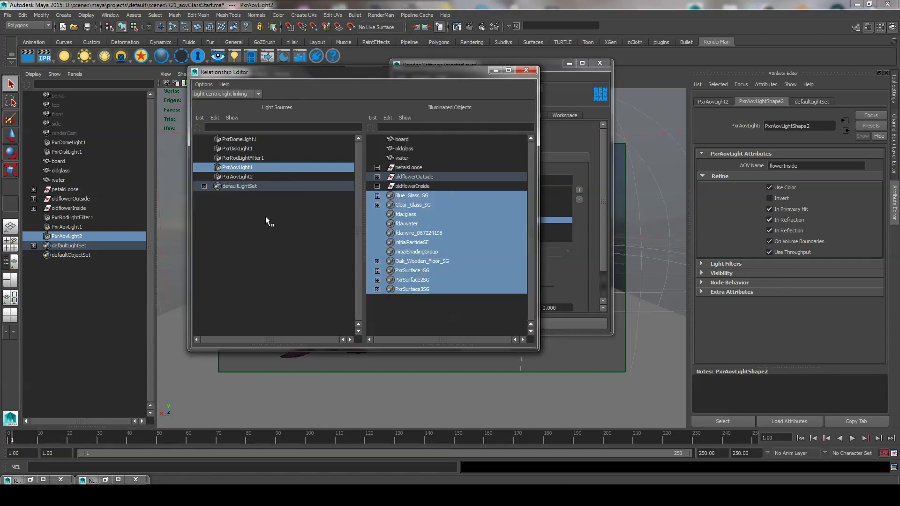
left_click(249, 176)
left_click(420, 140)
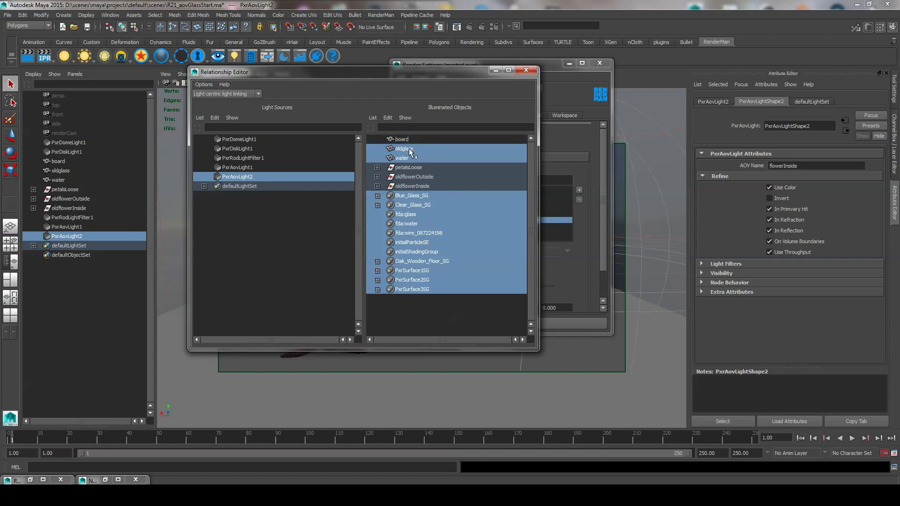
left_click(411, 157)
left_click(421, 169)
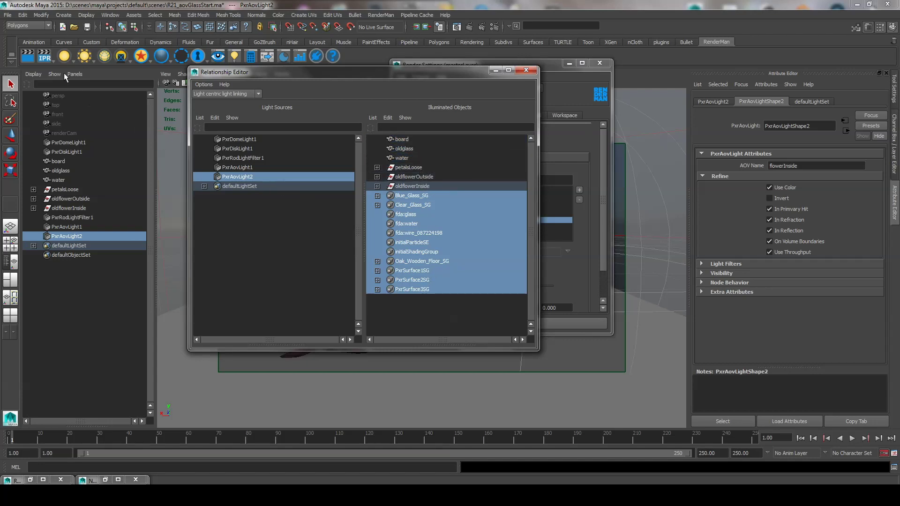
left_click(45, 56)
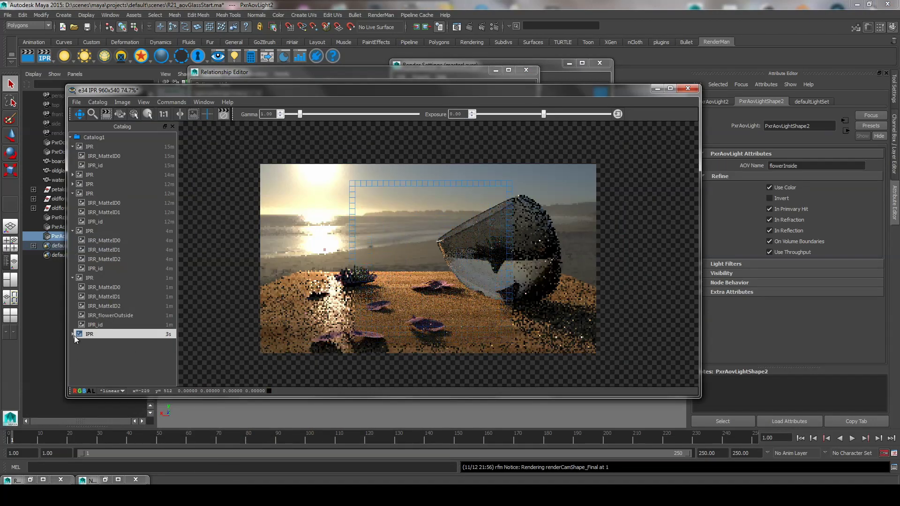
Expand the latest render and view its flowerInside AOV
left_click(74, 334)
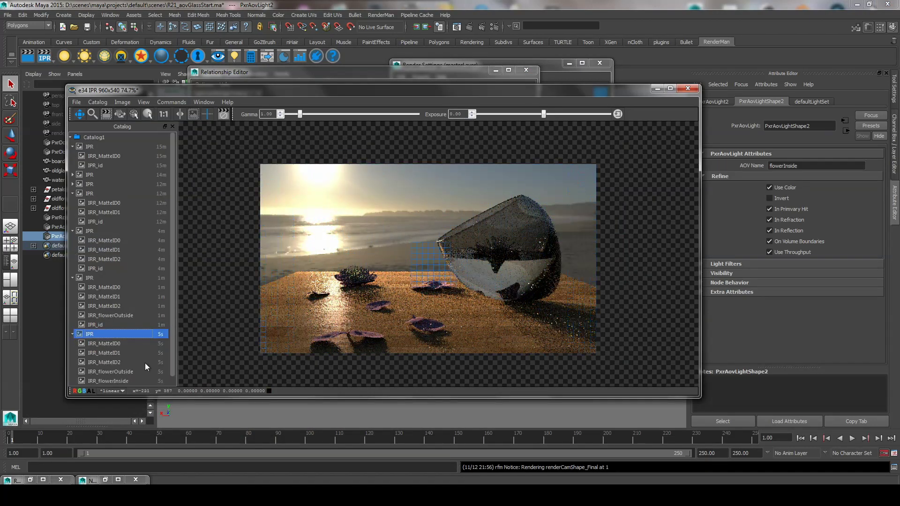
left_click(121, 380)
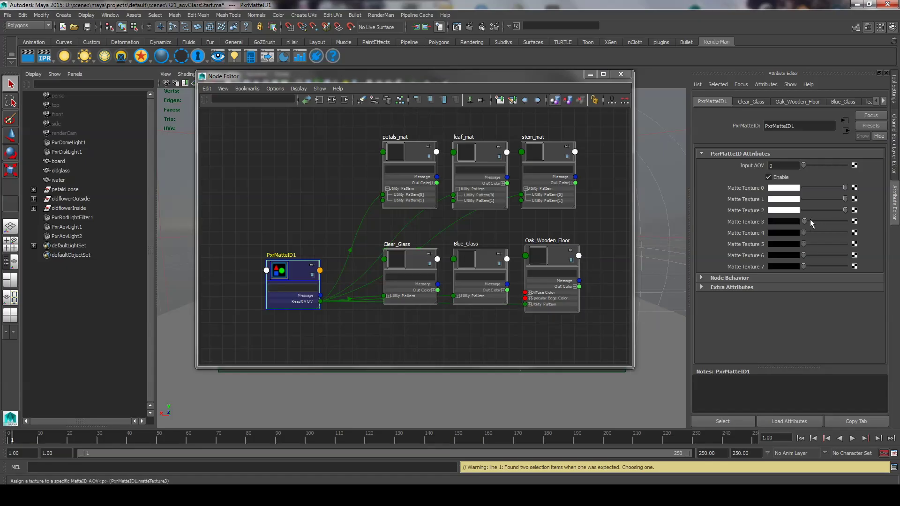
Set Matte Texture 3 to full white and close the render settings
left_click_drag(811, 224, 874, 221)
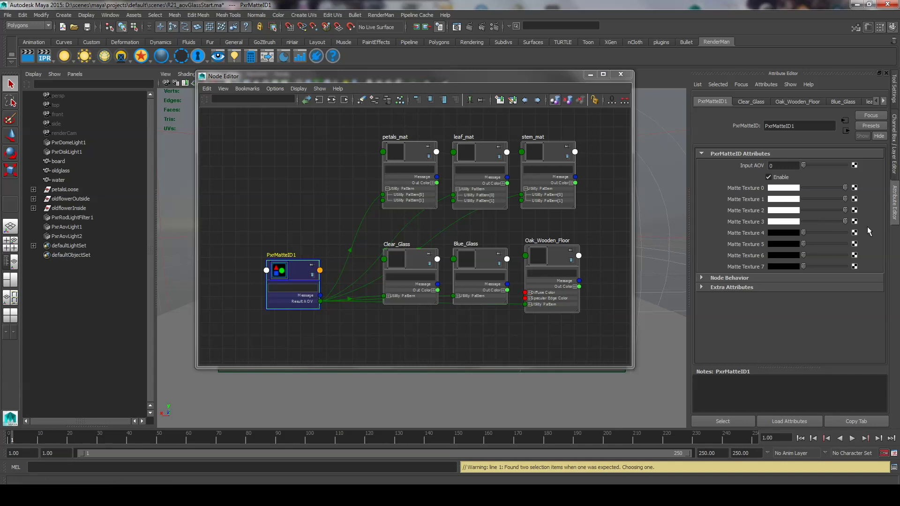
left_click(495, 27)
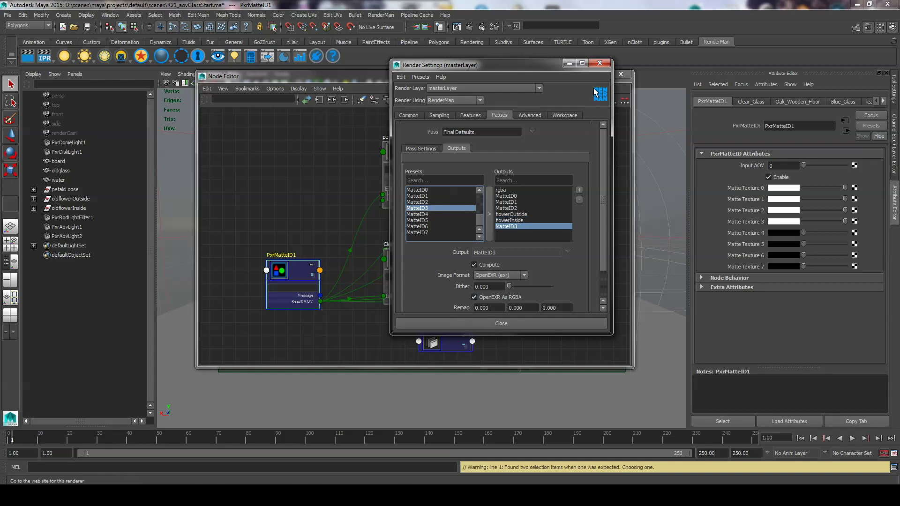
left_click(600, 63)
Create a RenderMan geometric settings group named 'all'
left_click(384, 15)
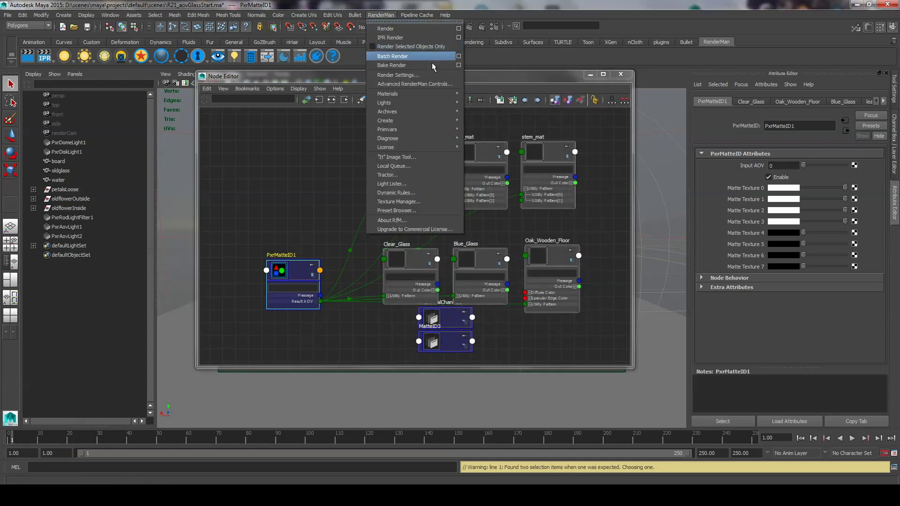
left_click(446, 84)
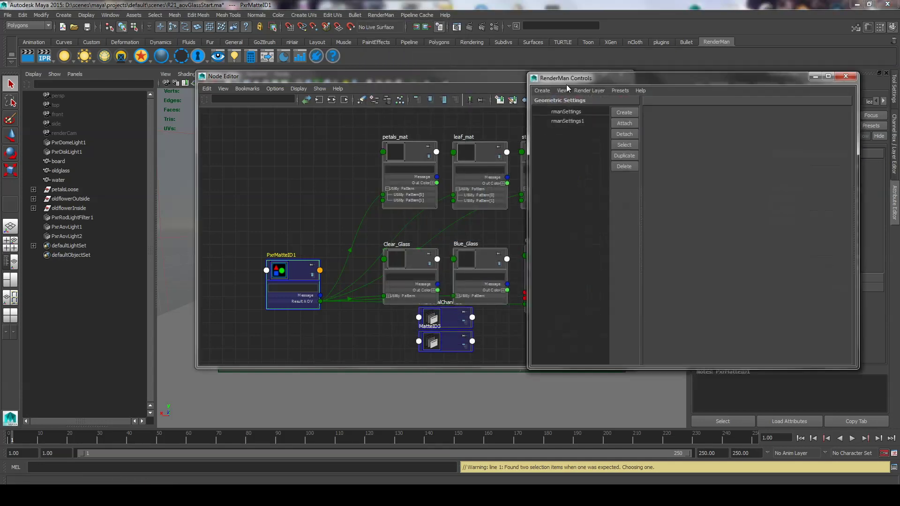
left_click(618, 113)
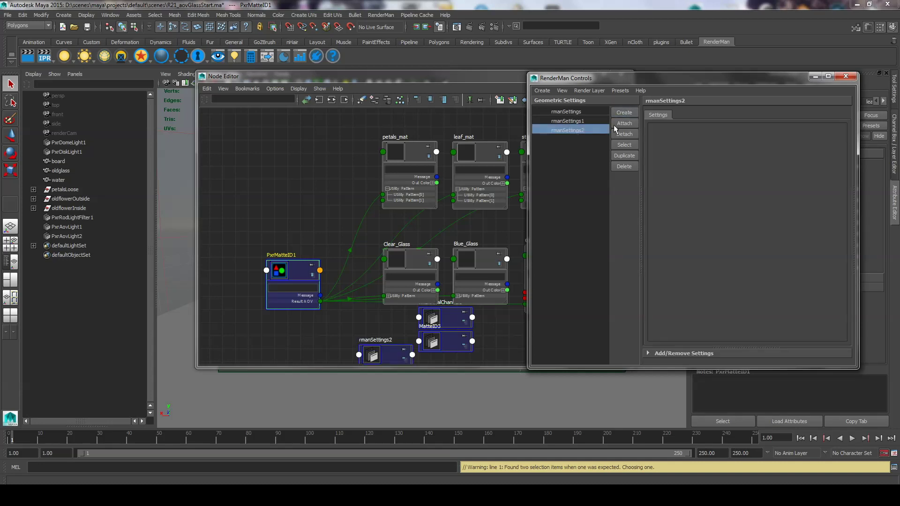
double_click(558, 130)
type("all")
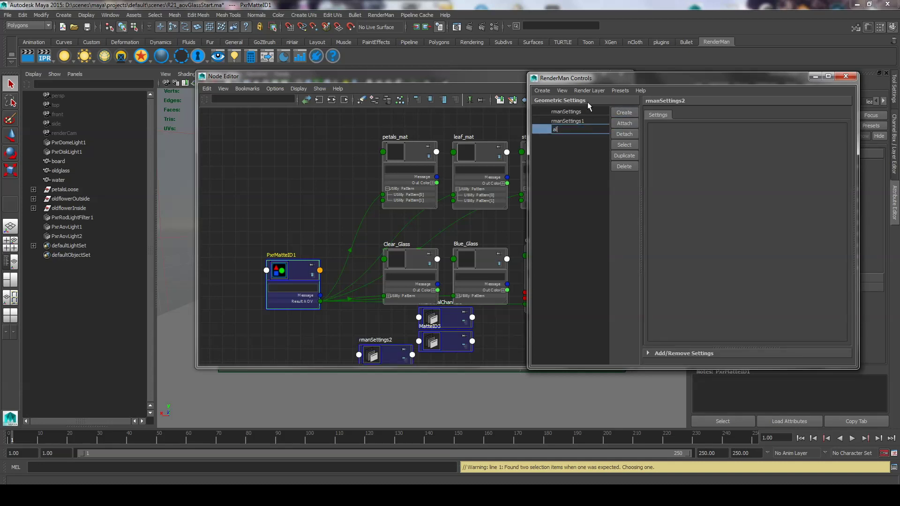
key("Return")
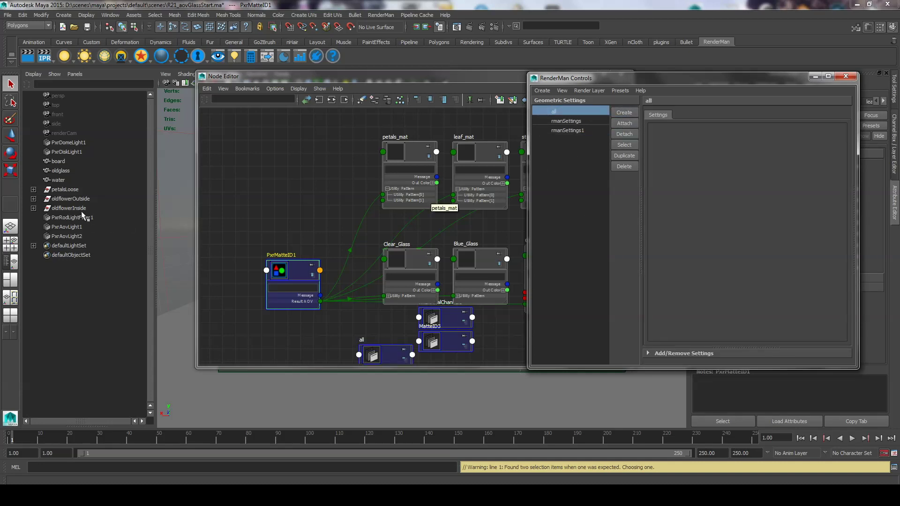
Select the board-to-oldflowerInside objects' full hierarchy and attach the 'all' settings to them
left_click_drag(63, 161, 74, 208)
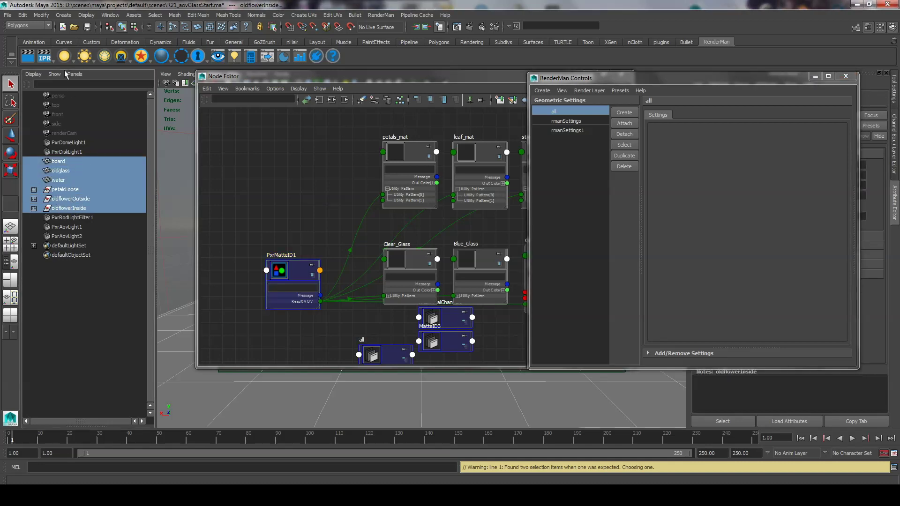
left_click(23, 15)
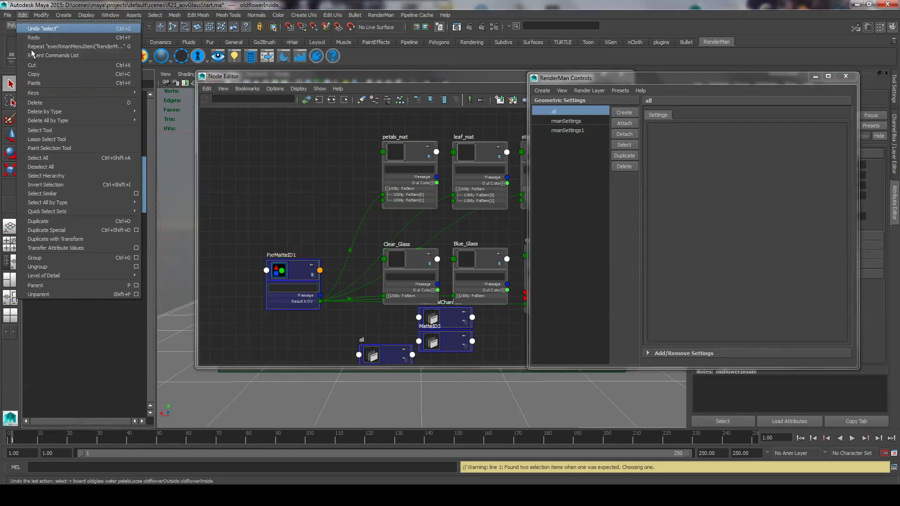
left_click(75, 175)
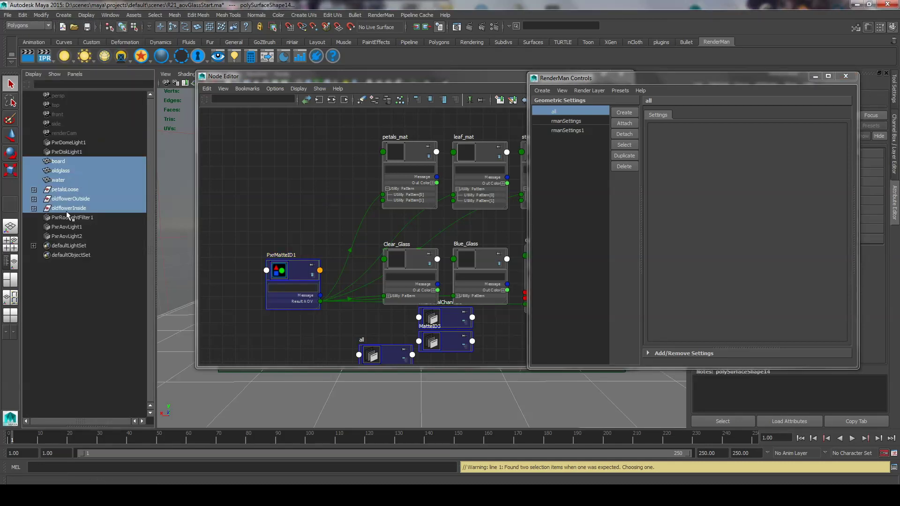
left_click(628, 123)
Add Matte ID 3 to 'all', set it to full white, and close the window
left_click(697, 354)
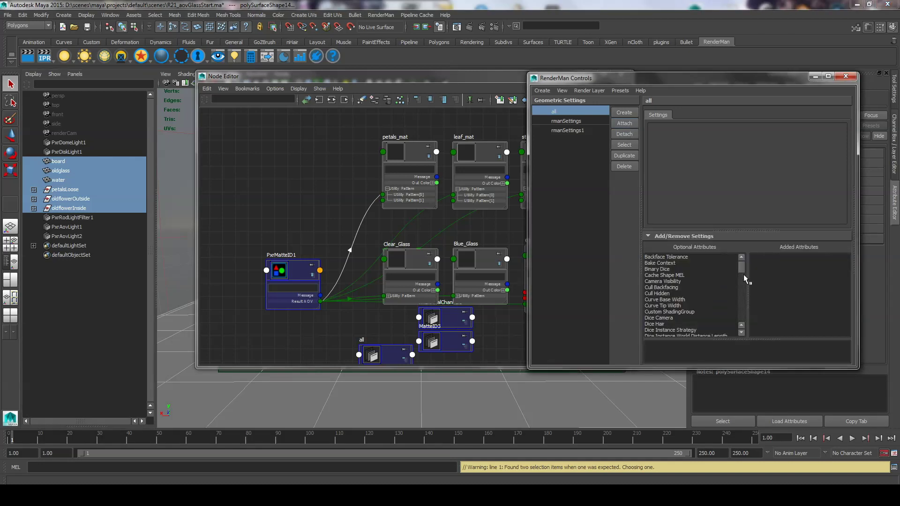
left_click_drag(741, 269, 741, 293)
left_click(666, 282)
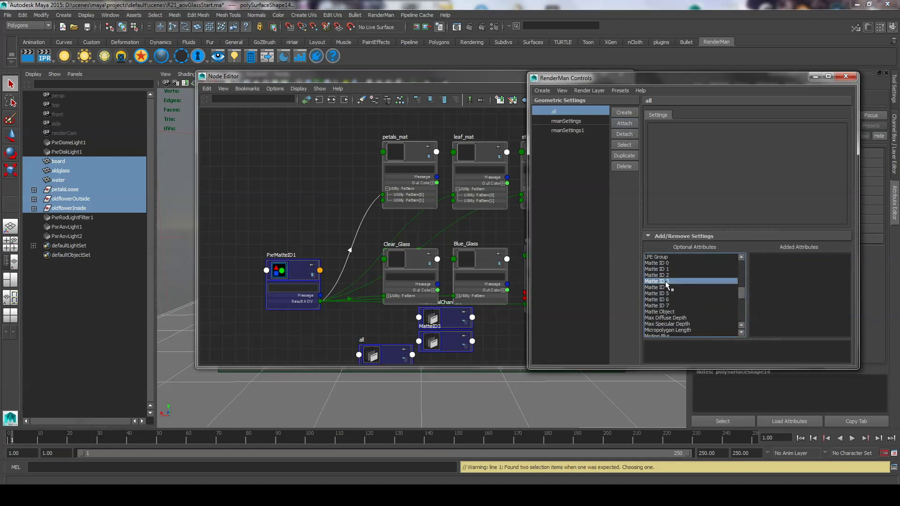
double_click(666, 282)
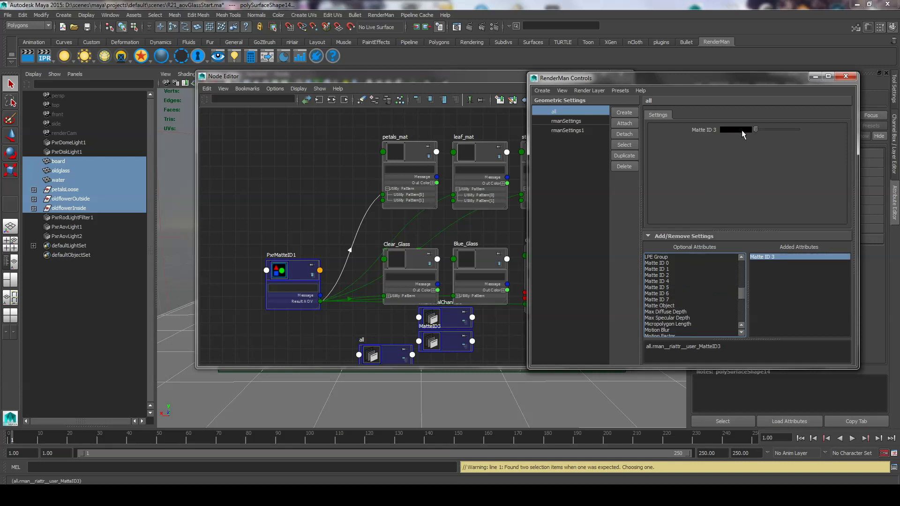
left_click_drag(778, 132, 806, 133)
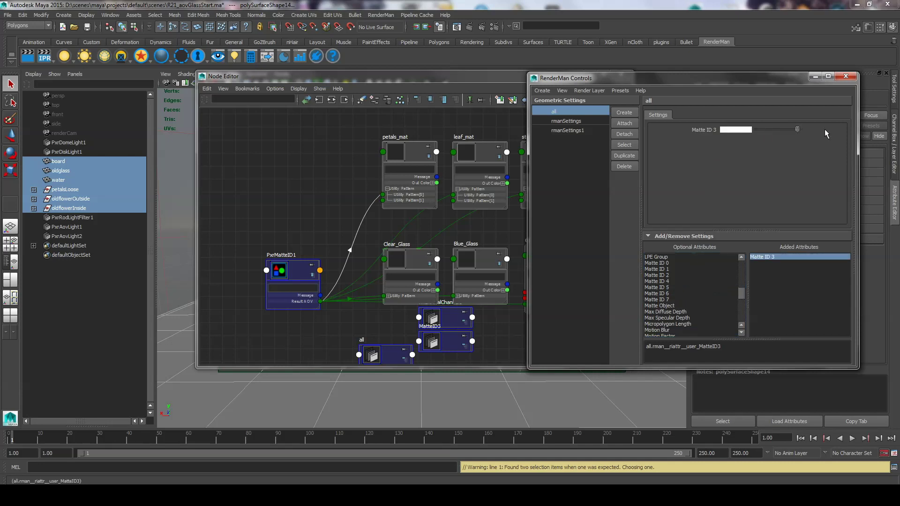
left_click(846, 76)
Display the newest render's MatteID3 pass, hide Render View, and return to the Node Editor
middle_click_drag(275, 230, 463, 210, "alt")
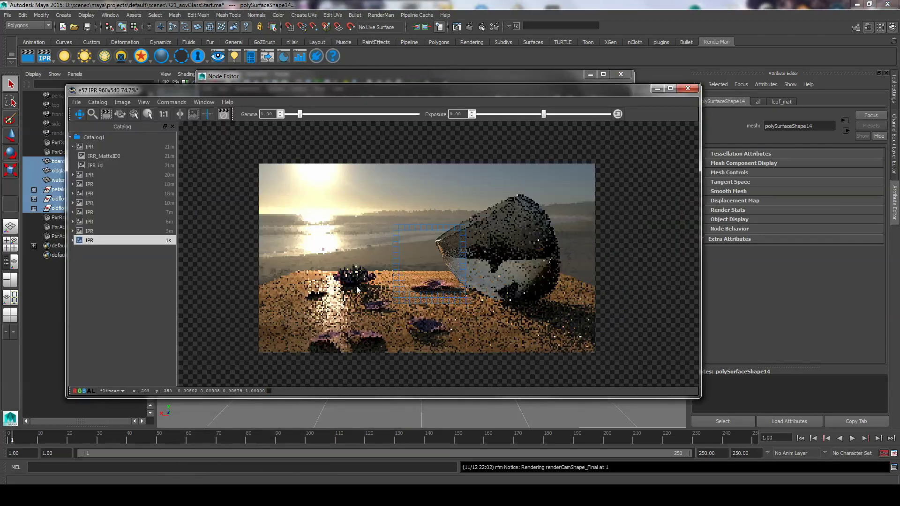
left_click(75, 243)
left_click(73, 240)
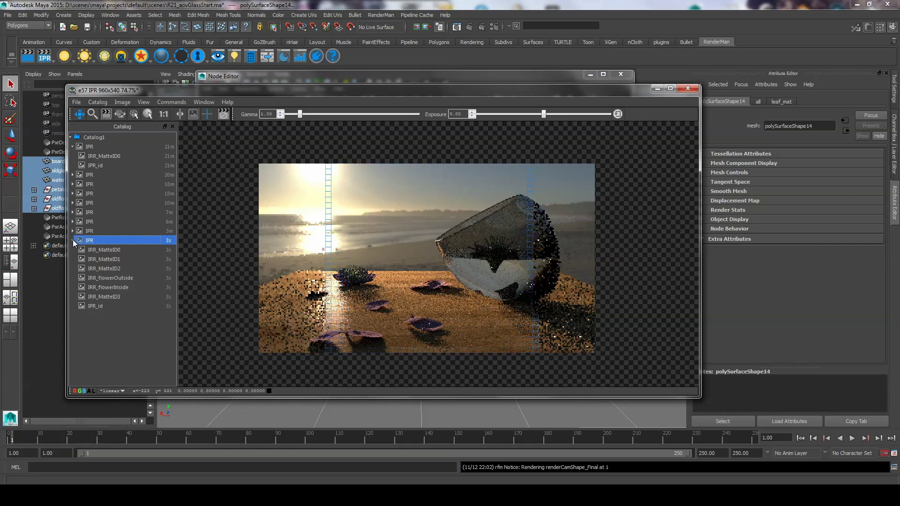
left_click(119, 298)
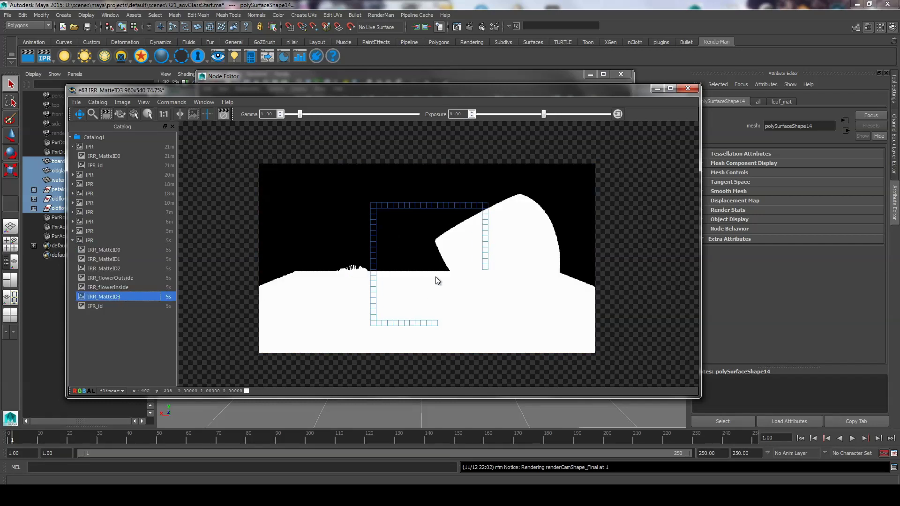
left_click(658, 89)
key("Tab")
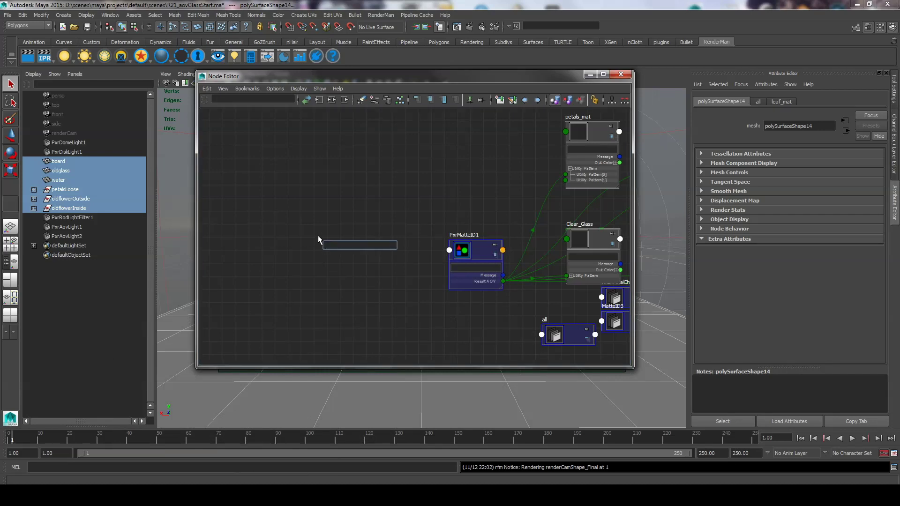
Create a PxrVary node and connect its resultRGB to PxrMatteID1's Matte Texture 3
type("pxrvar")
key("Down")
key("Down")
key("Return")
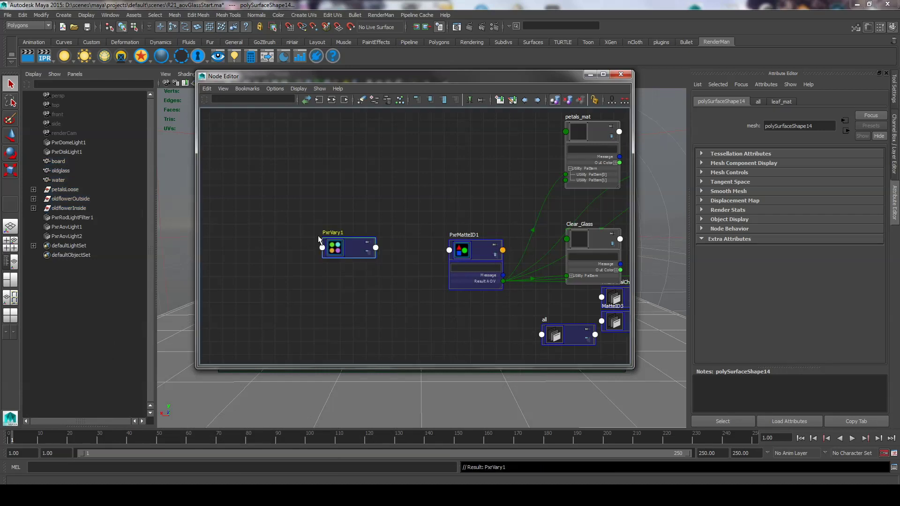
left_click(375, 247)
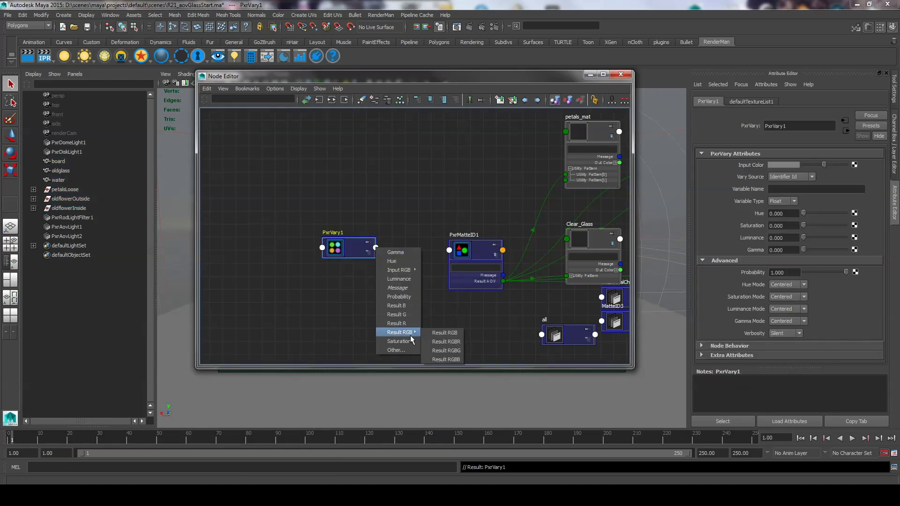
left_click(440, 335)
left_click(457, 247)
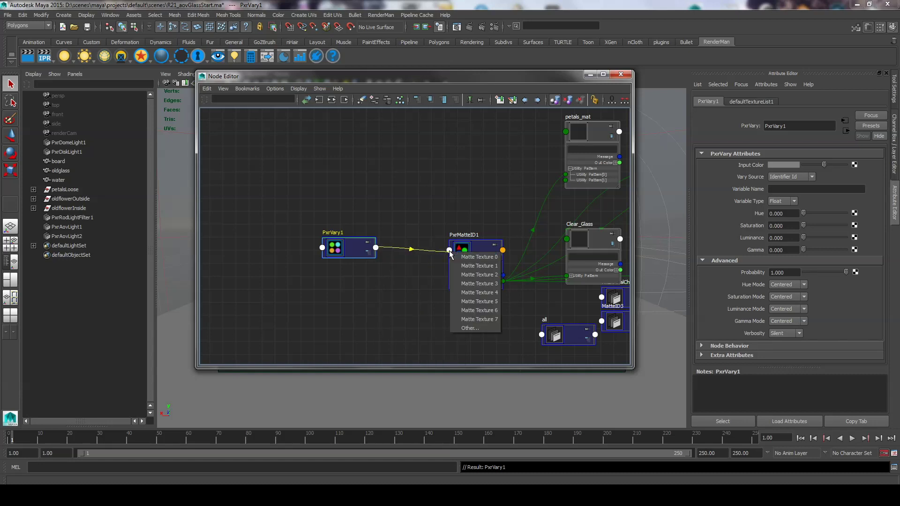
left_click(479, 282)
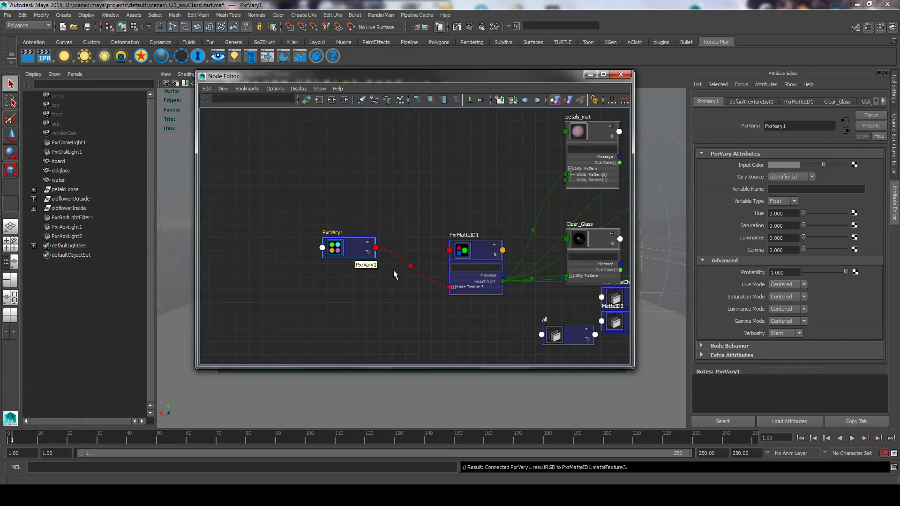
Give PxrVary a red input colour, saturation and luminance 0.5, raised hue and Integer variable type, then view the MatteID3 pass
left_click(786, 165)
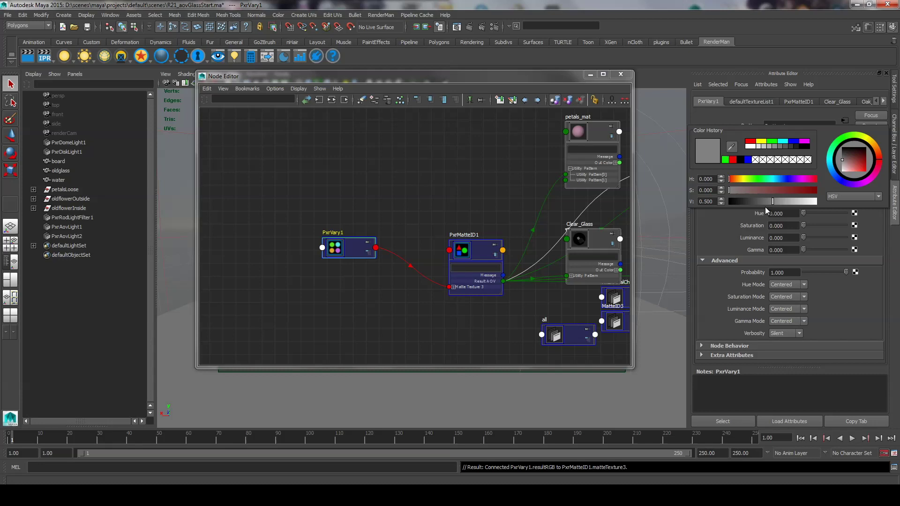
left_click(733, 160)
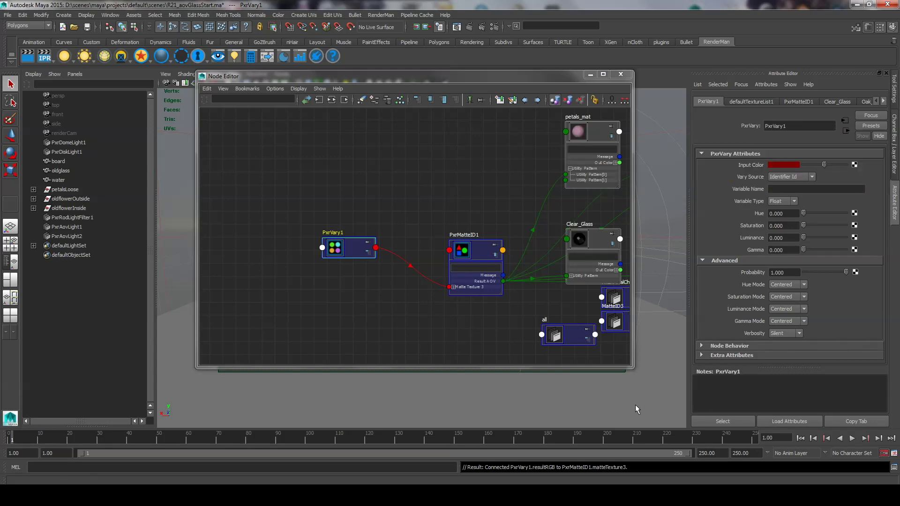
left_click(792, 225)
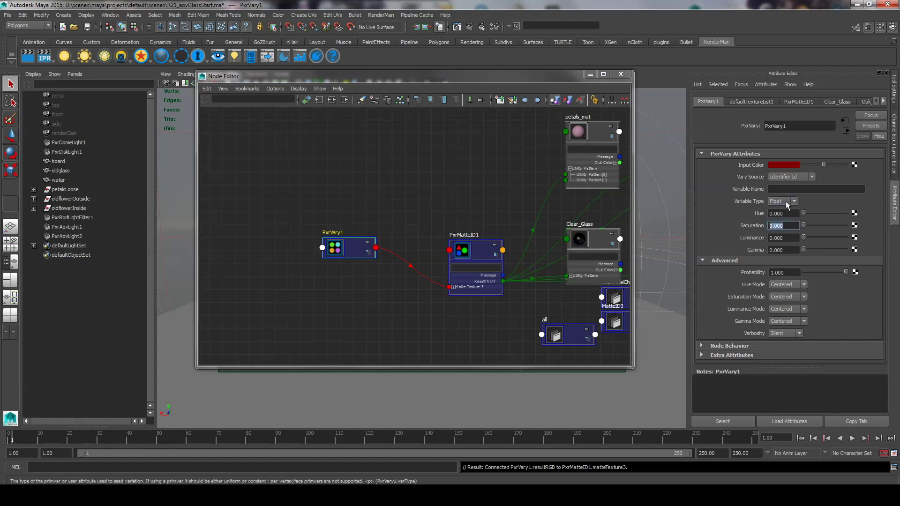
type("0.5")
key("Tab")
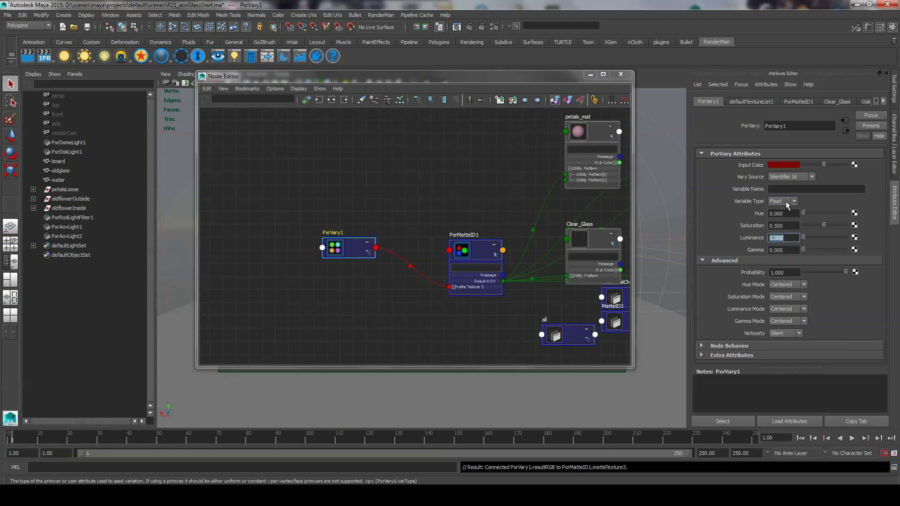
type("0.")
type("5")
key("Return")
mouse_move(804, 210)
left_mouse_down()
mouse_move(833, 210)
mouse_move(849, 258)
left_mouse_up()
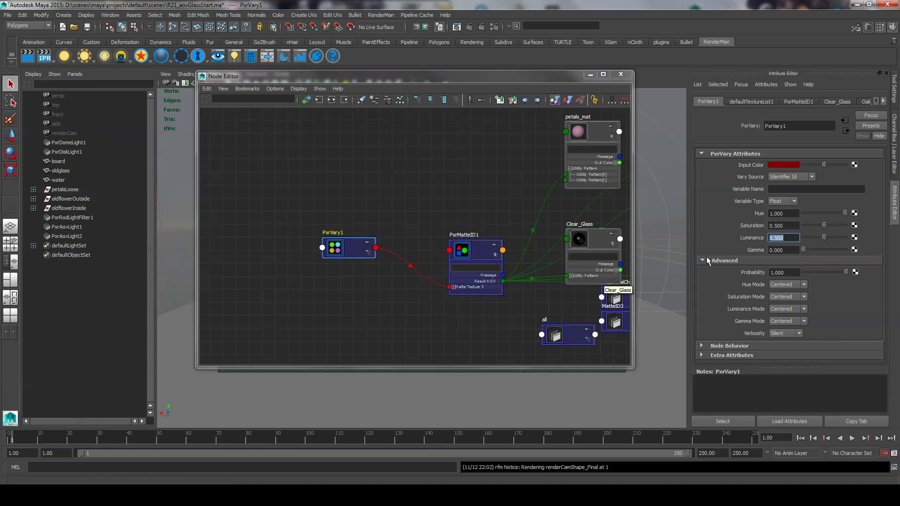
left_click(786, 202)
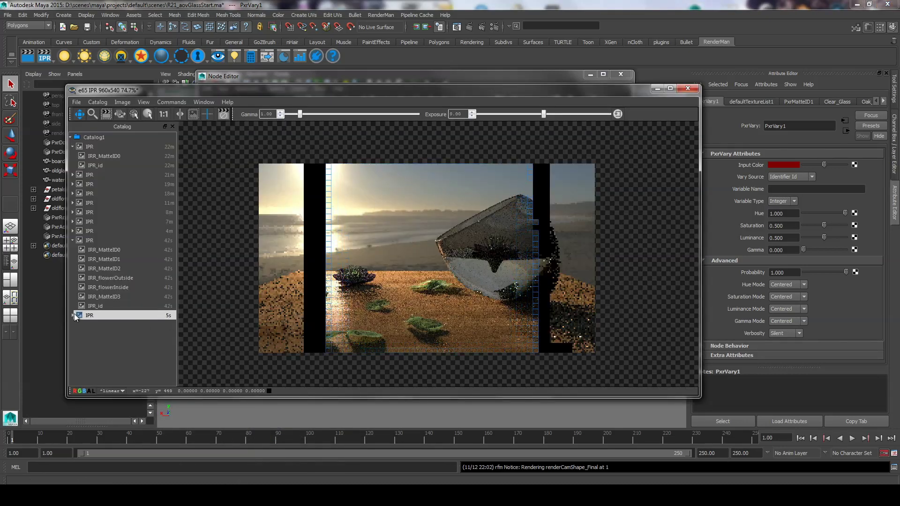
left_click(72, 315)
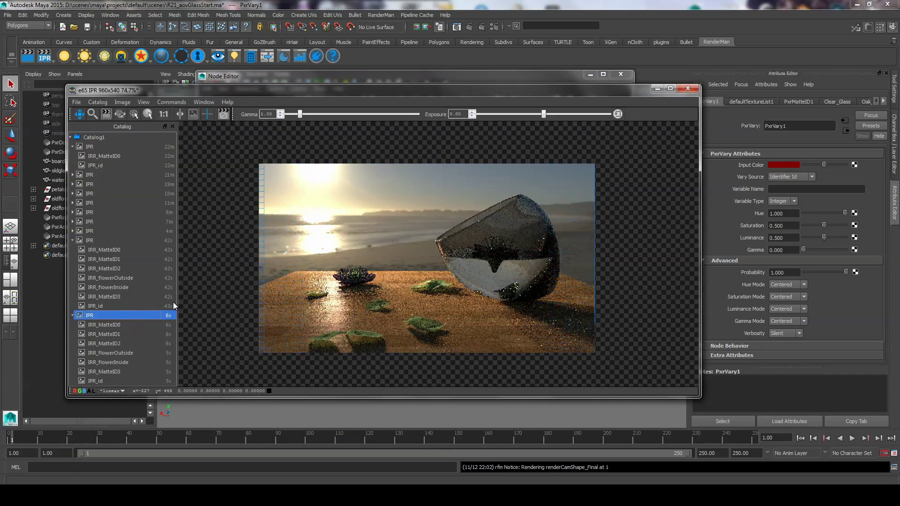
left_click(106, 371)
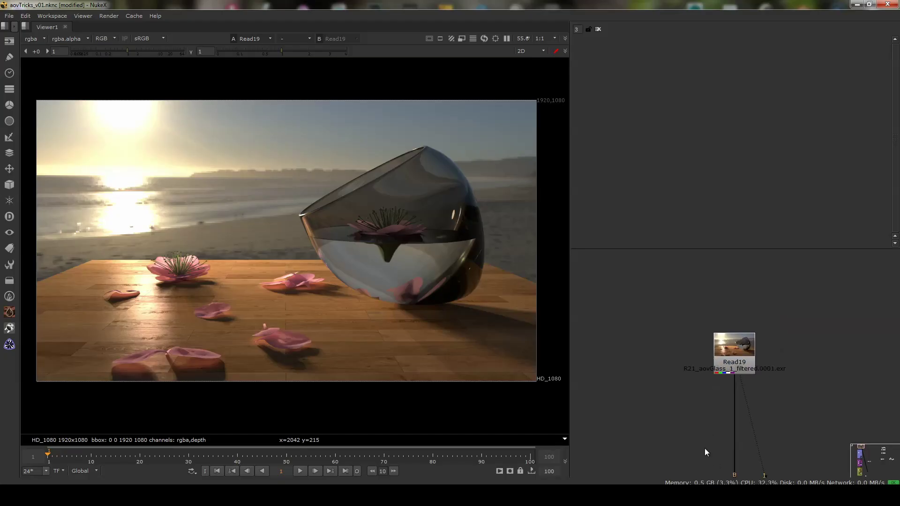
Pan the node graph up to the emissive group and view AddBackEnvRefraction1
left_click(734, 359)
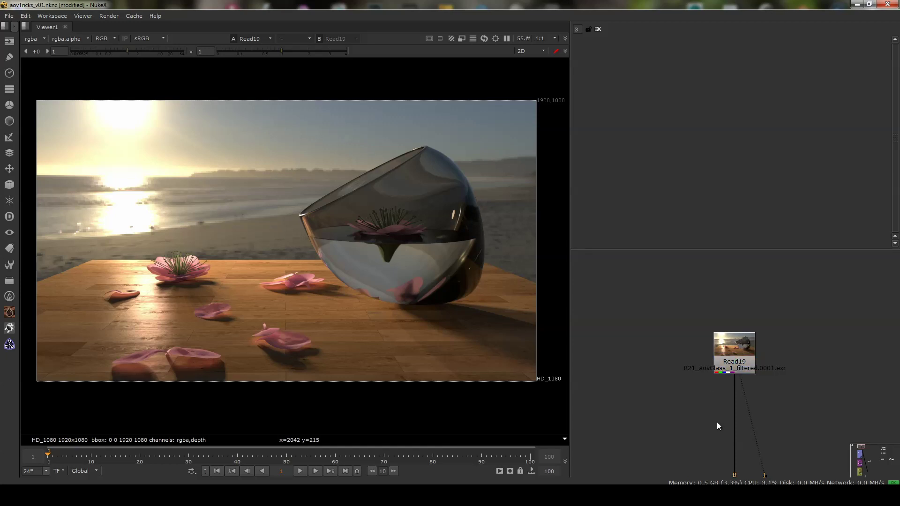
middle_click_drag(716, 422, 696, 322)
middle_click_drag(687, 384, 703, 313)
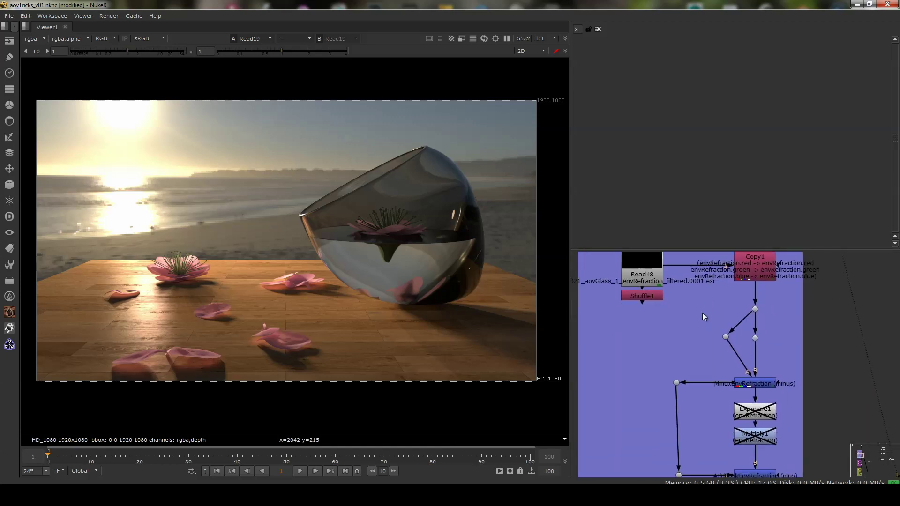
middle_click_drag(712, 370, 706, 297)
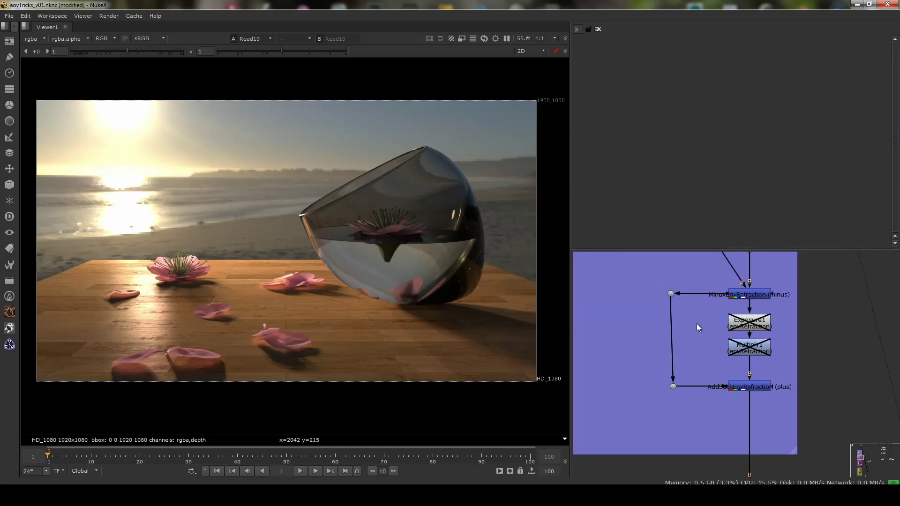
mouse_move(712, 362)
middle_mouse_down()
mouse_move(701, 353)
mouse_move(695, 365)
mouse_move(705, 311)
middle_mouse_up()
mouse_move(742, 371)
middle_mouse_down()
mouse_move(721, 372)
mouse_move(719, 306)
mouse_move(713, 340)
mouse_move(705, 180)
middle_mouse_up()
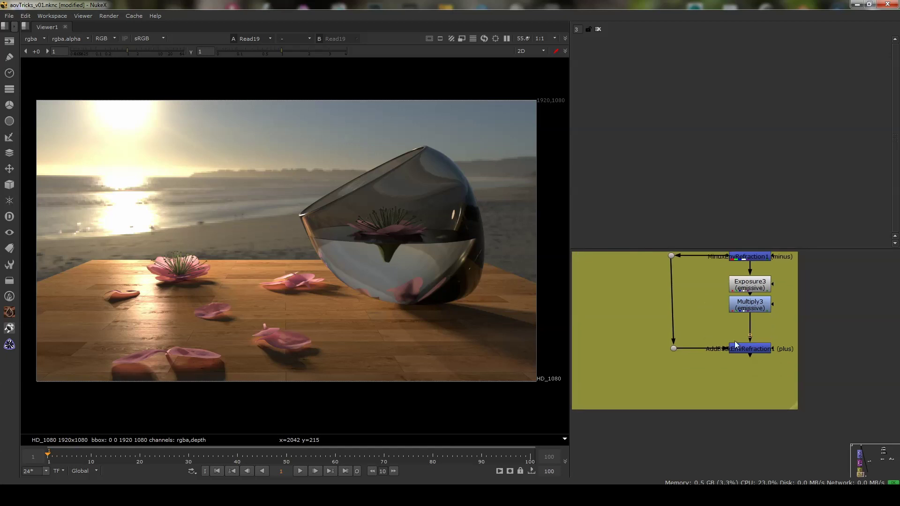
left_click(752, 352)
key("1")
Place the insideWater read and shuffle nodes beneath the emissive group
scroll(744, 403, "down", 2)
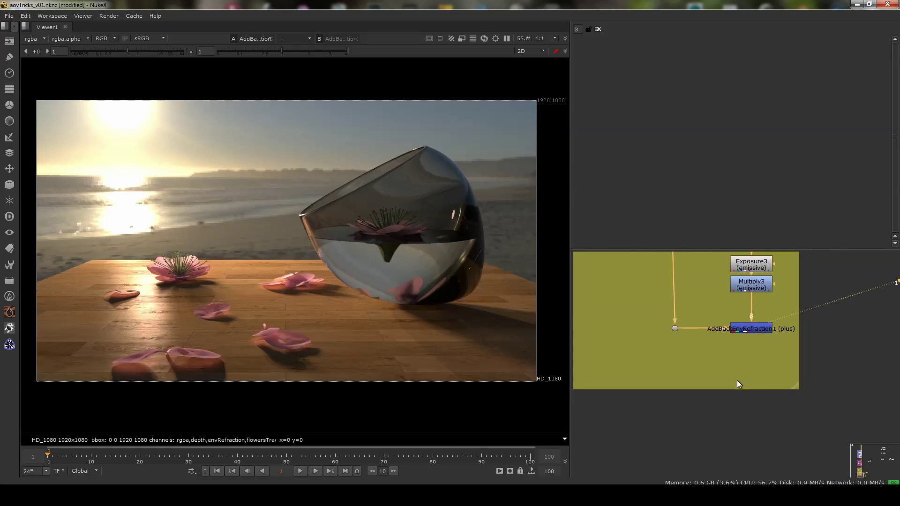
scroll(775, 373, "down", 2)
middle_click_drag(759, 360, 720, 348)
mouse_move(808, 342)
left_mouse_down()
mouse_move(881, 402)
mouse_move(629, 399)
mouse_move(629, 425)
left_mouse_up()
View the insideWater pass and add a Copy node below the emissive group
left_click(627, 443)
key("1")
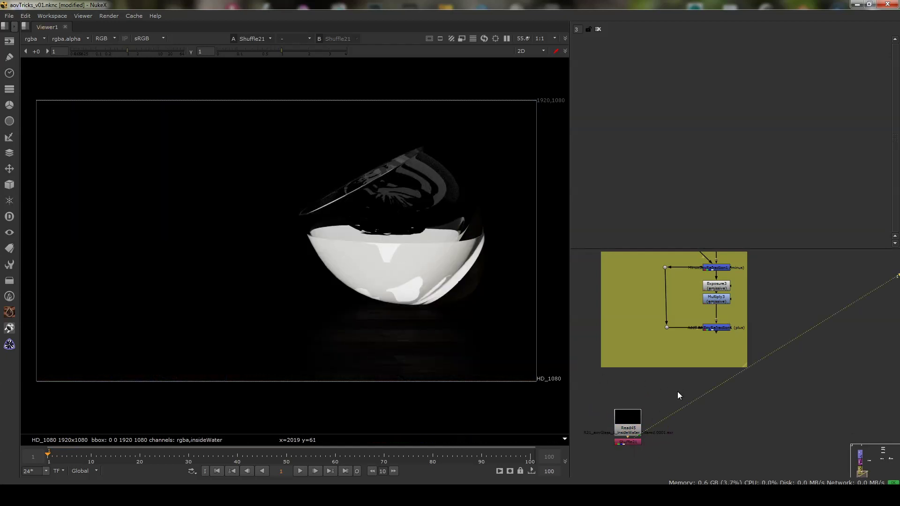
middle_click_drag(699, 401, 685, 393)
key("Tab")
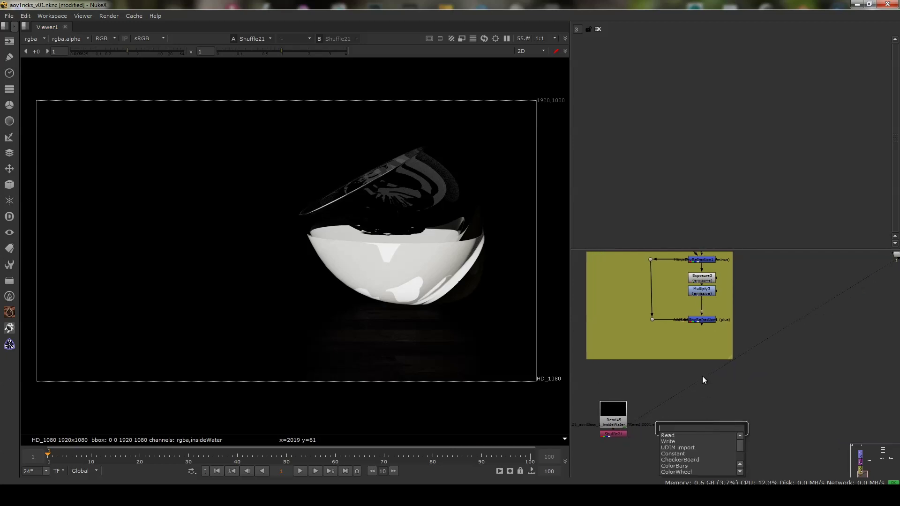
type("copy")
key("Return")
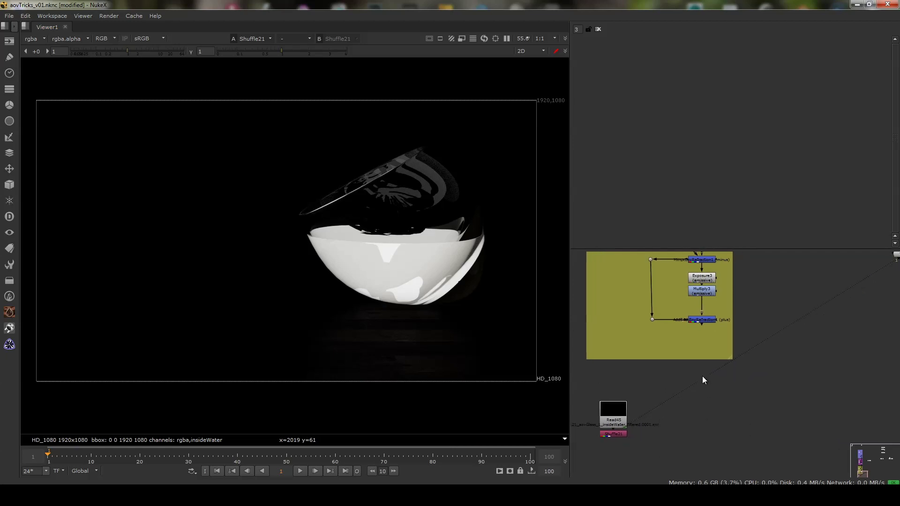
Connect AddBackEnvRefraction1 to the Copy node's B input and Read45 insideWater to its A input
mouse_move(697, 428)
left_mouse_down()
mouse_move(708, 423)
mouse_move(701, 327)
left_mouse_up()
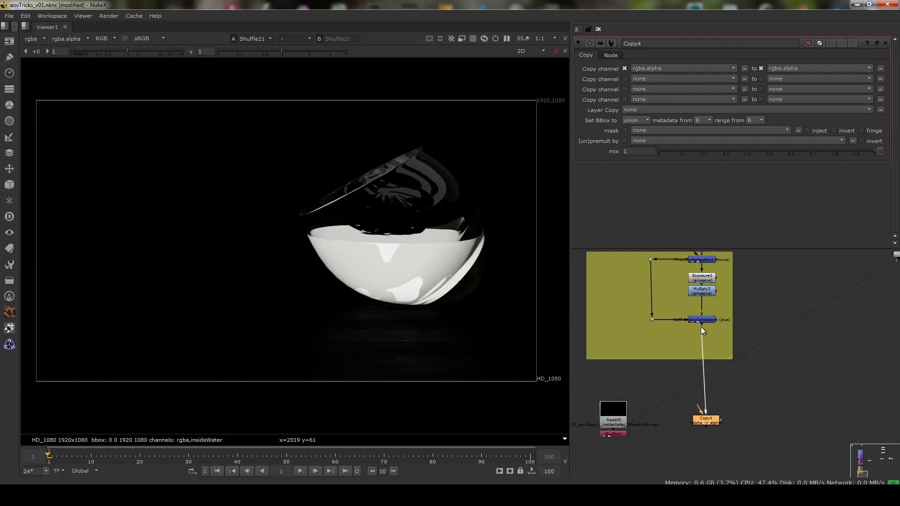
left_click_drag(698, 405, 614, 413)
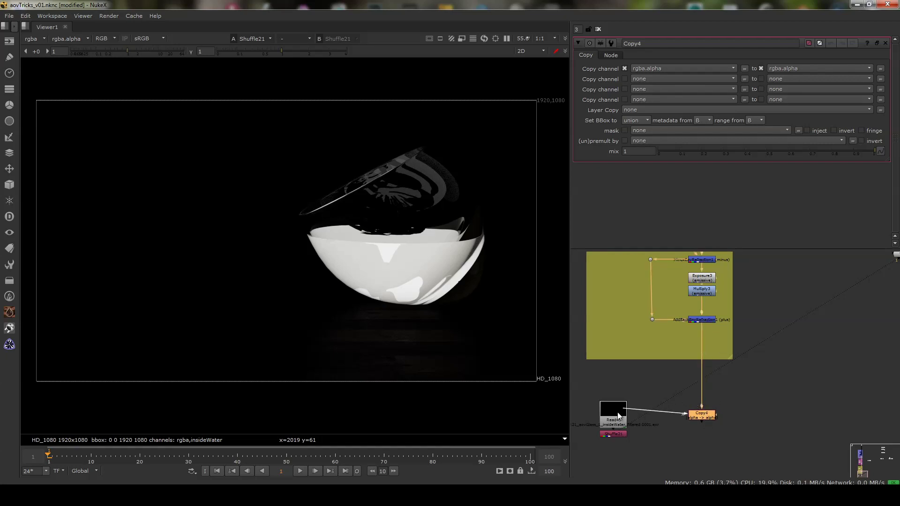
left_click_drag(705, 426, 700, 420)
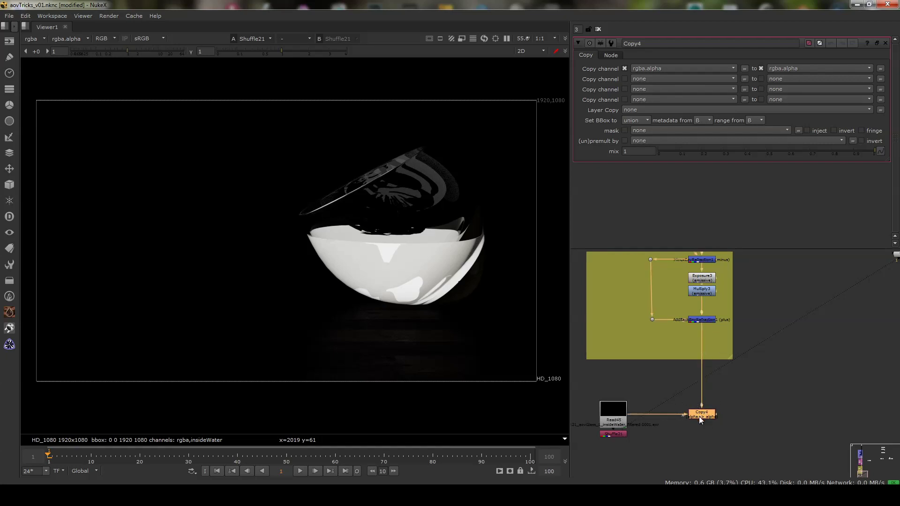
left_click(36, 41)
left_click(609, 411)
left_click(35, 39)
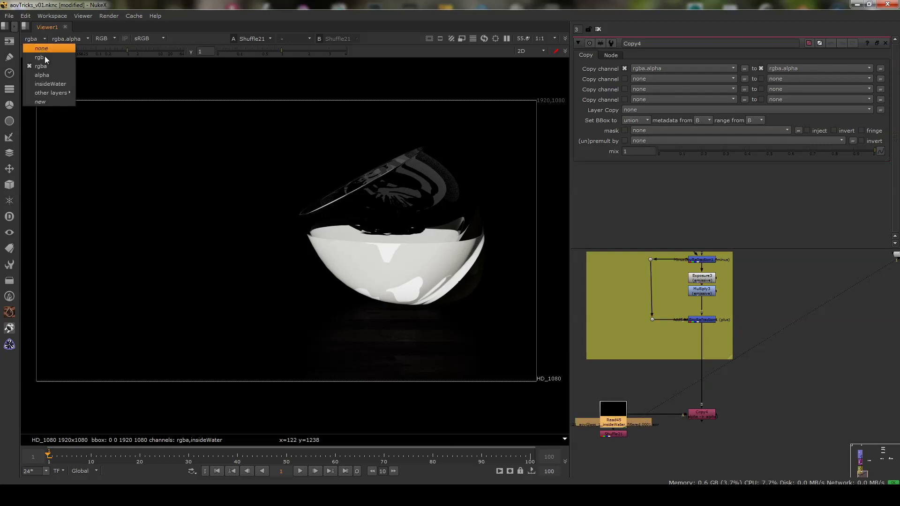
left_click(30, 37)
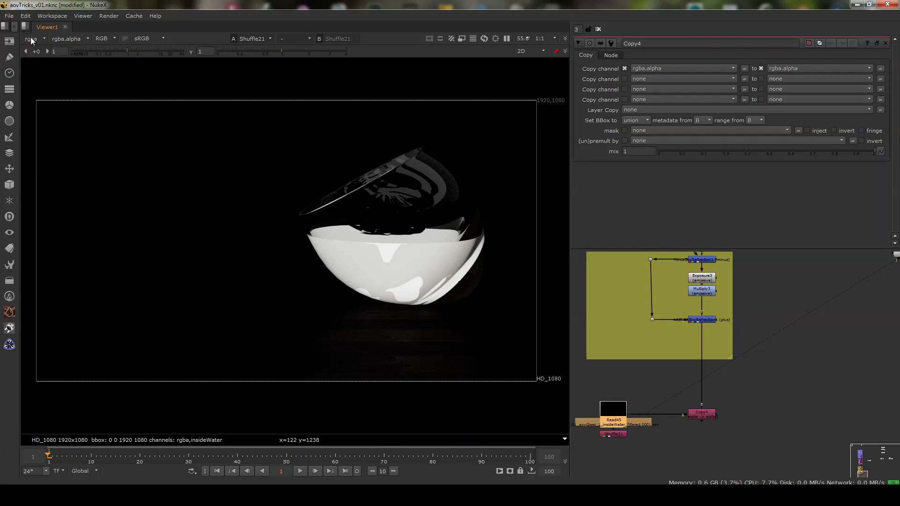
Set the Copy node's source channels to insideWater.red, green and blue
left_click(660, 69)
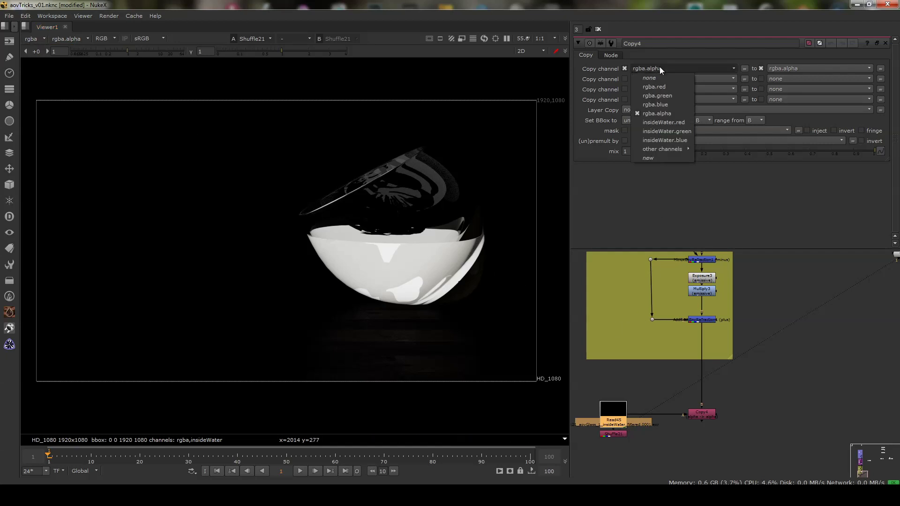
left_click(675, 120)
left_click(670, 78)
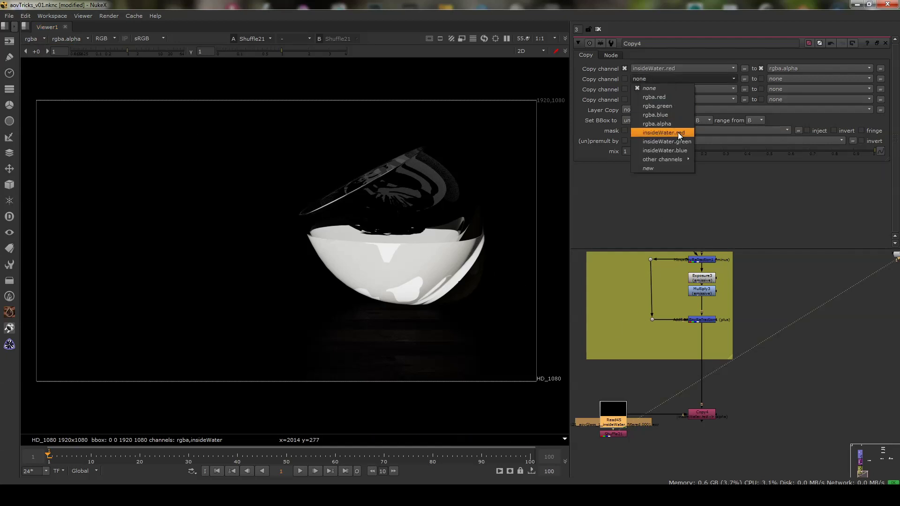
left_click(671, 141)
left_click(665, 89)
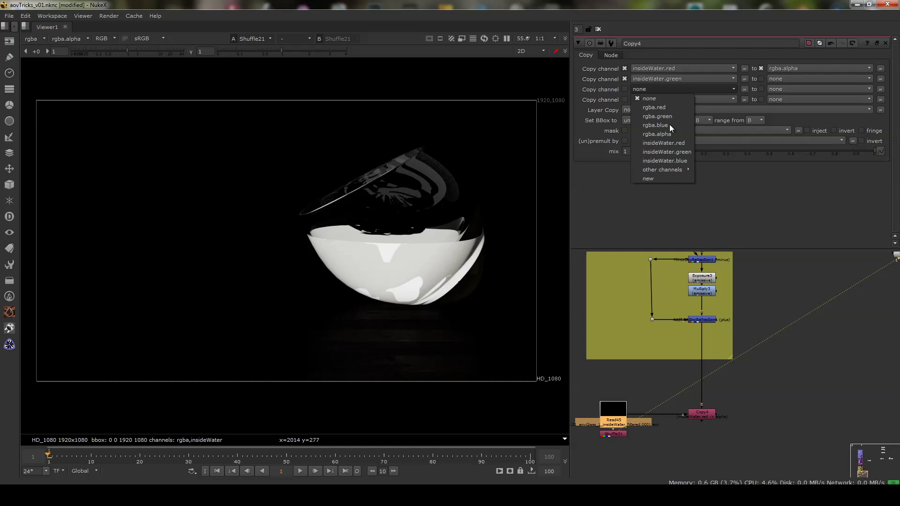
left_click(670, 162)
Set the Copy node's destination channels to insideWater.red, green and blue
left_click(786, 69)
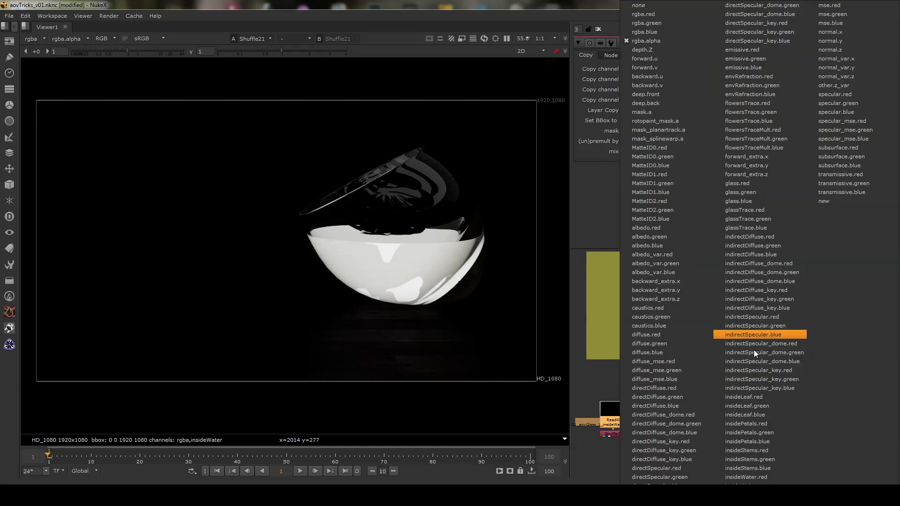
left_click(774, 477)
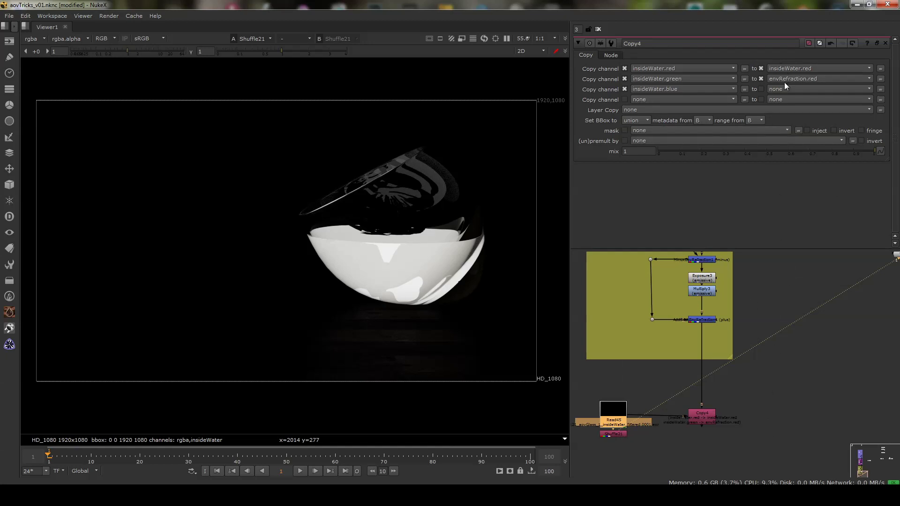
left_click(785, 85)
left_click(787, 483)
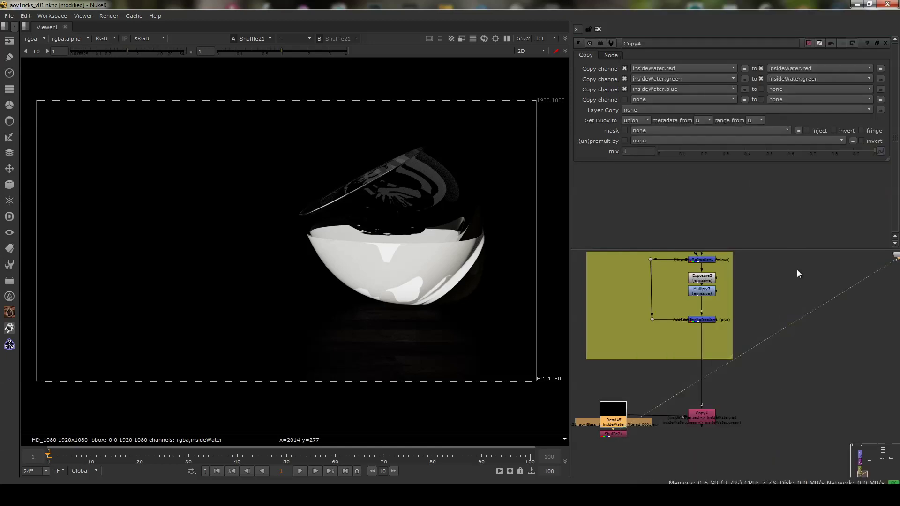
left_click(784, 89)
left_click(781, 490)
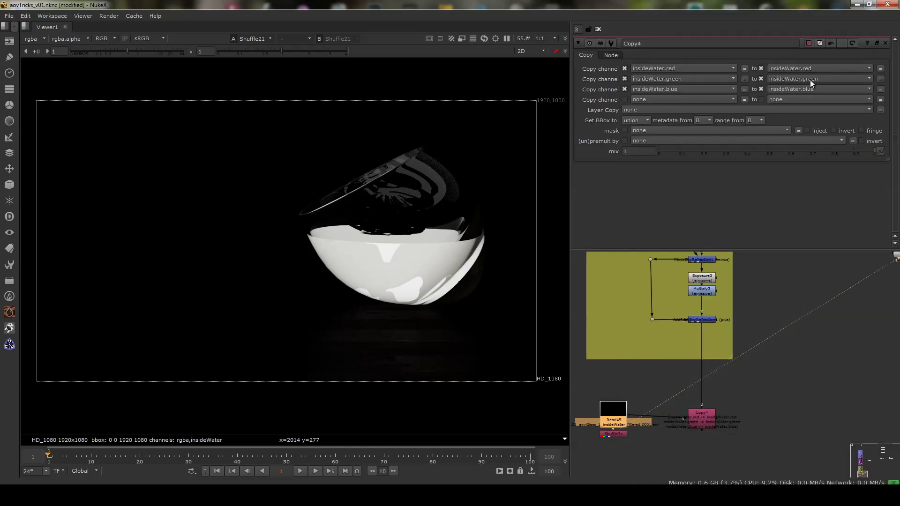
left_click_drag(707, 422, 707, 412)
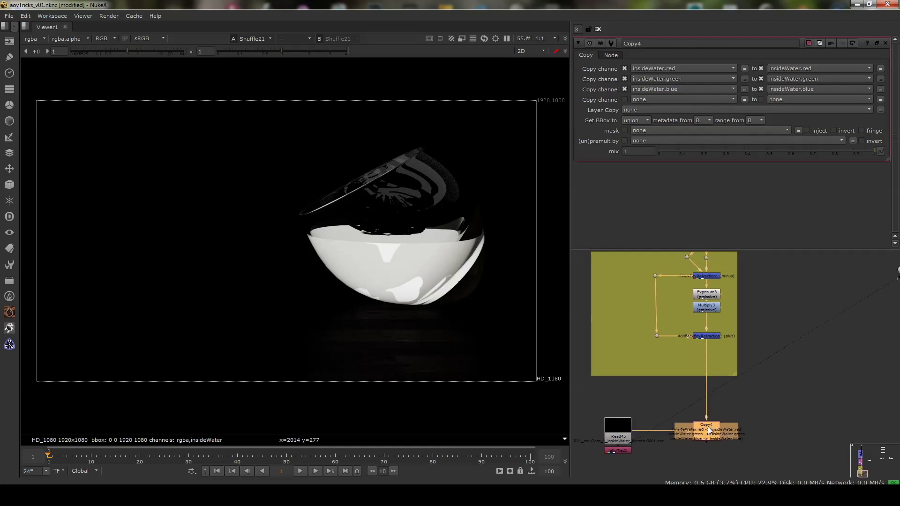
Add an Exposure node below Copy4, masked by insideWater.red, and view its output
key("Tab")
type("ex")
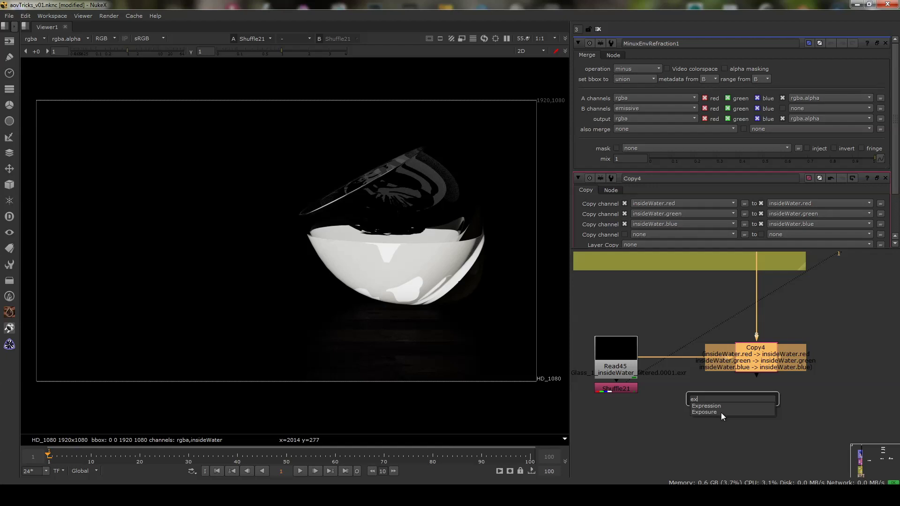
left_click(727, 415)
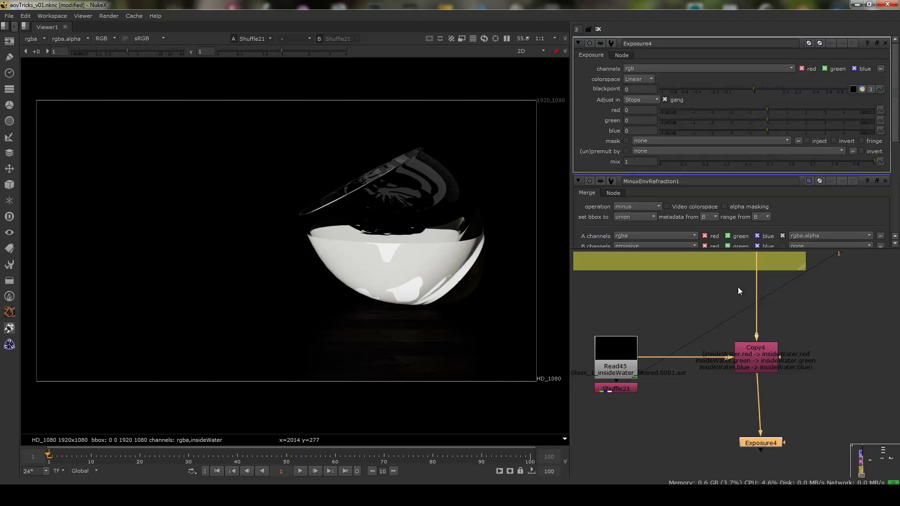
left_click(660, 141)
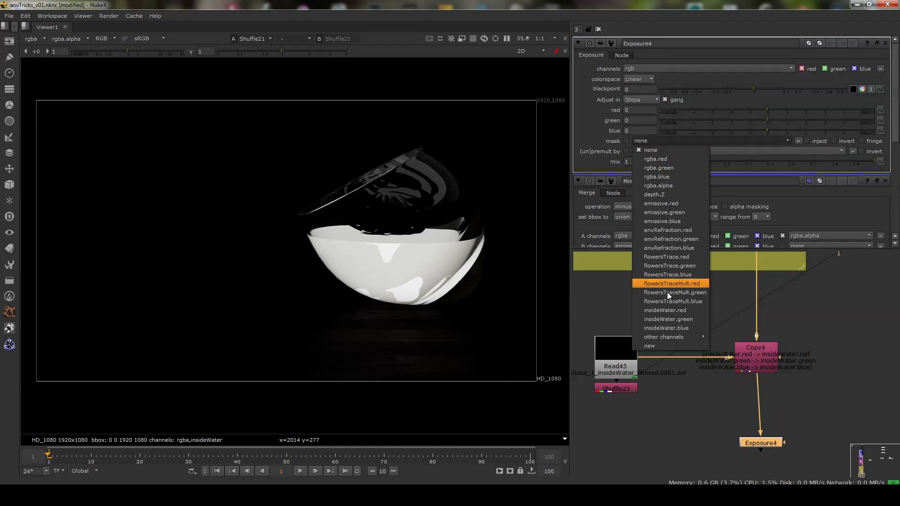
left_click(677, 311)
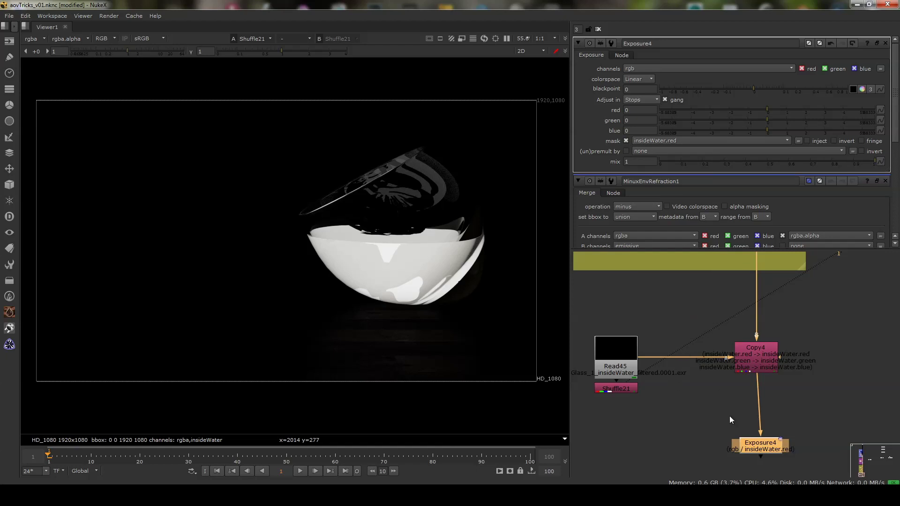
key("1")
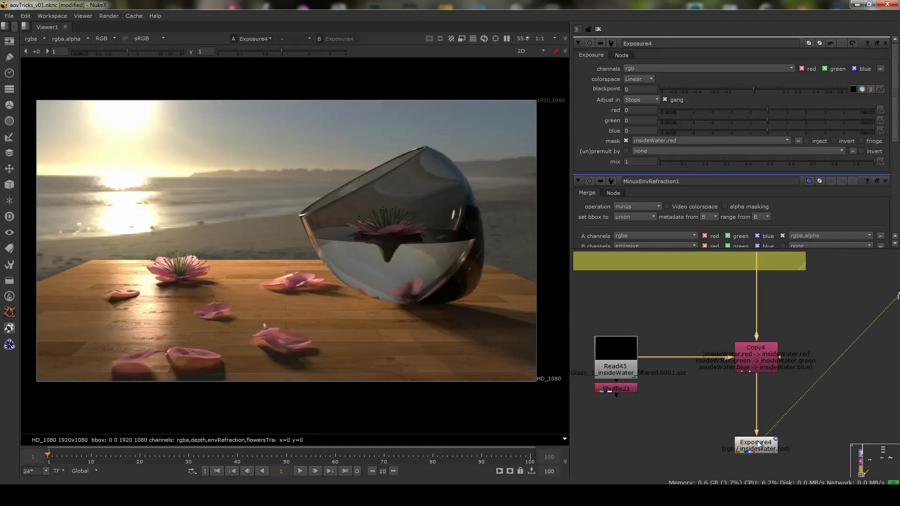
Test the exposure sliders, raising and lowering the linked RGB values
mouse_move(779, 111)
left_mouse_down()
mouse_move(831, 105)
mouse_move(708, 107)
mouse_move(836, 97)
mouse_move(687, 100)
mouse_move(784, 111)
mouse_move(707, 131)
left_mouse_up()
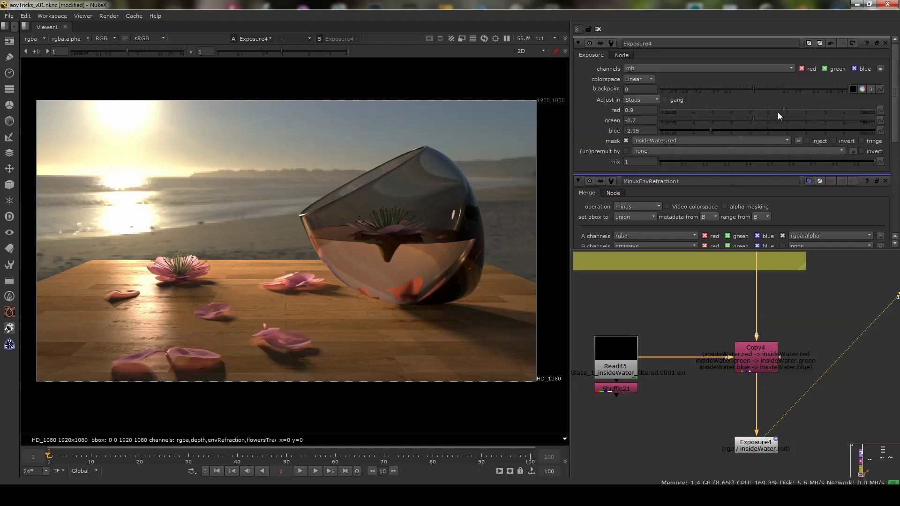
left_click(678, 100)
left_click_drag(758, 119, 796, 115)
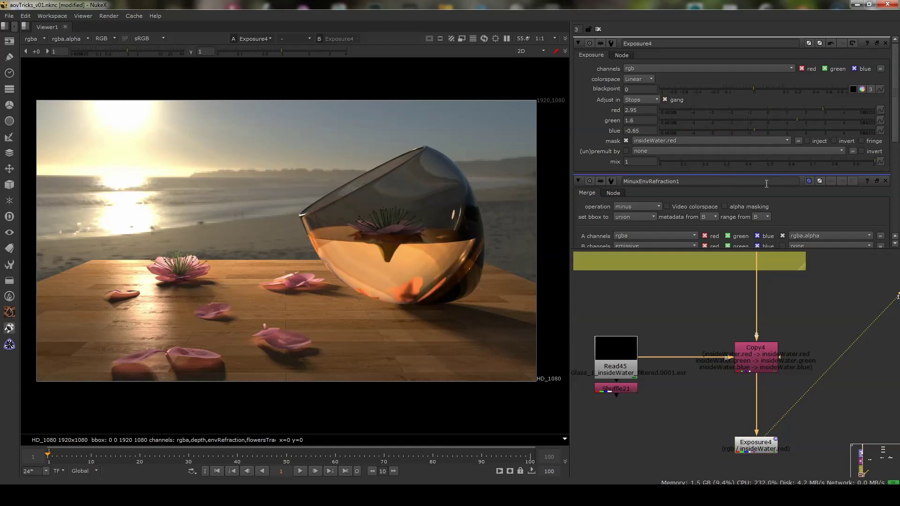
left_click_drag(797, 120, 775, 120)
left_click(676, 100)
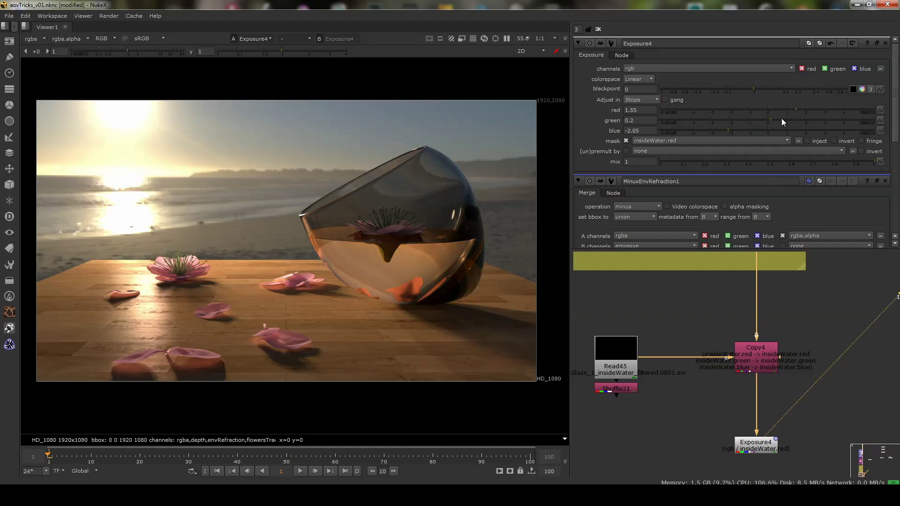
Reset the red, green and blue exposure values to 0 and relink them
left_click(640, 110)
type("0")
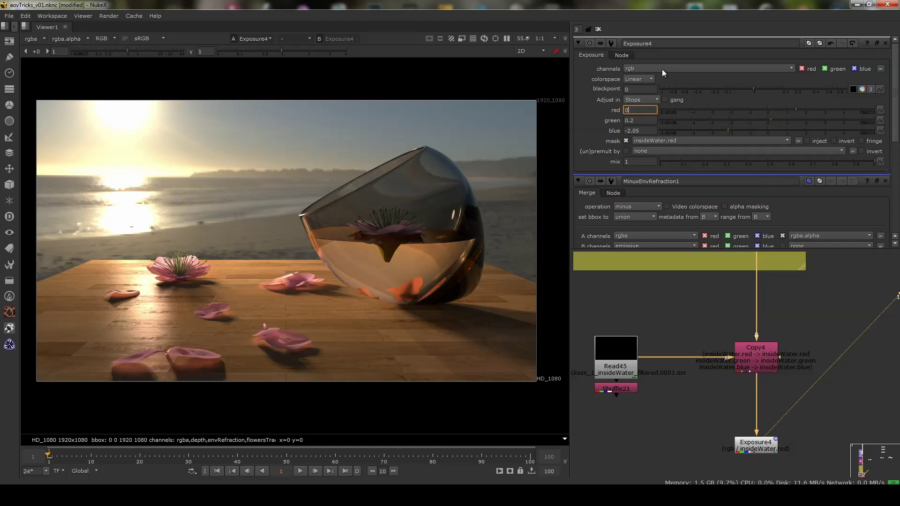
key("Tab")
type("0")
key("Tab")
type("0")
key("Return")
left_click(673, 101)
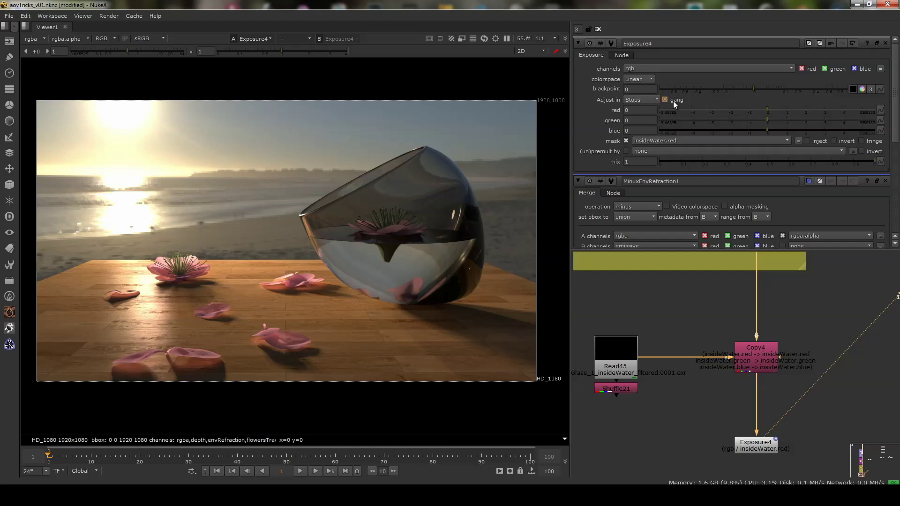
middle_click_drag(733, 421, 724, 372)
left_click(747, 399)
key("Tab")
Add a Grade node below Exposure4, masked by insideWater.red
type("m")
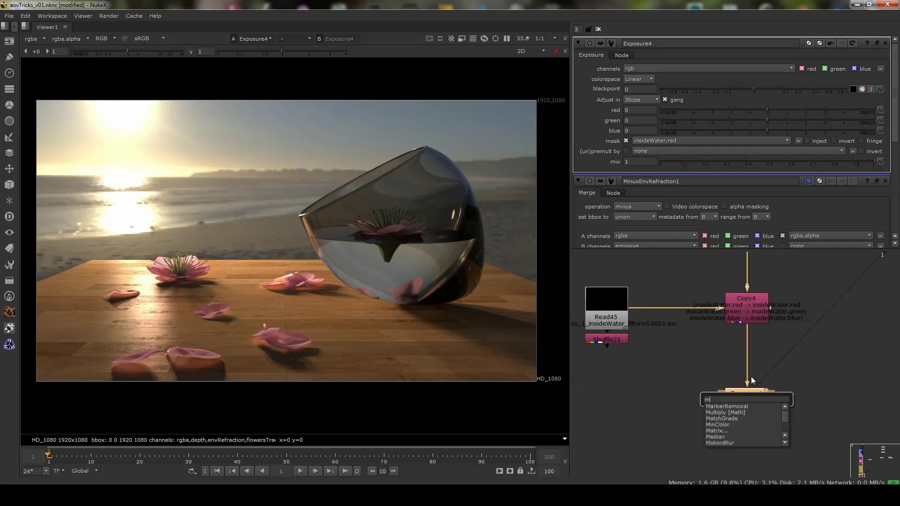
type("ult")
key("BackSpace")
key("BackSpace")
key("BackSpace")
type("gra")
key("Down")
key("Down")
key("Return")
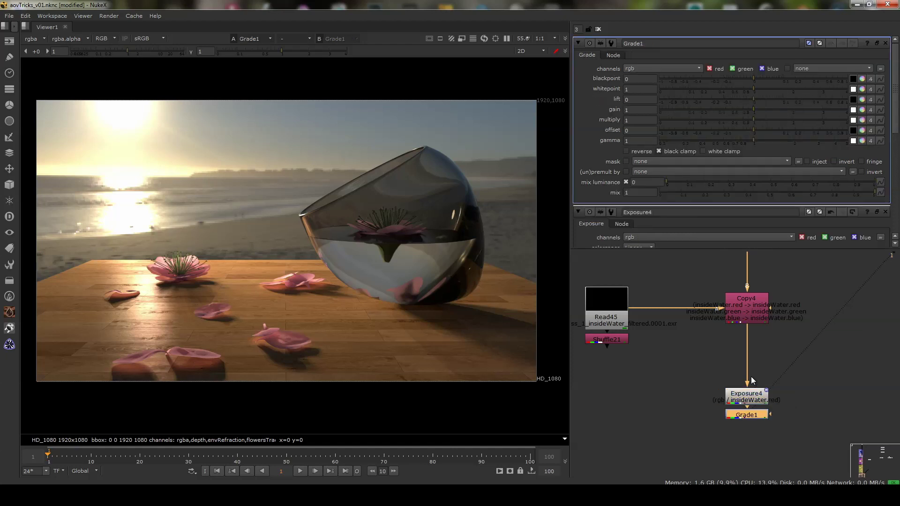
left_click(686, 160)
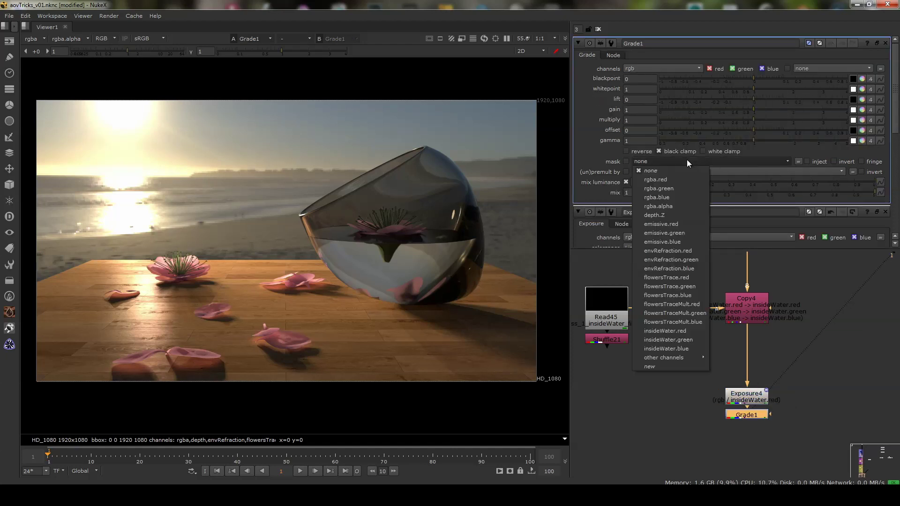
left_click(670, 331)
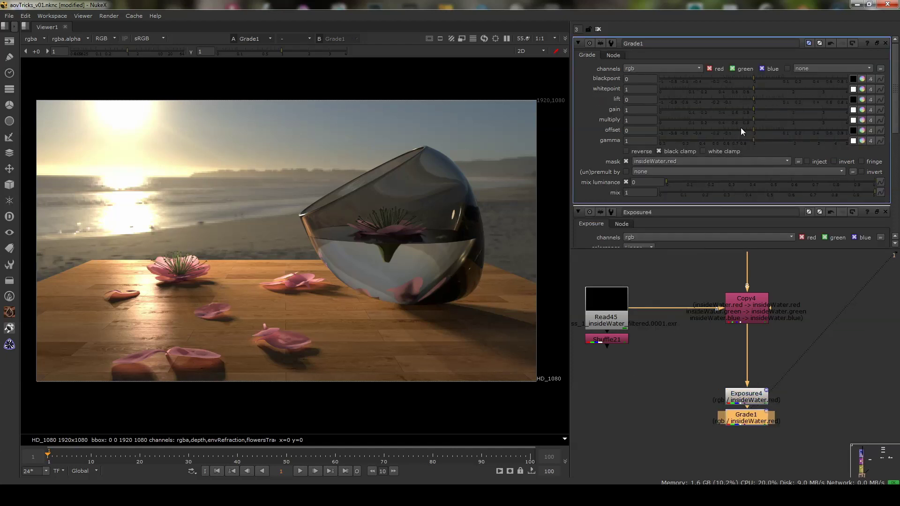
Split the Grade gain into colour channels and tint the water purple
left_click(862, 111)
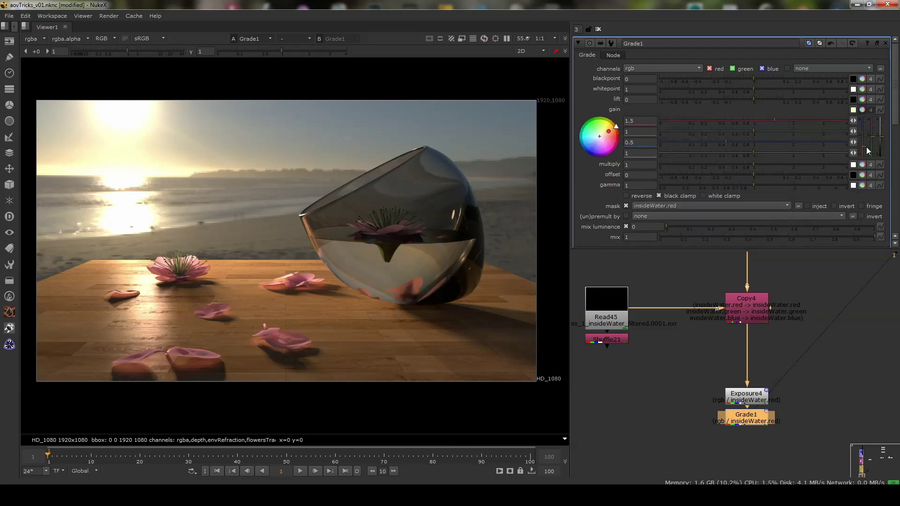
left_click_drag(866, 147, 862, 125)
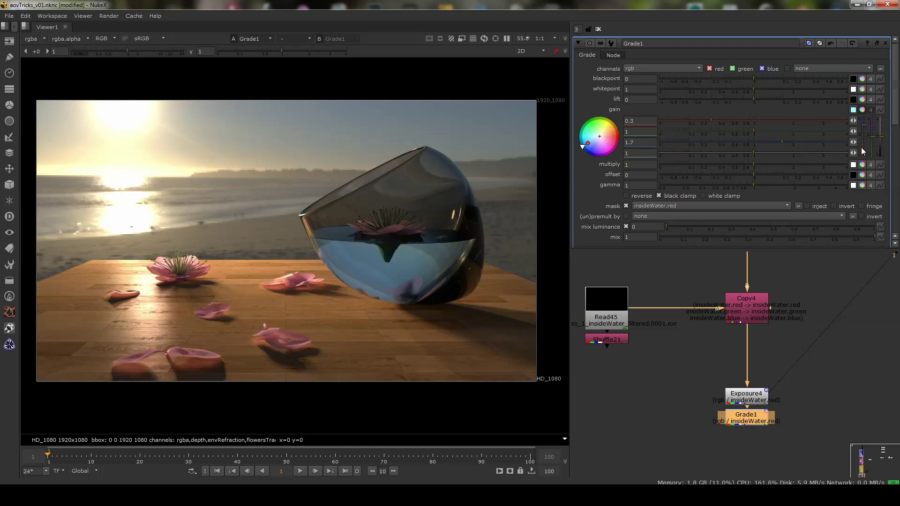
left_click_drag(881, 137, 886, 148)
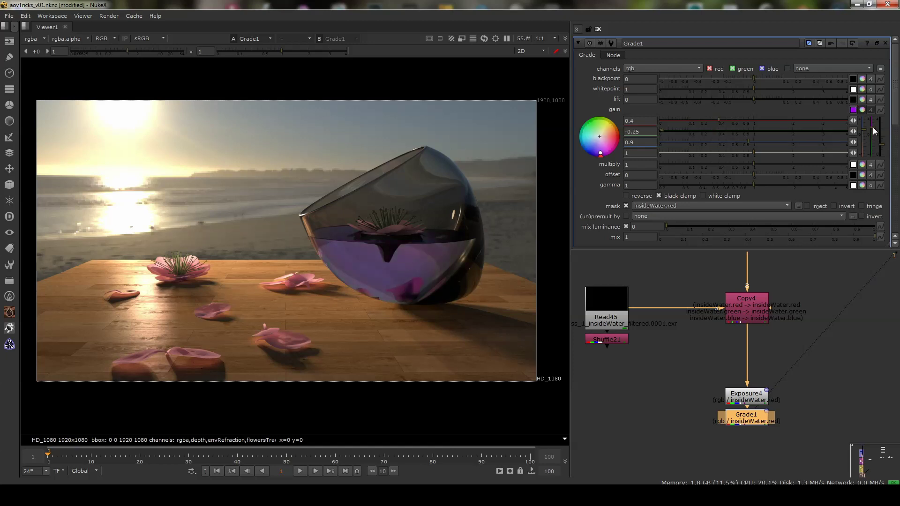